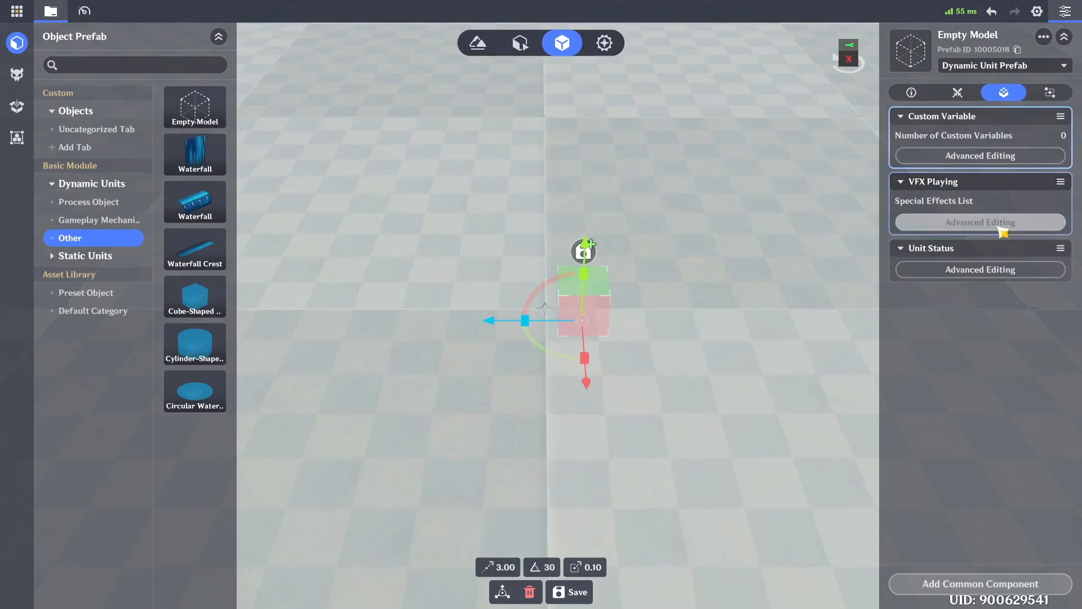
Step: Add a VFX player to the empty model as Looping Effects using the Horizontal Wind Current asset
click(998, 225)
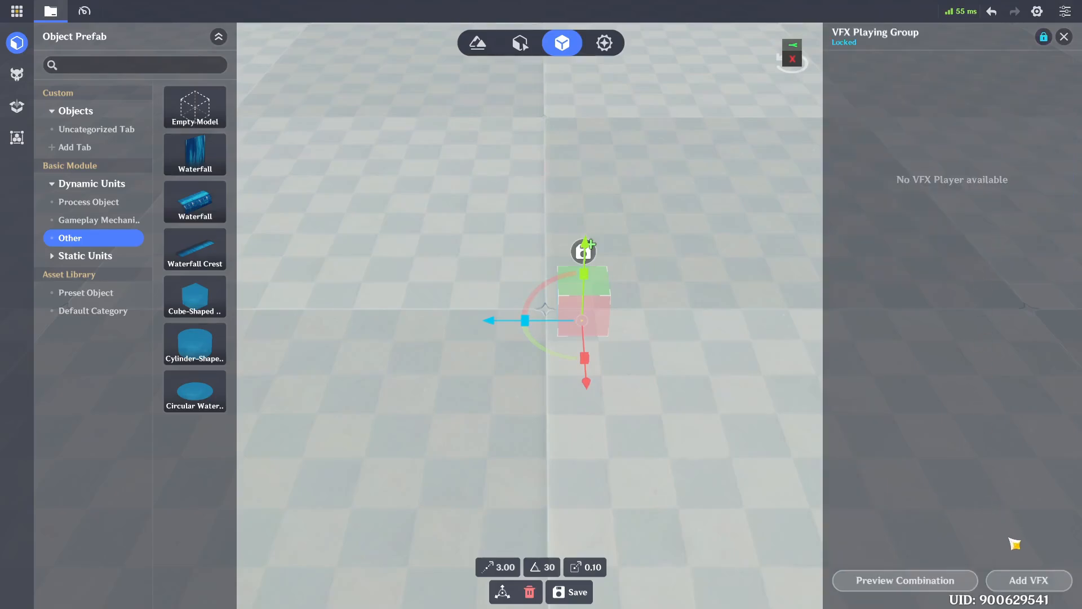
click(1019, 581)
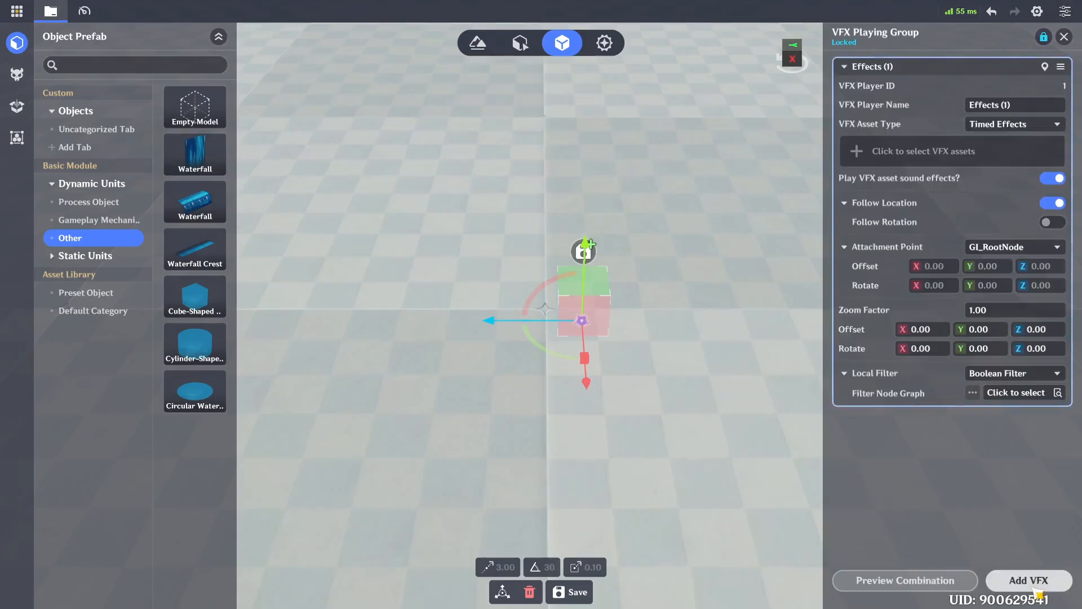
click(993, 127)
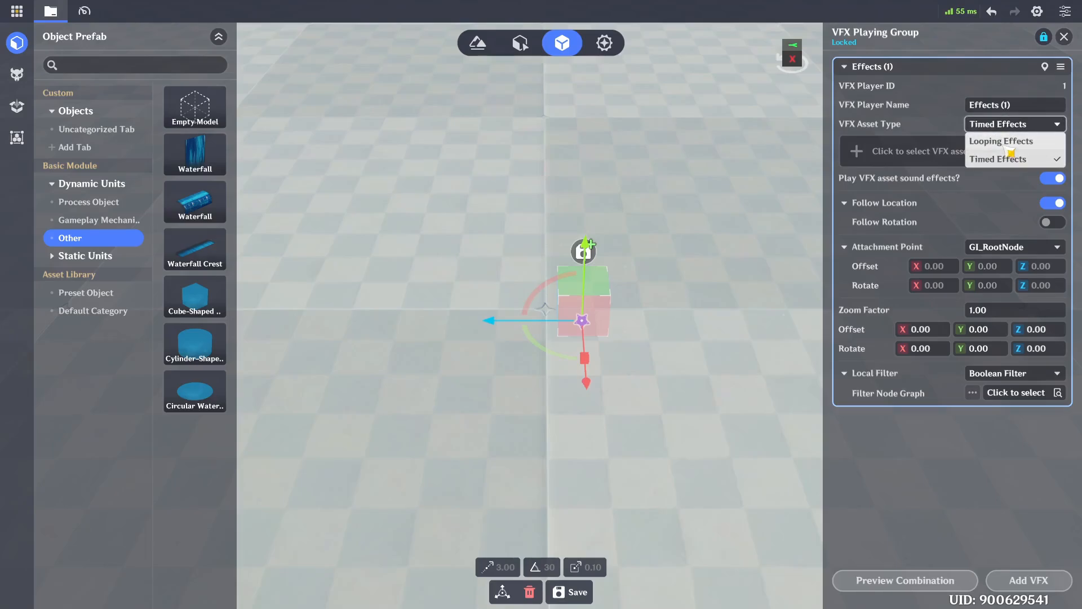
click(1008, 144)
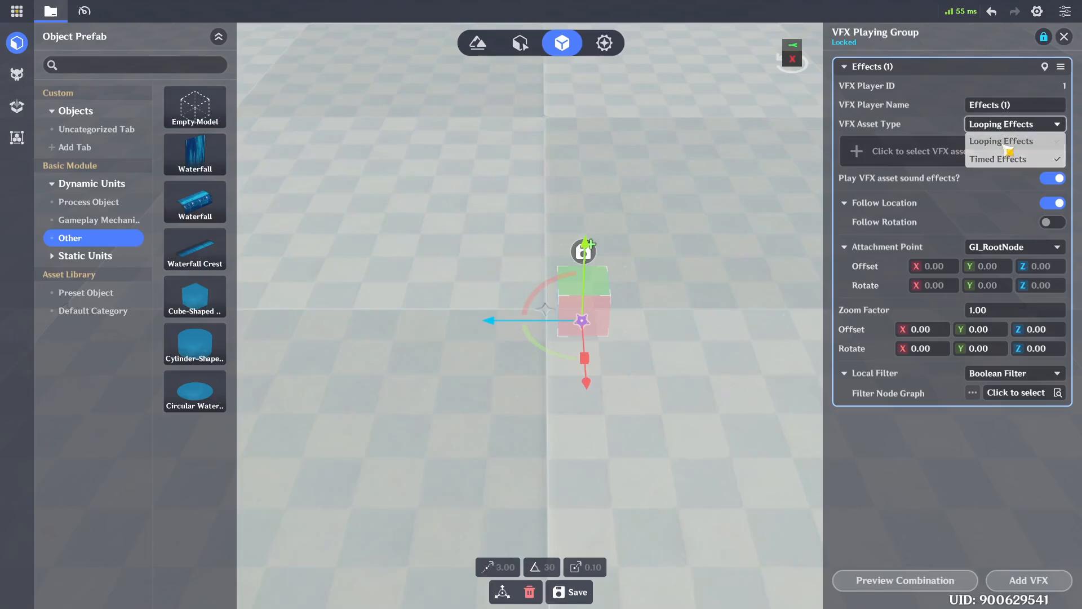
click(895, 161)
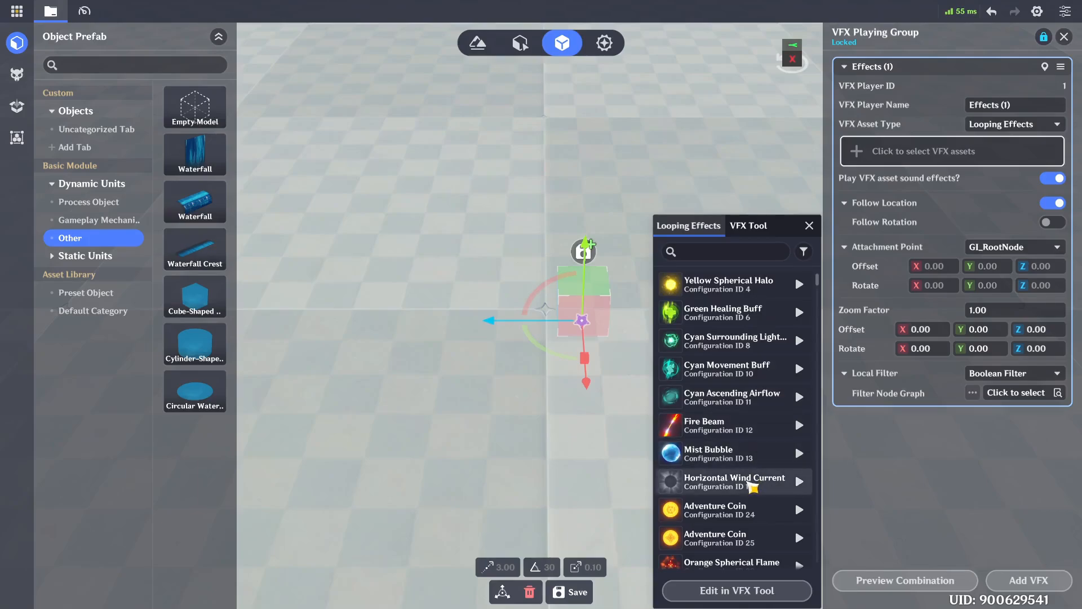
click(778, 485)
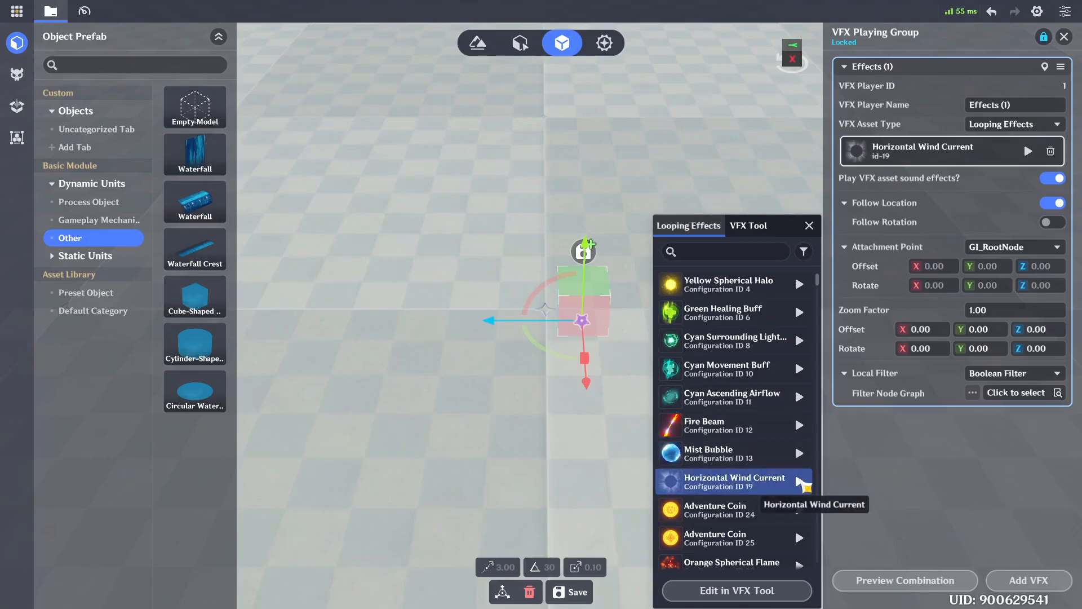
Step: Preview the Horizontal Wind Current effect around the model and close the VFX settings
click(799, 480)
right_drag(546, 377, 668, 369)
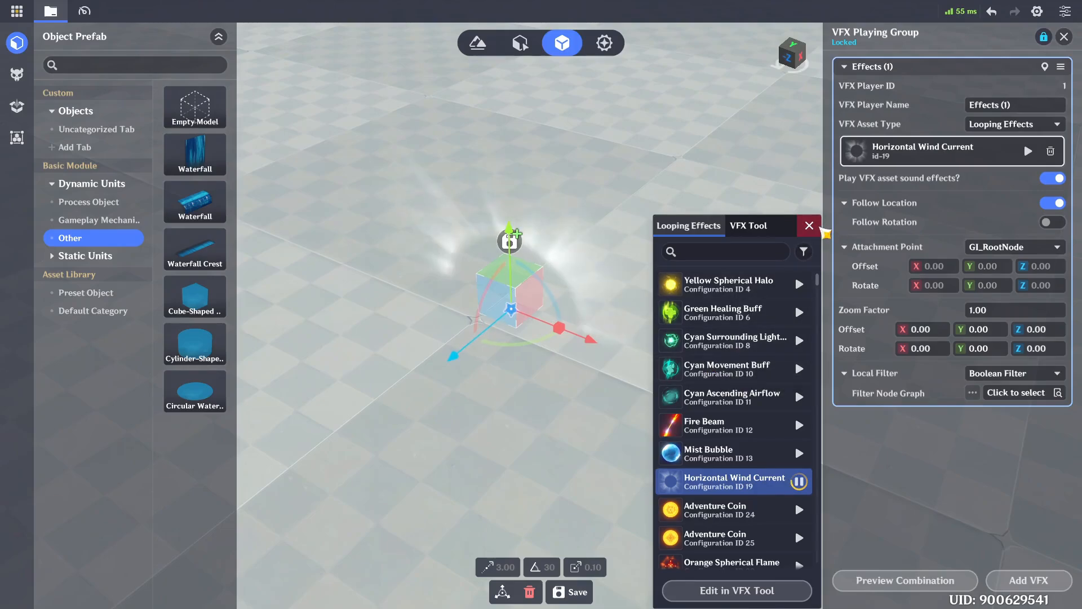
click(815, 227)
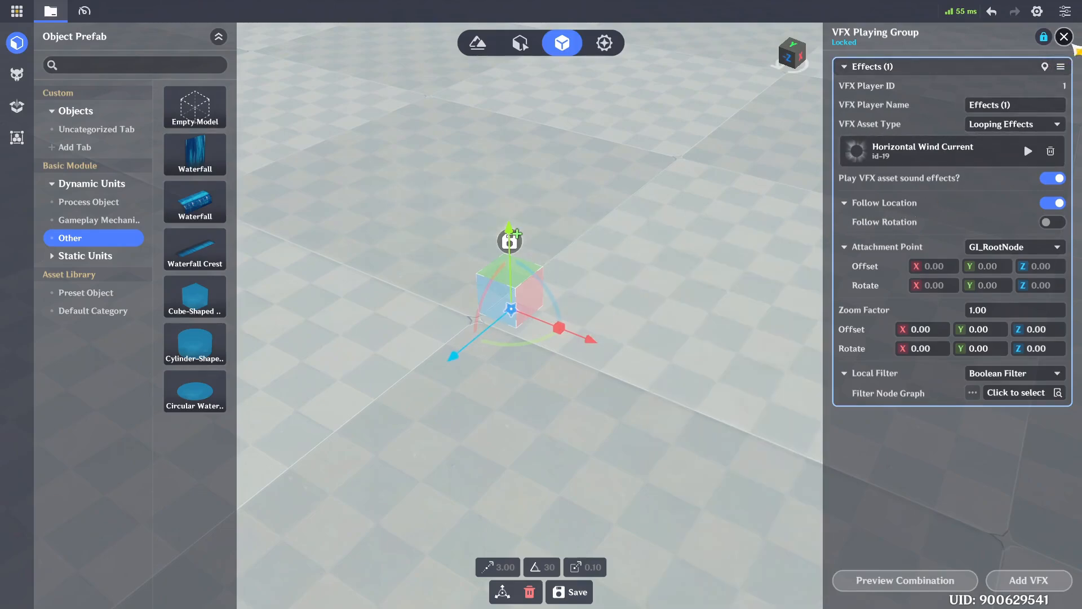
click(1067, 40)
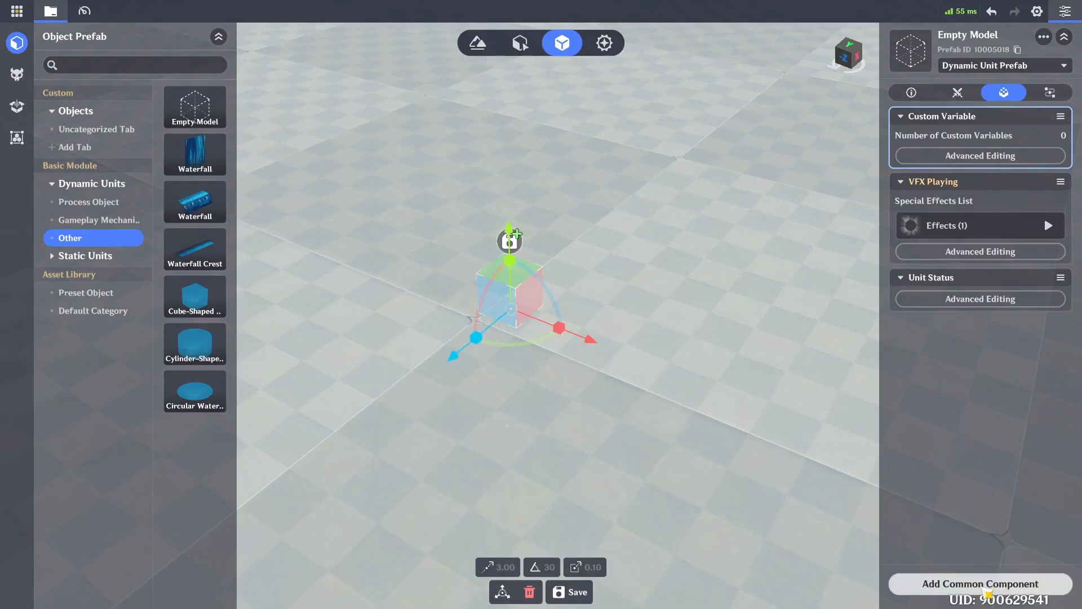
Step: Add a Character Disruptor Device component to the empty model and create an Ejector device in it
click(985, 586)
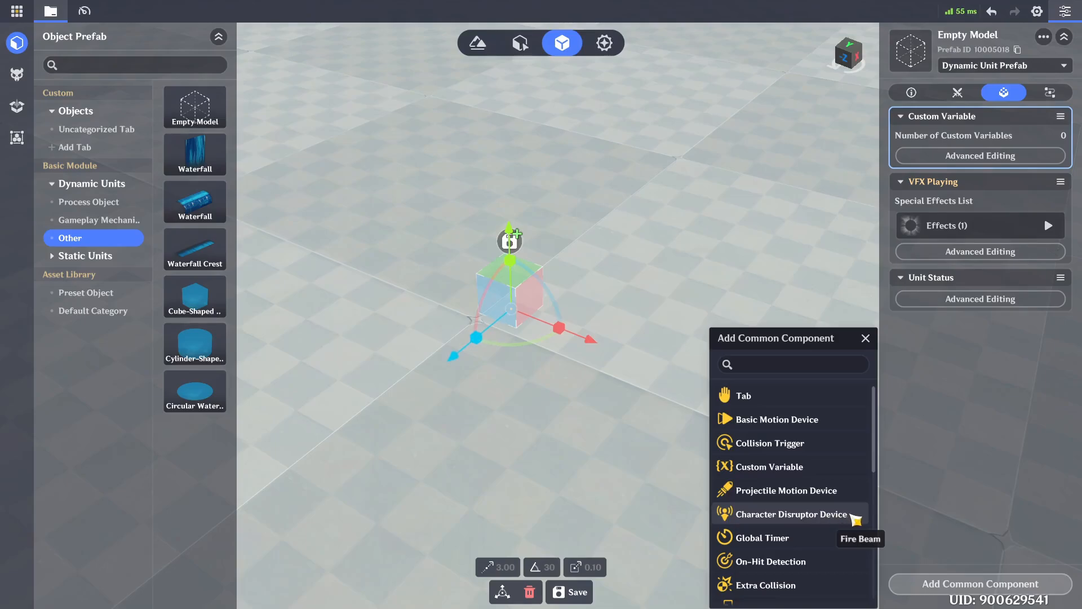
click(855, 517)
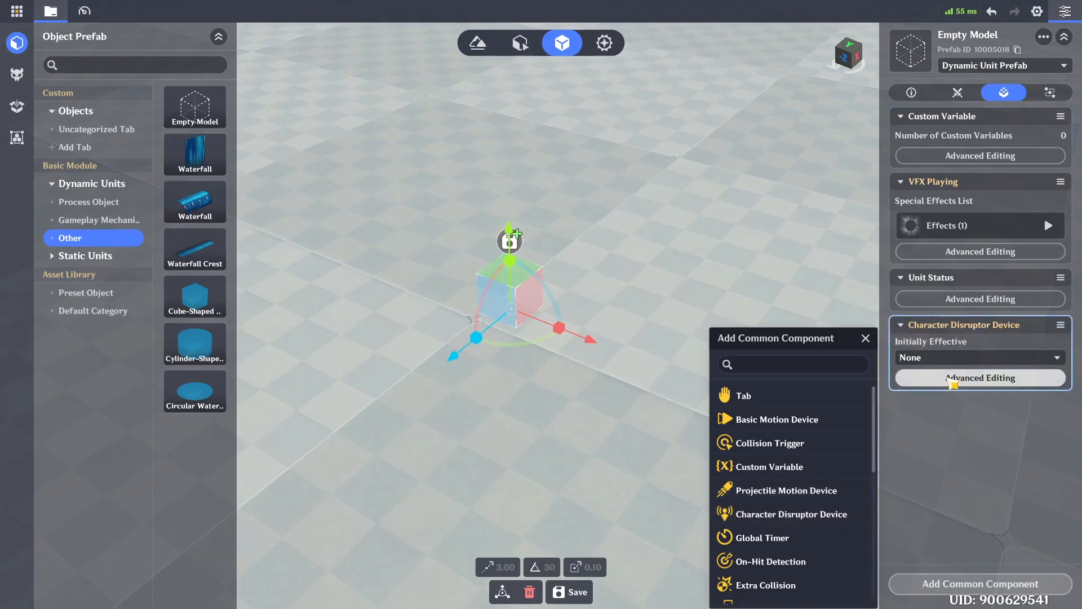
click(953, 378)
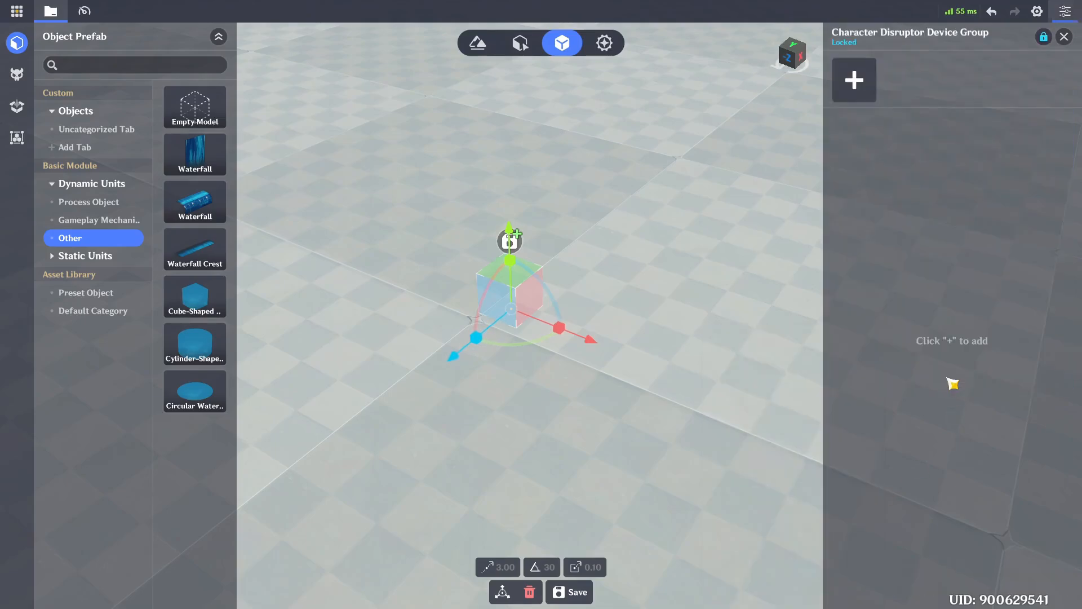
click(866, 86)
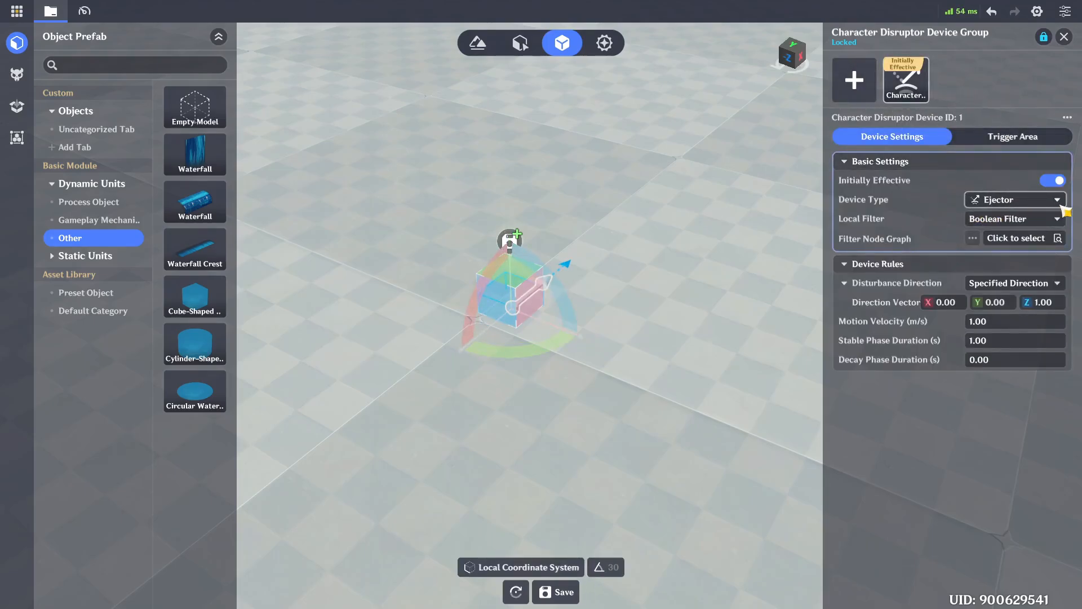
Step: Set the Ejector's motion velocity to 5 m/s, stable phase duration to 3 s and decay phase duration to 1 s
click(1013, 327)
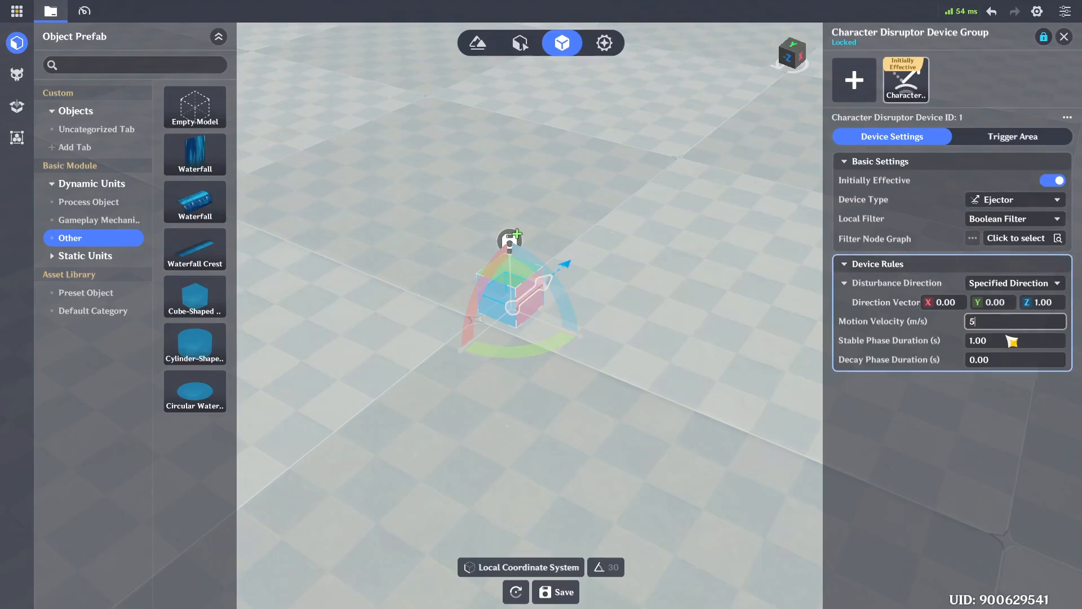
click(1003, 344)
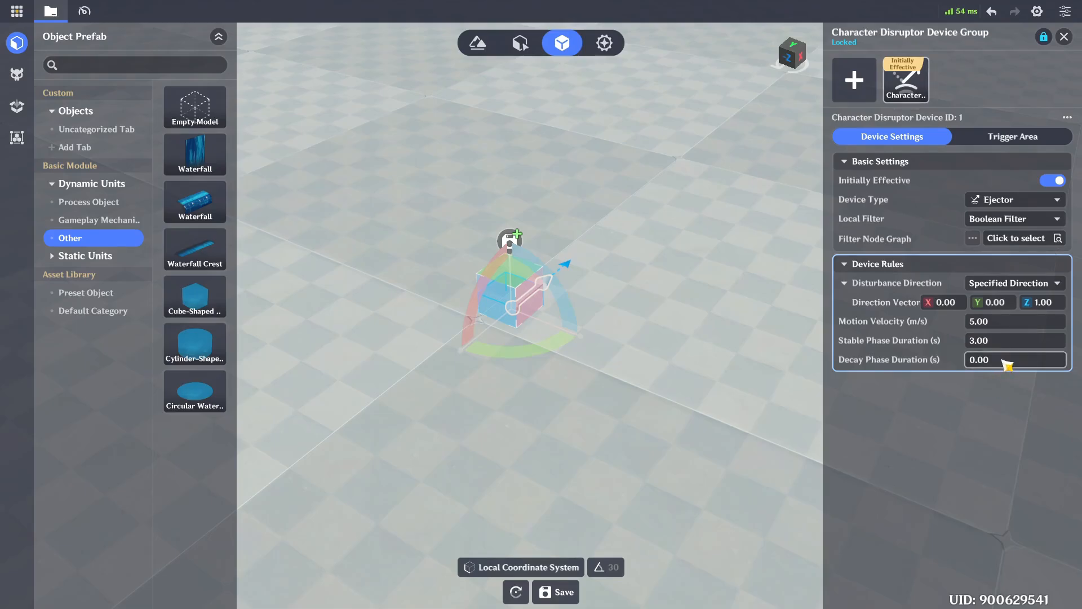
click(1007, 362)
text(1)
Step: Scale the device's cuboid trigger area by setting its zoom multiplier to 3 in X and 3 in Y
click(1010, 139)
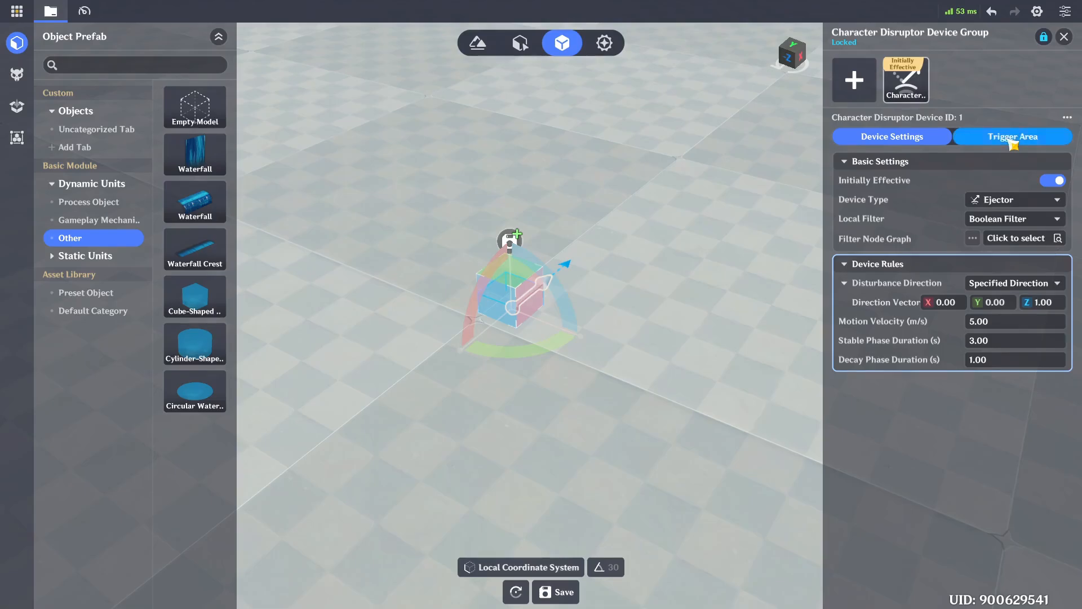
click(934, 241)
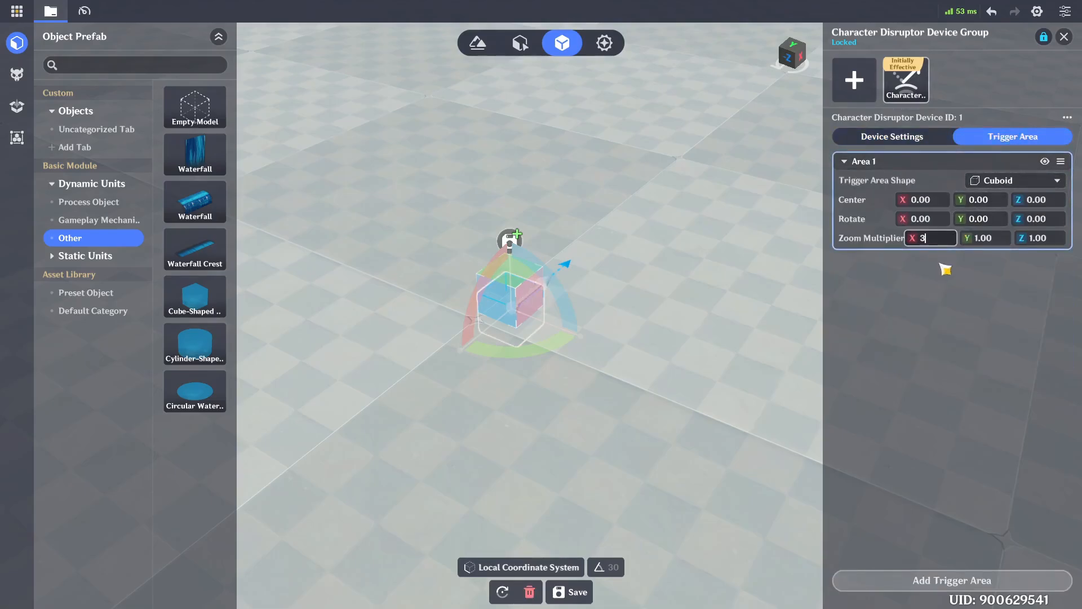
key(Tab)
text(3)
key(Return)
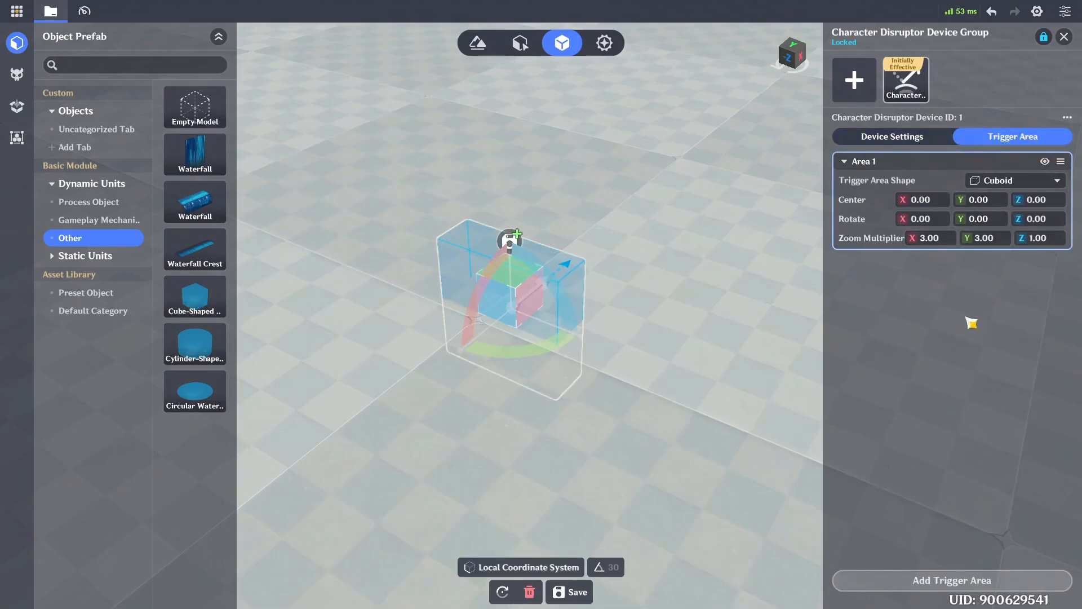
Step: Set the trigger area's center Y to 0.5, save the project and close the device settings
click(981, 200)
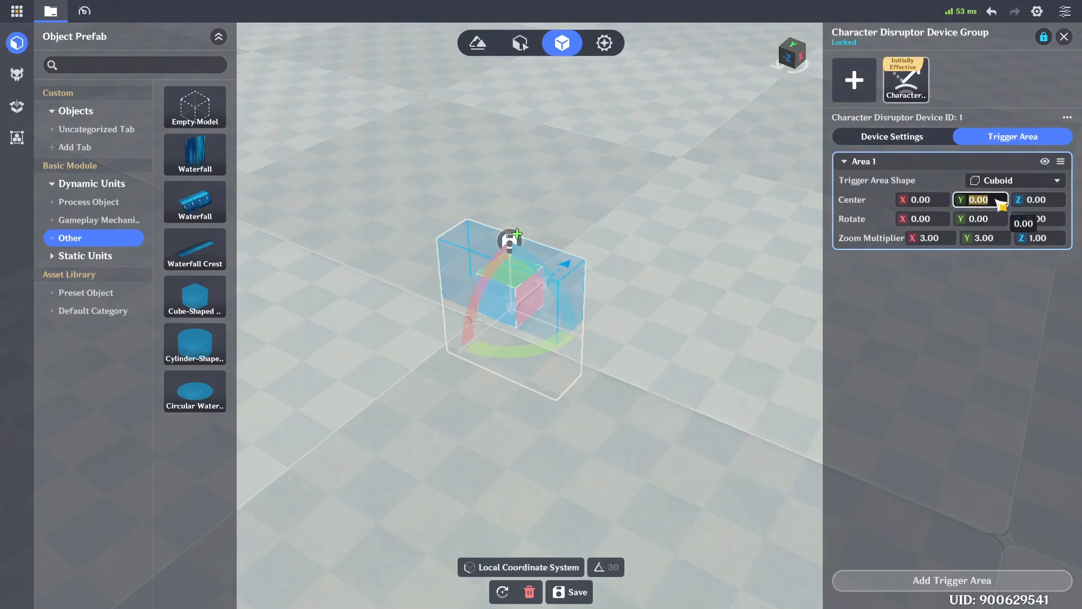
text(0.5)
key(Return)
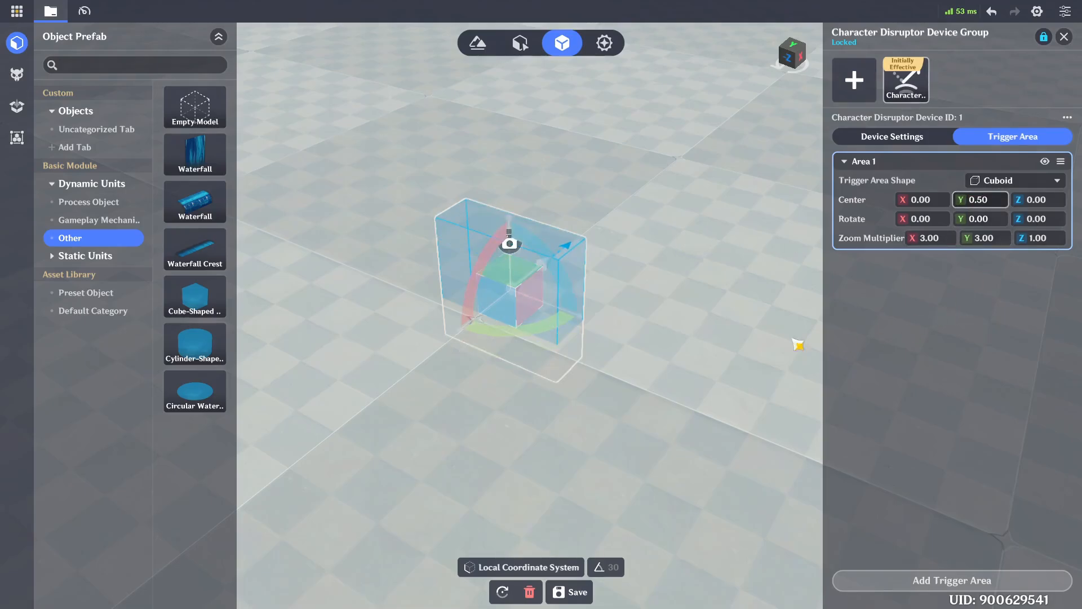
mouse_move(660, 304)
right_down()
mouse_move(603, 285)
mouse_move(656, 285)
right_up()
key(ctrl+s)
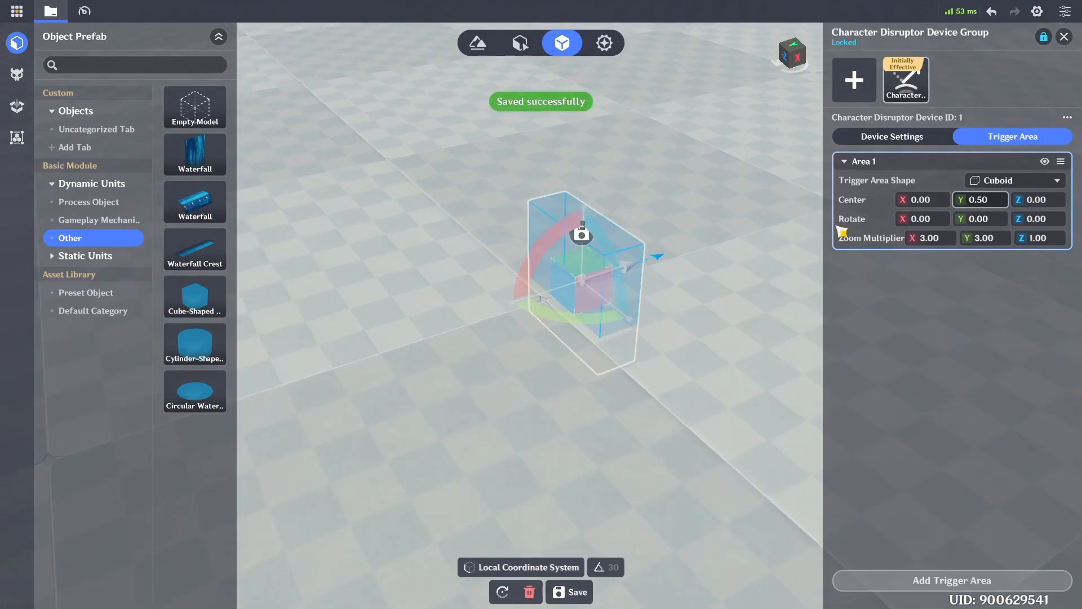
click(1063, 37)
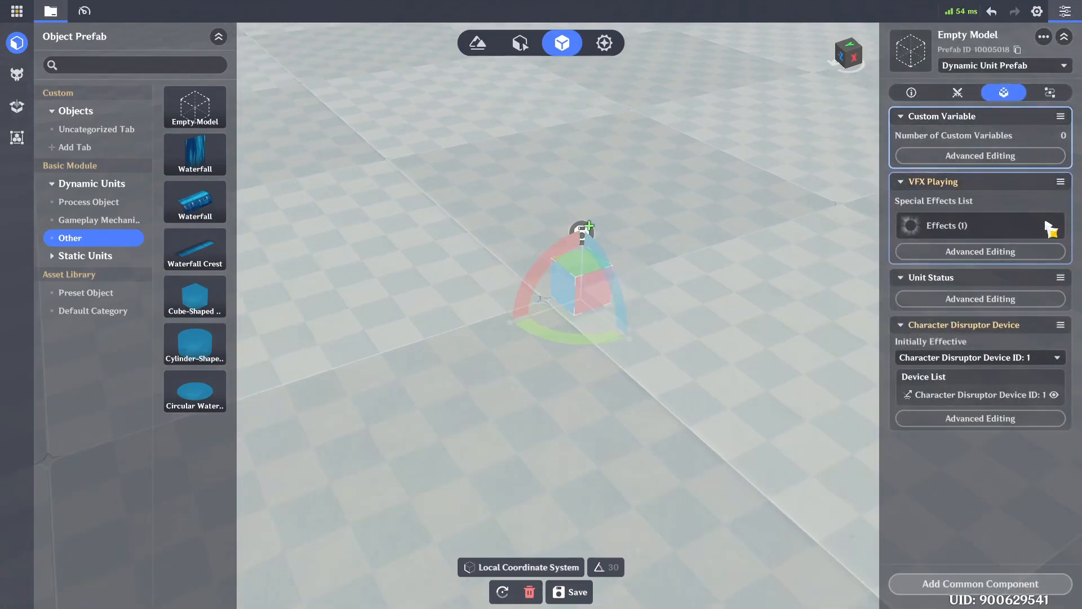
Step: Save the configured empty model as a new prefab named AnemoRing under Uncategorized Tab
click(710, 259)
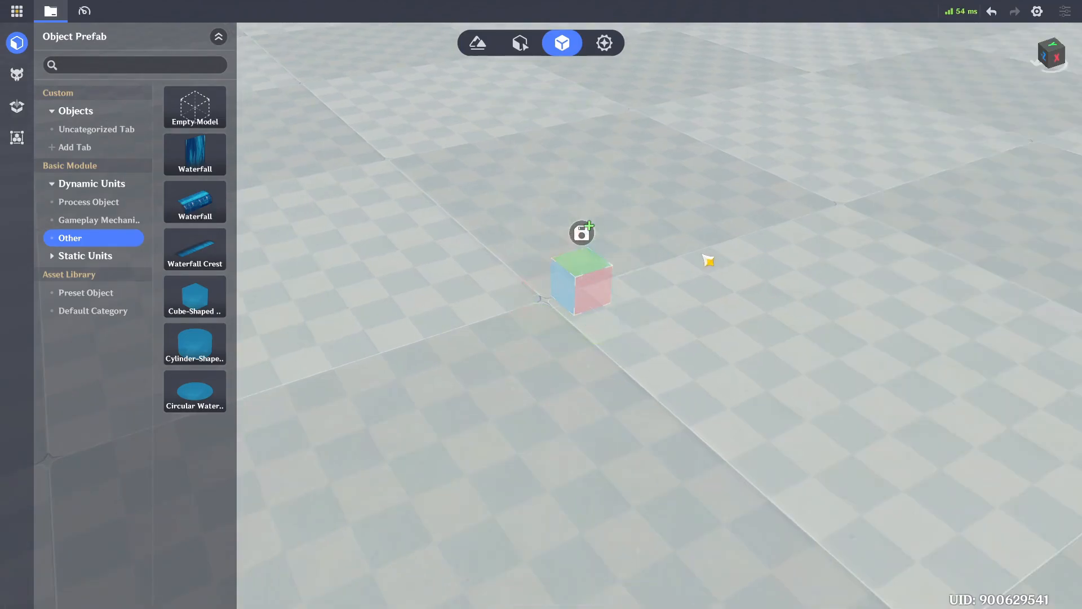
right_drag(710, 258, 737, 259)
click(527, 382)
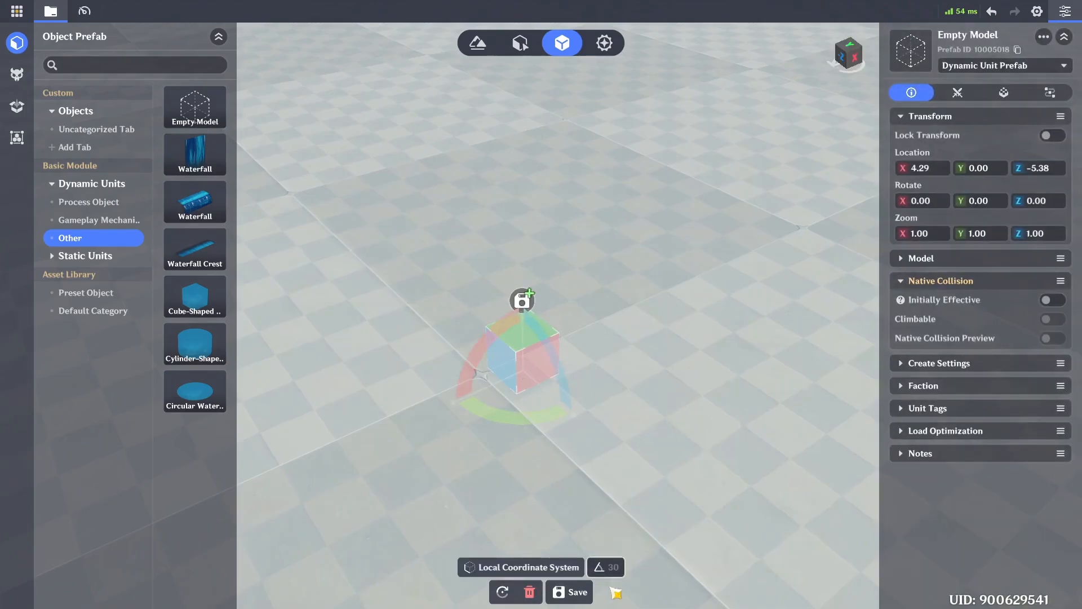
click(577, 596)
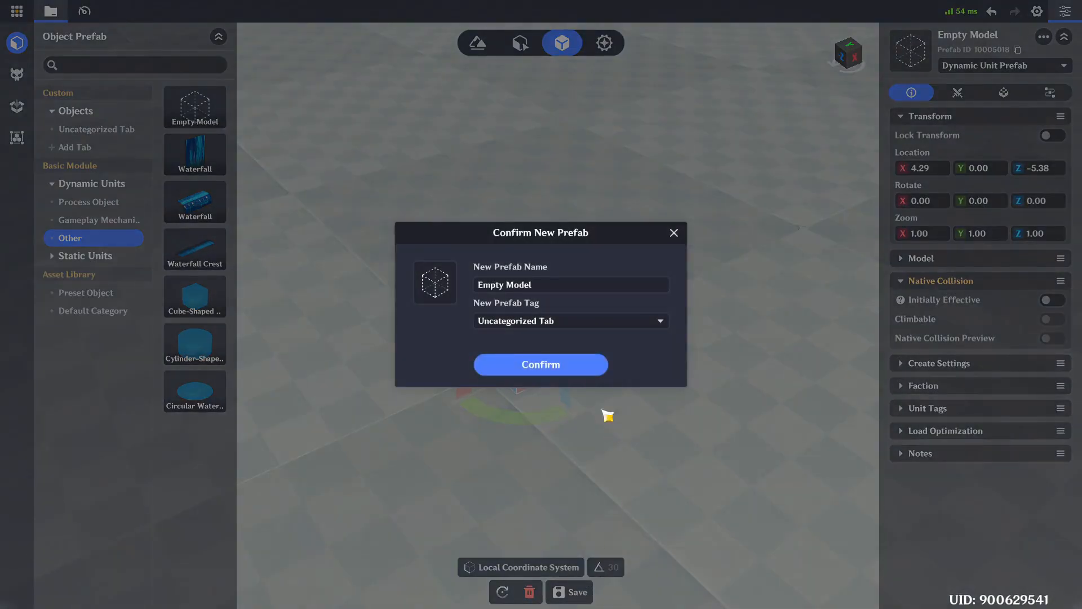
click(563, 288)
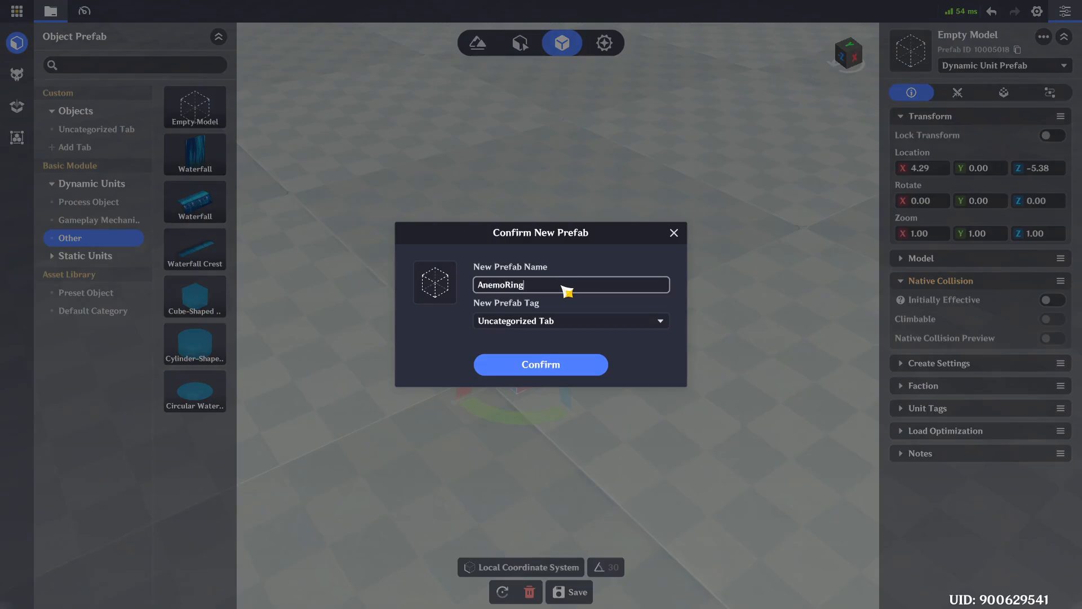
click(561, 365)
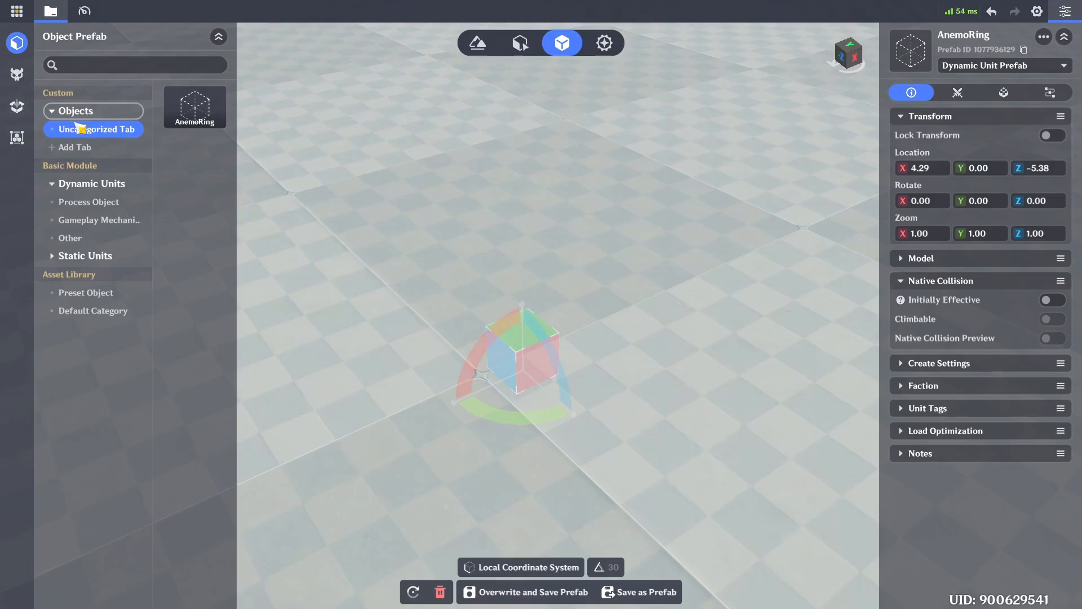
Step: Place an AnemoRing beside the spawn point at about Z 3.43, raised to about Y 0.82, and play its effect
click(520, 43)
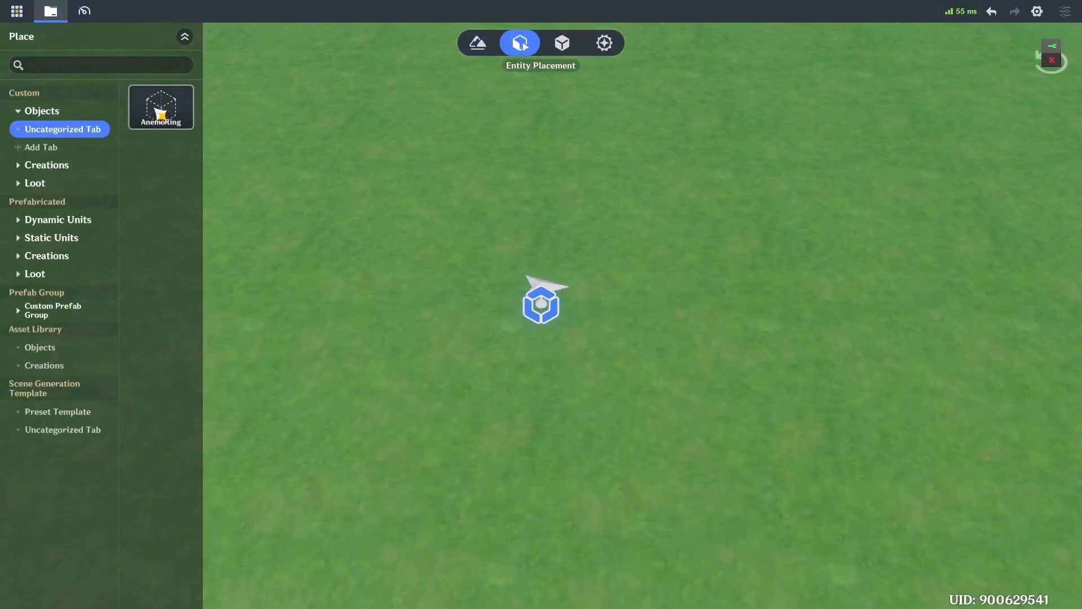
drag(161, 115, 713, 304)
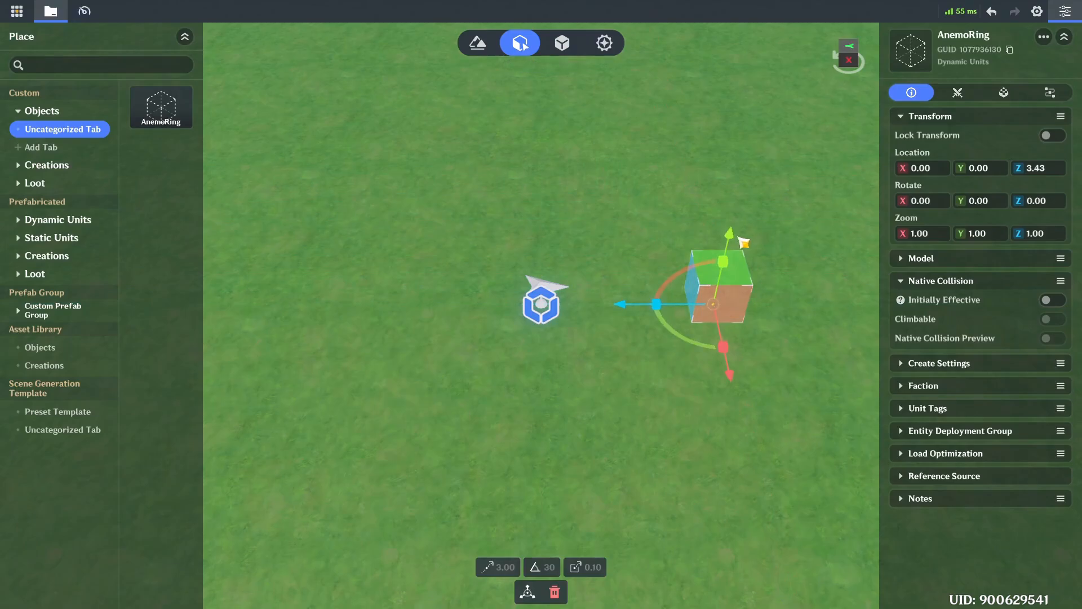
drag(739, 243, 736, 205)
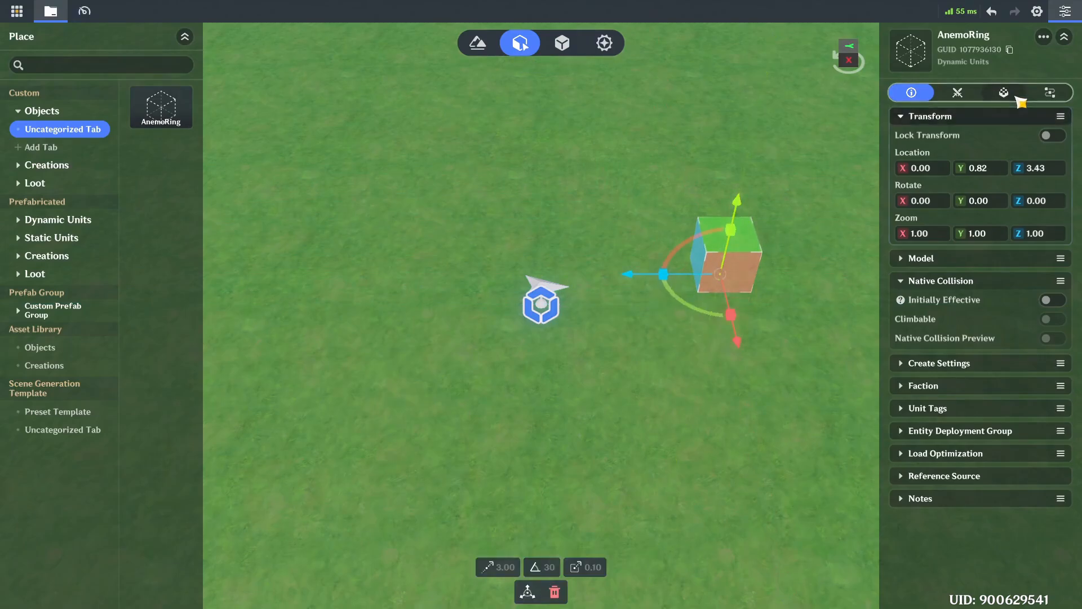
click(1004, 93)
click(1048, 226)
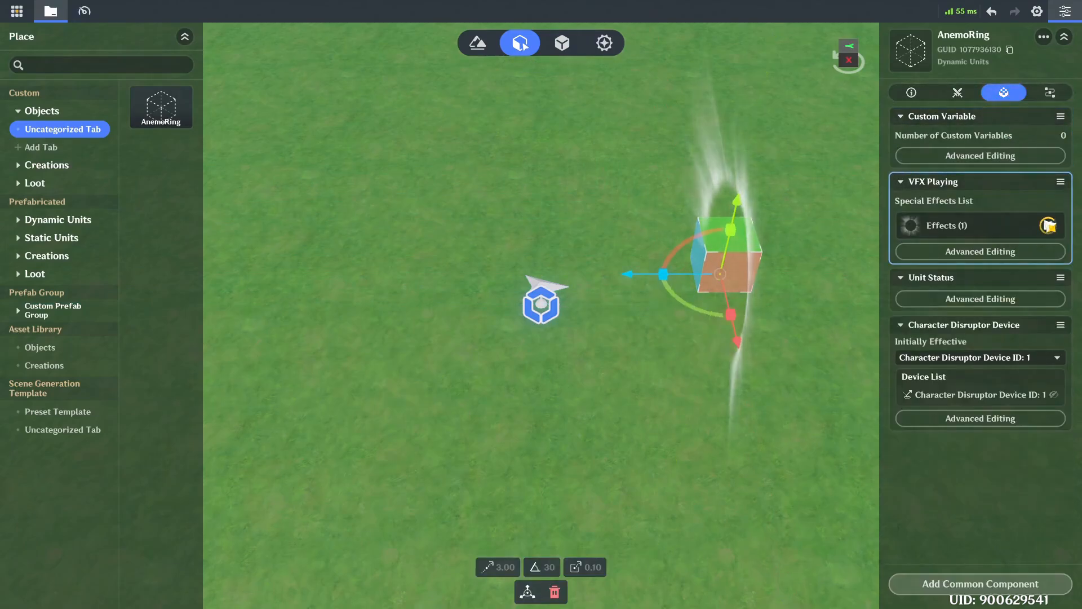
Step: Start a single-player test play with cosmetic display phase and settlement disabled and Manekin as the test character
click(17, 11)
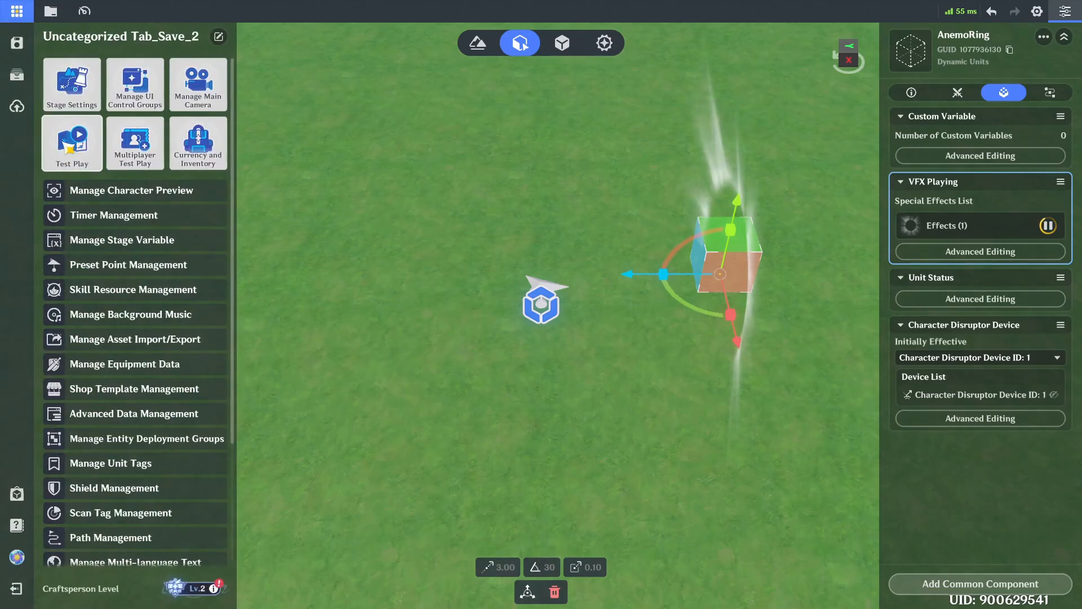
click(68, 147)
click(602, 354)
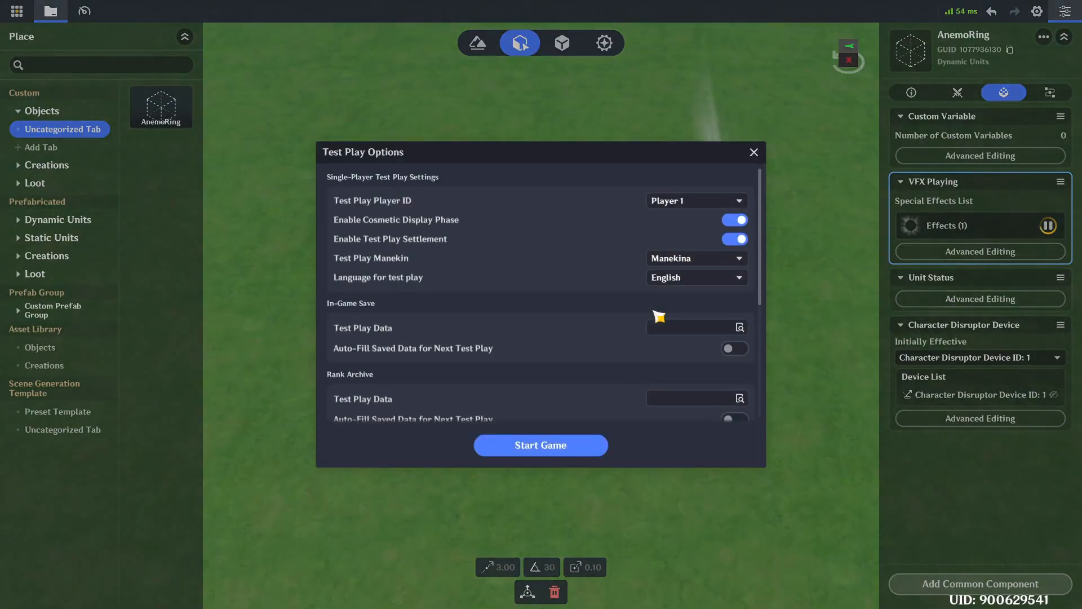
click(743, 242)
click(709, 258)
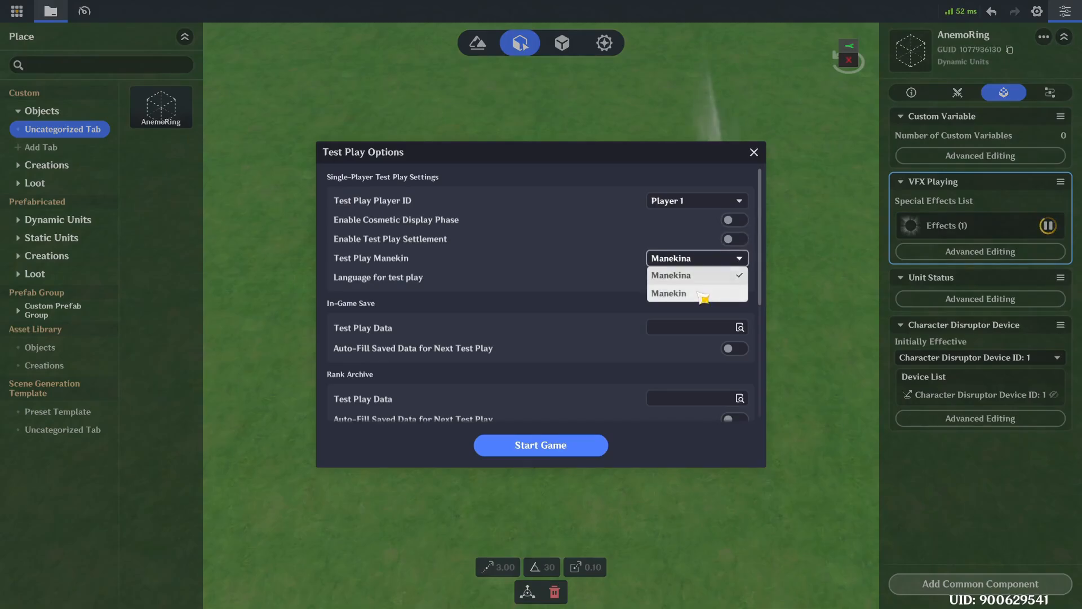
click(703, 292)
click(572, 453)
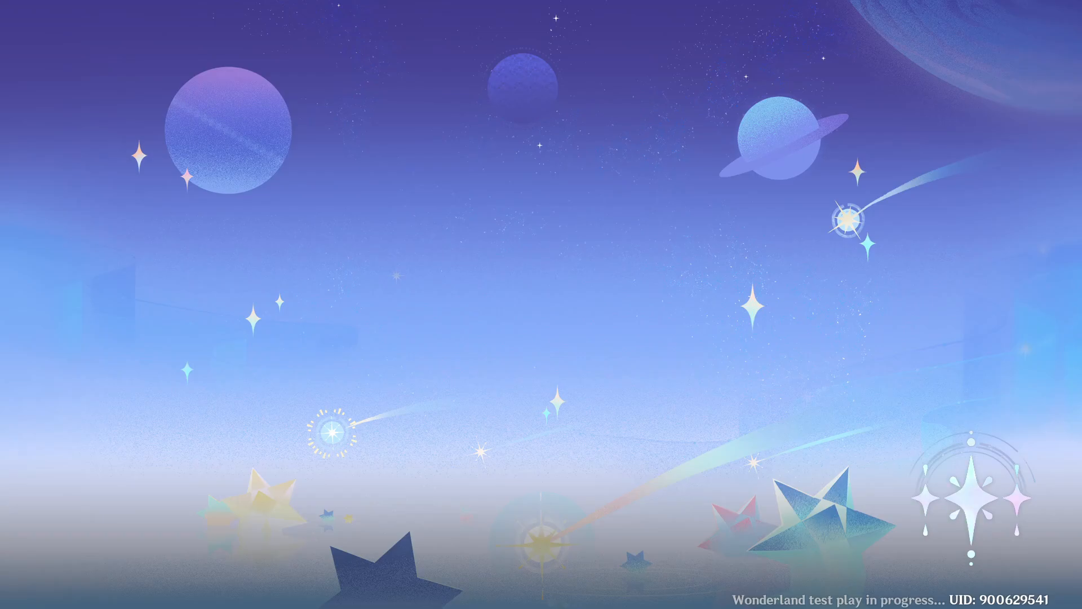
Step: Run the test character through the wind ring and jump repeatedly on the grass beyond it to test the launch
key(w)
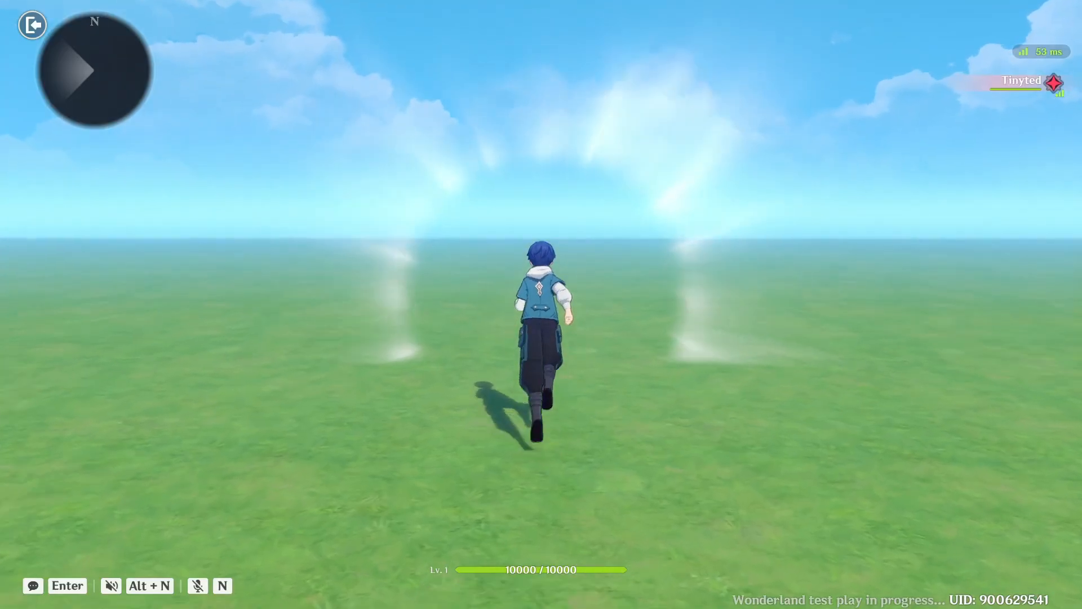
key(space)
key(space)
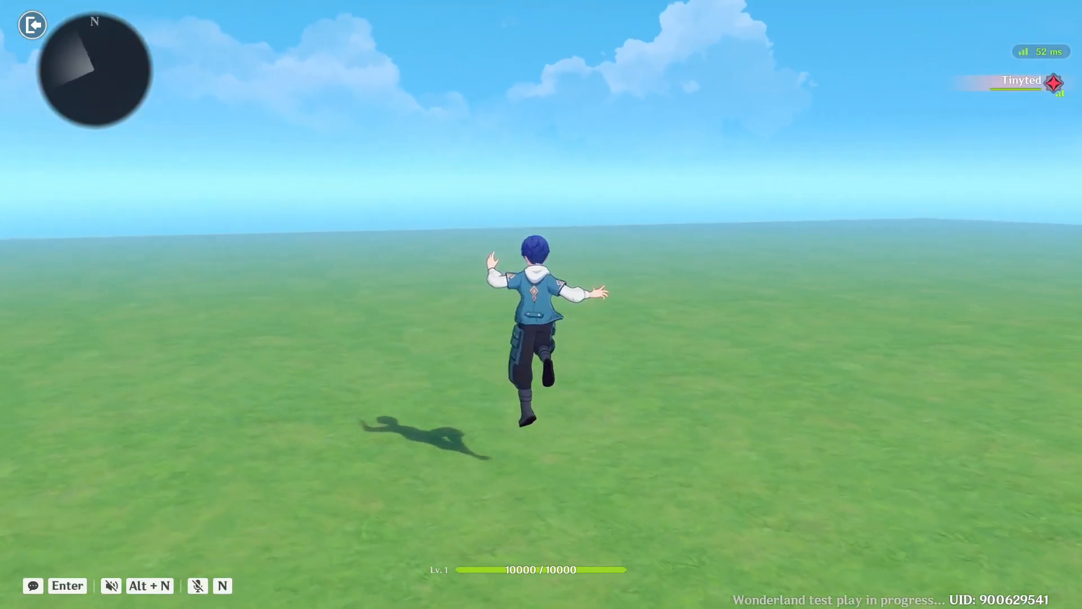
key(space)
key(space)
key(space)
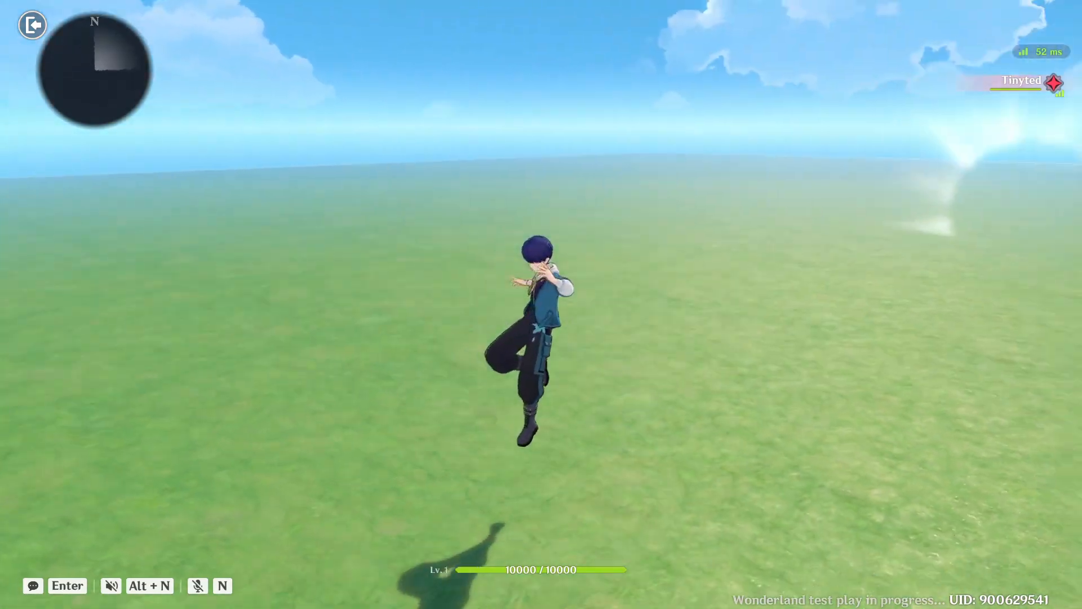
Step: Run around the wind ring to view it from other sides and abandon the test play
key(w)
key(shift)
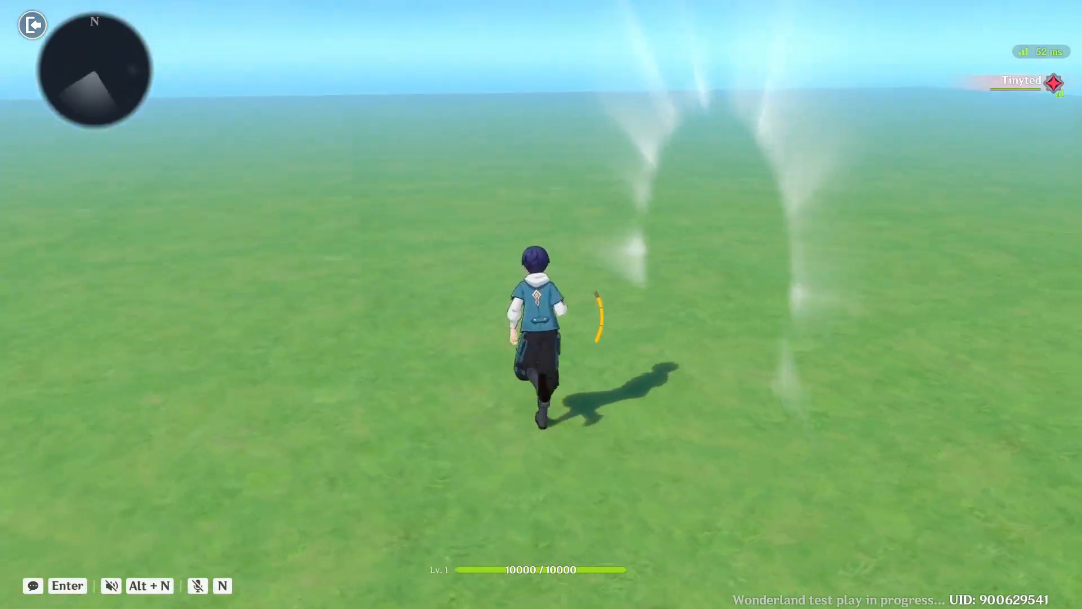
key(d)
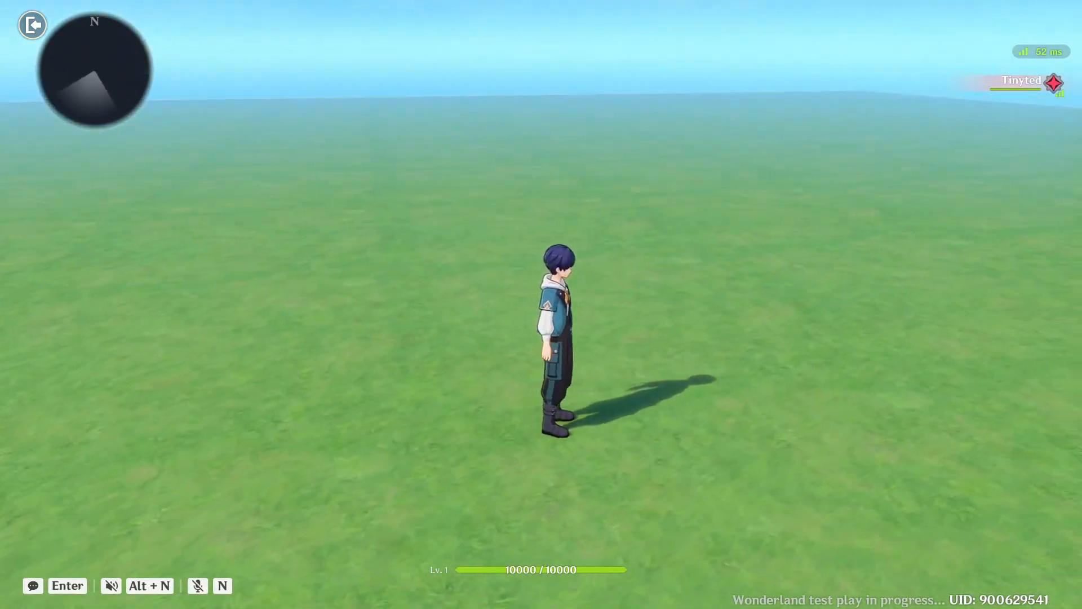
key(a)
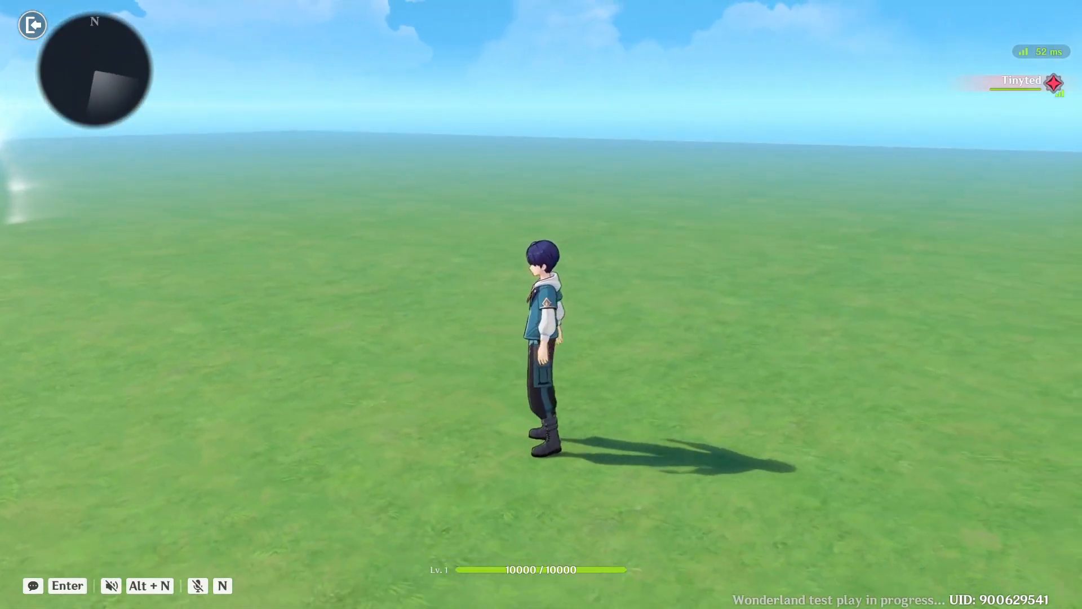
key(w)
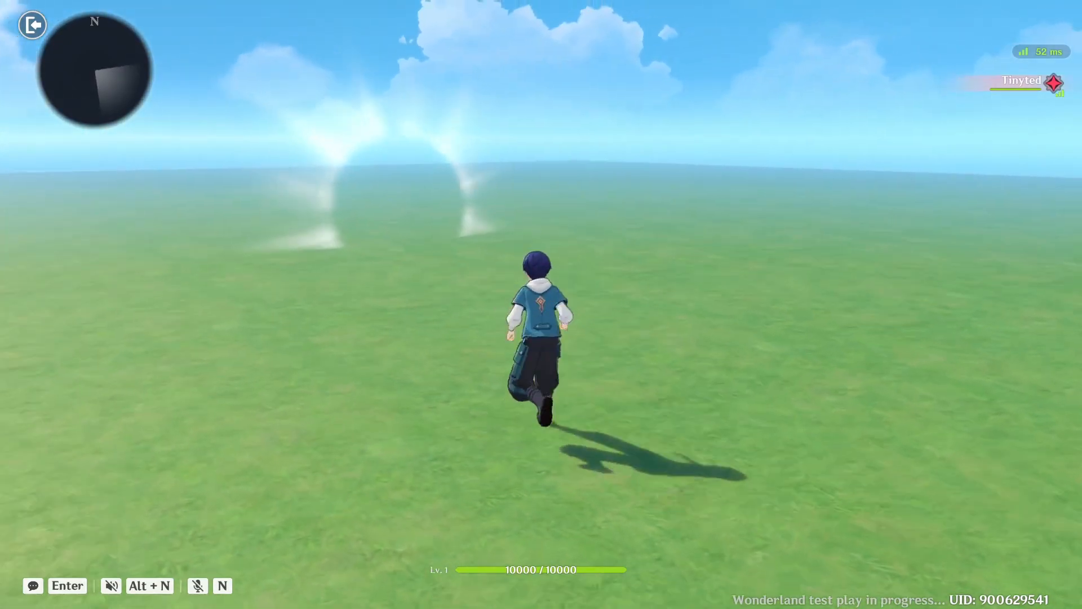
key(Escape)
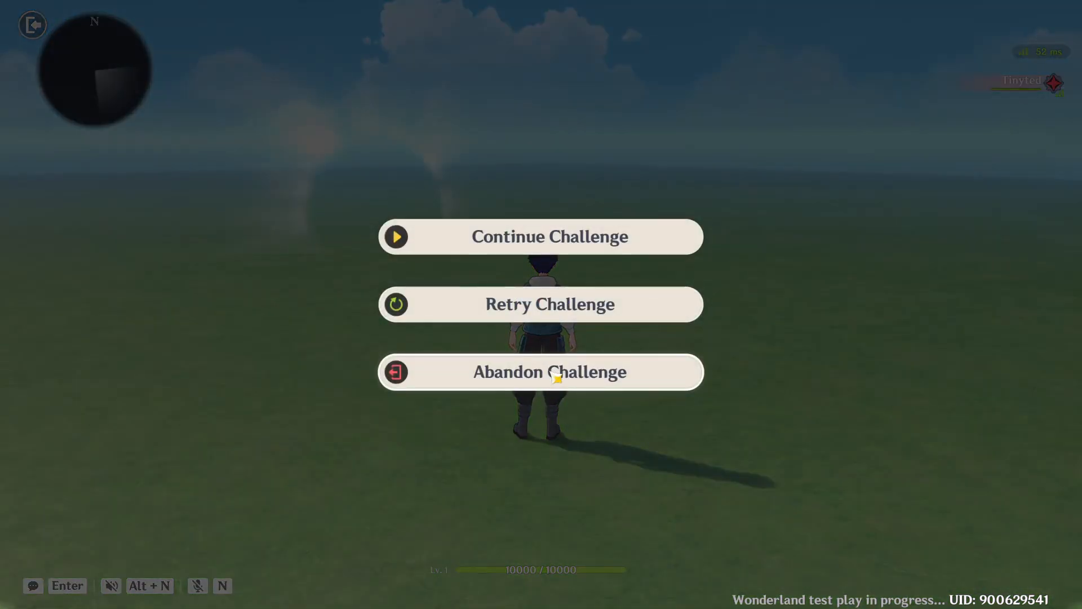
click(555, 378)
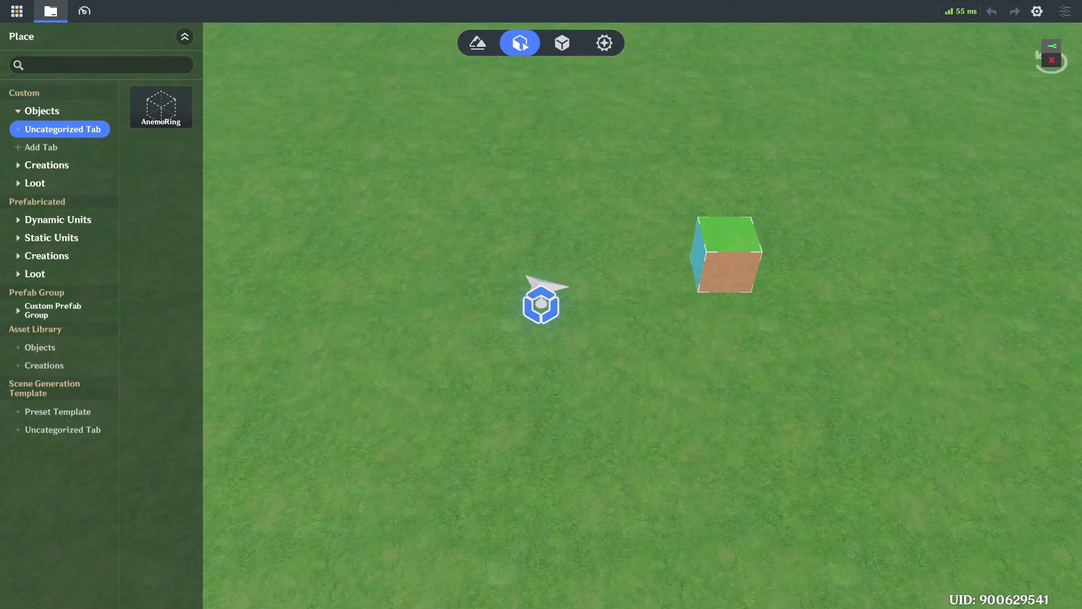
Step: Place a second AnemoRing beside the existing one at about X 1.77, Z 3.29 and delete it
drag(172, 110, 724, 378)
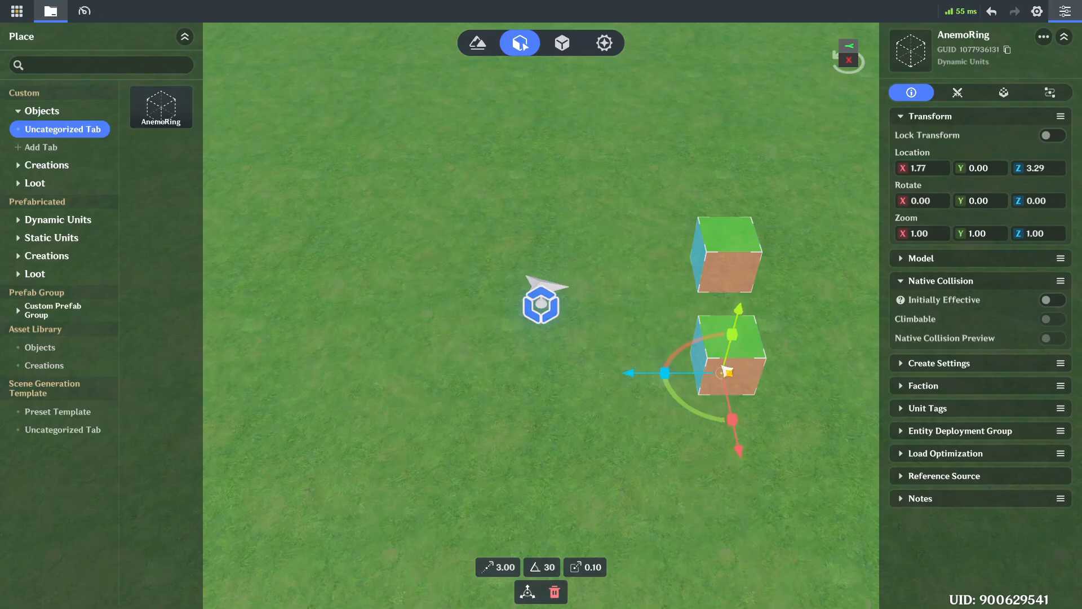
key(Delete)
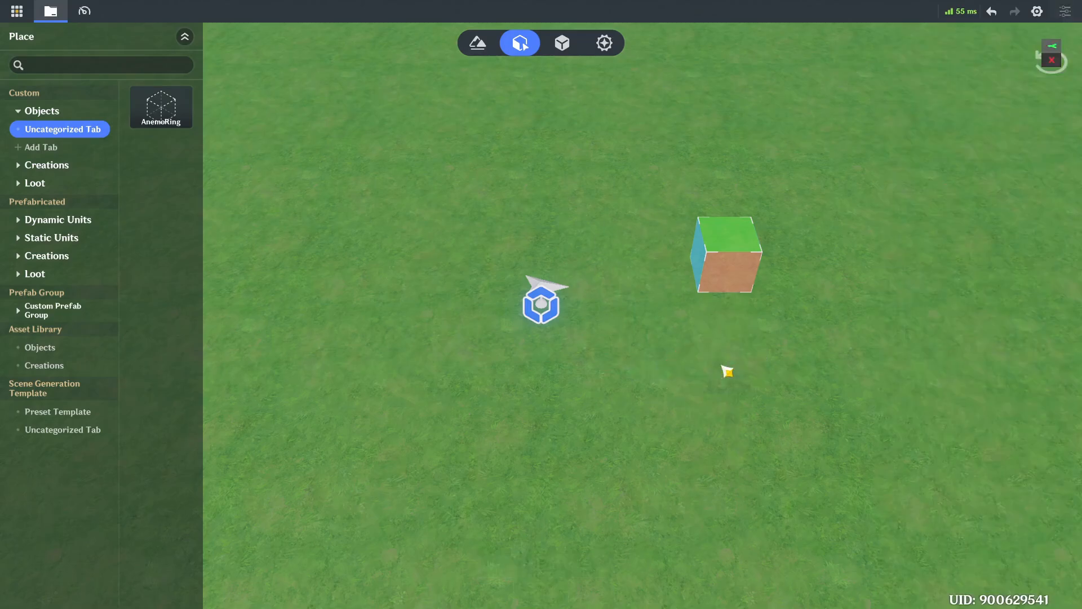
Step: Edit the AnemoRing prefab in the Prefab Library, adding one decoration and opening the model asset search for it
click(562, 43)
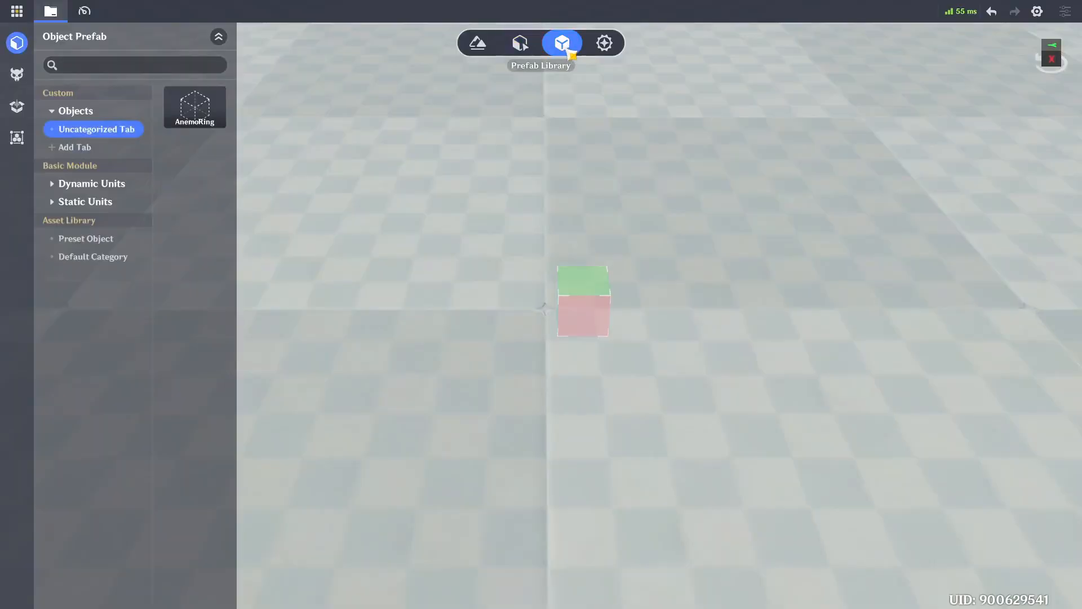
click(193, 119)
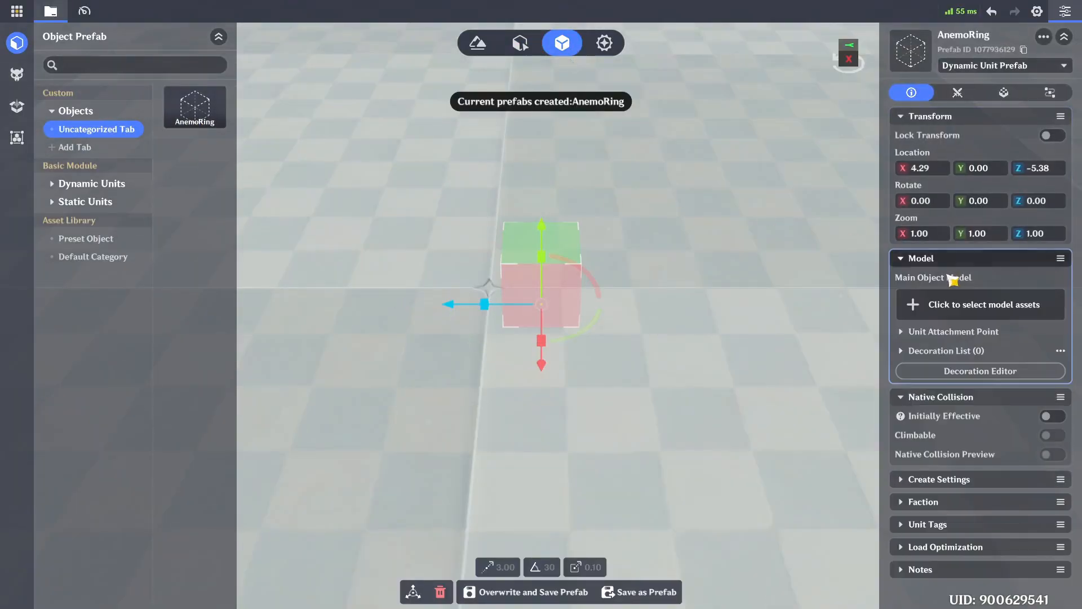
click(944, 375)
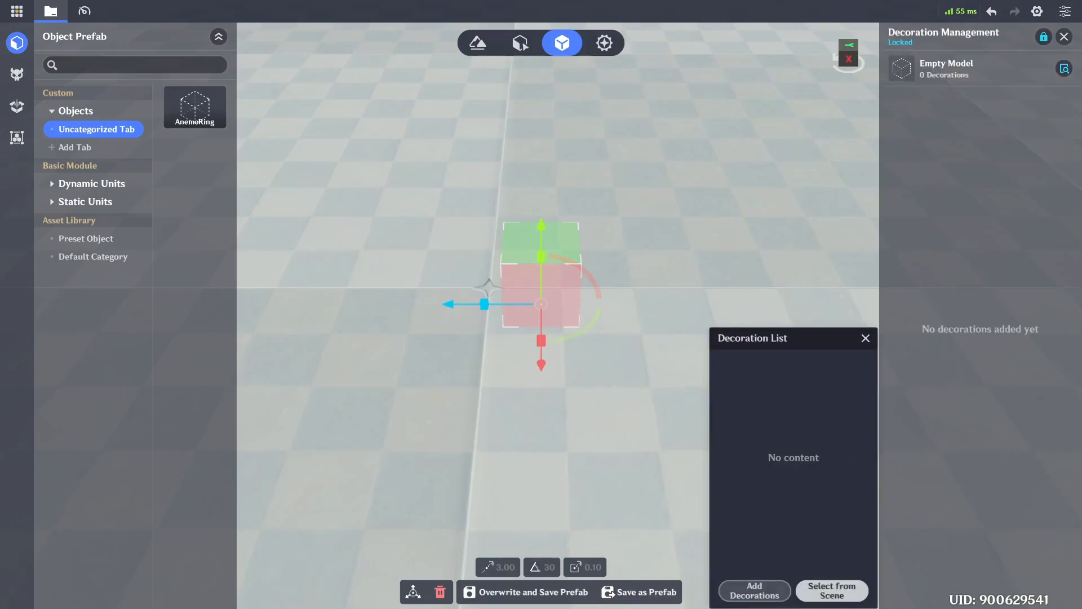
click(761, 597)
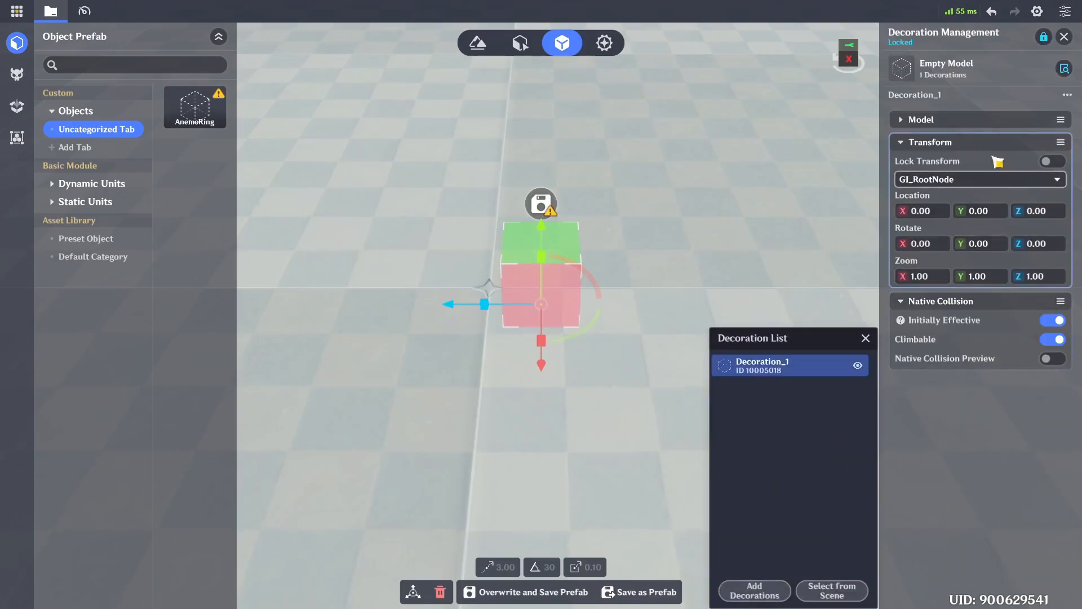
click(981, 120)
click(956, 169)
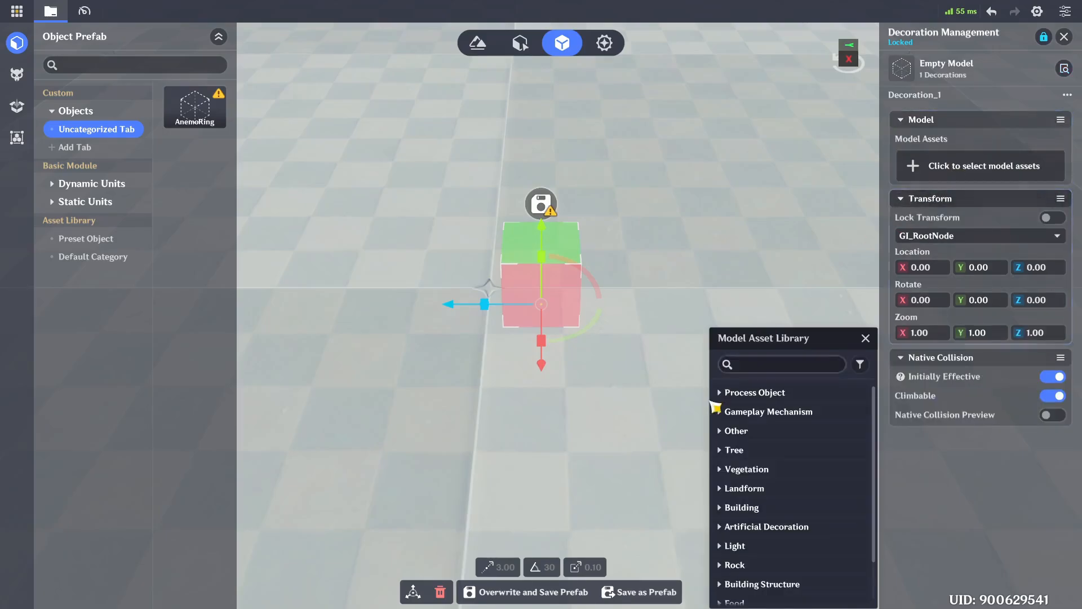
click(743, 365)
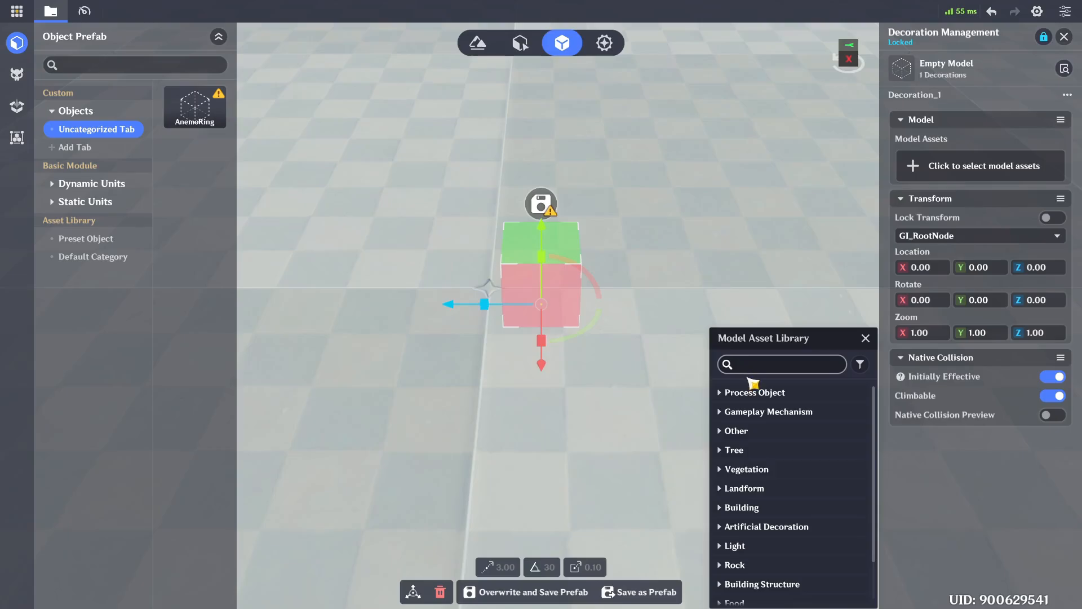
text(model)
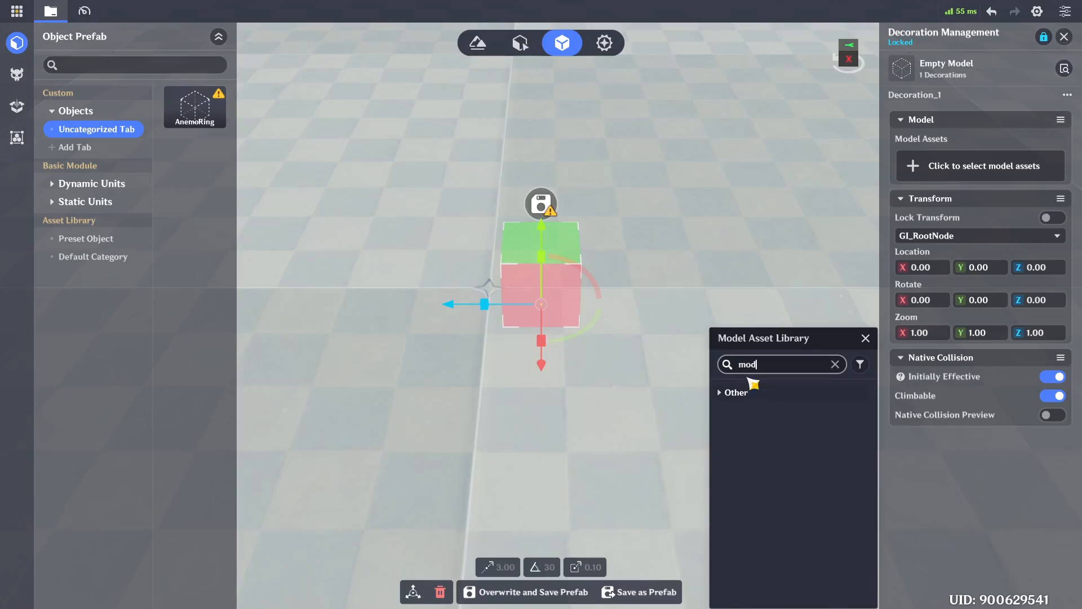
click(756, 394)
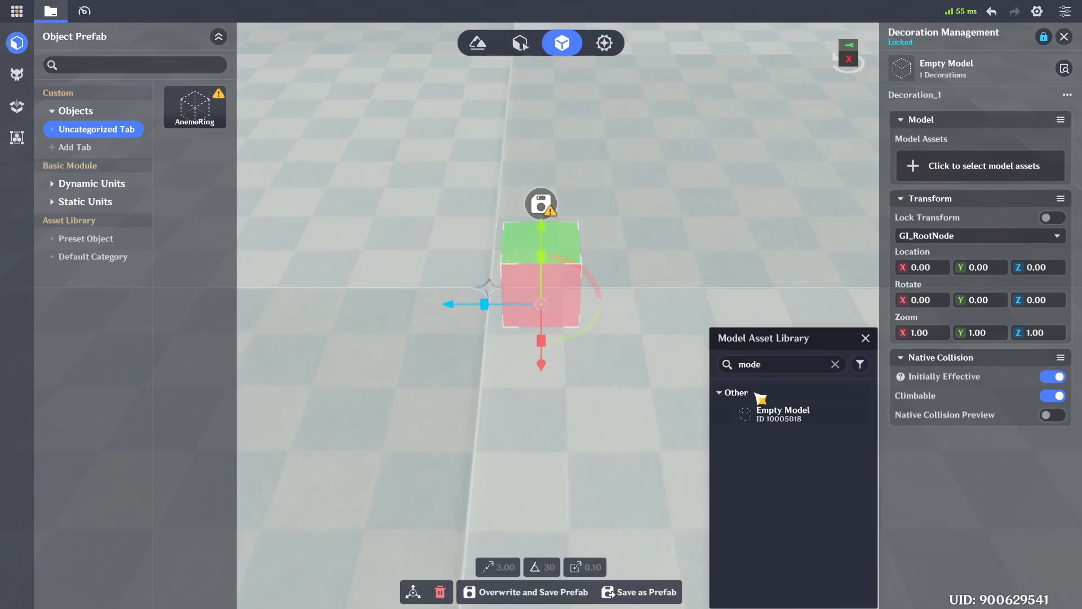
key(BackSpace)
text(200)
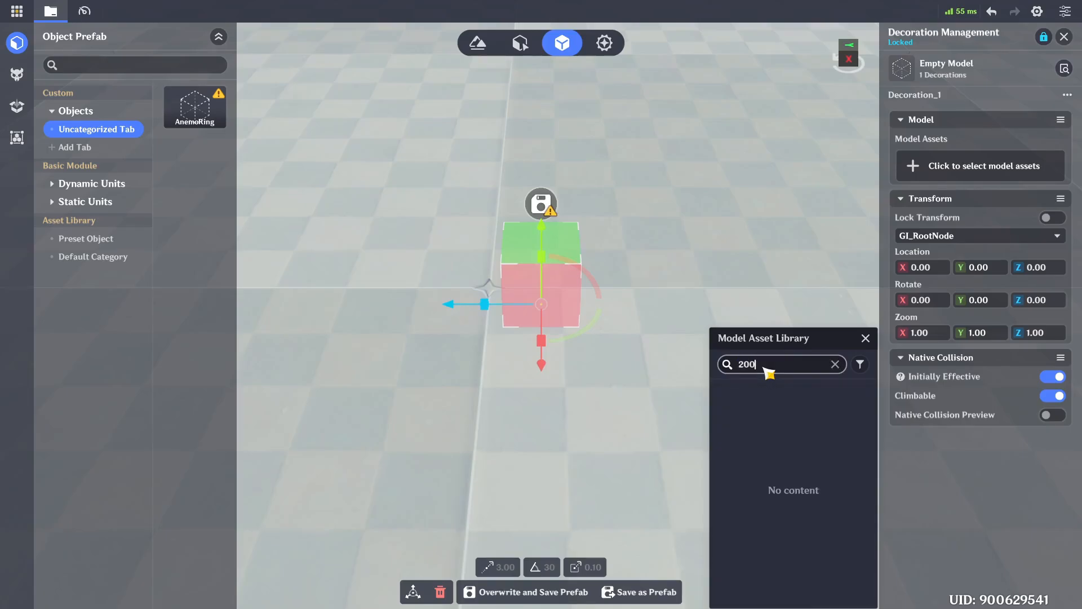
key(BackSpace)
key(BackSpace)
key(BackSpace)
Step: Search the model assets for "shield" and assign the Weapon category's Shield with ID 20001936 to the decoration
text(shield)
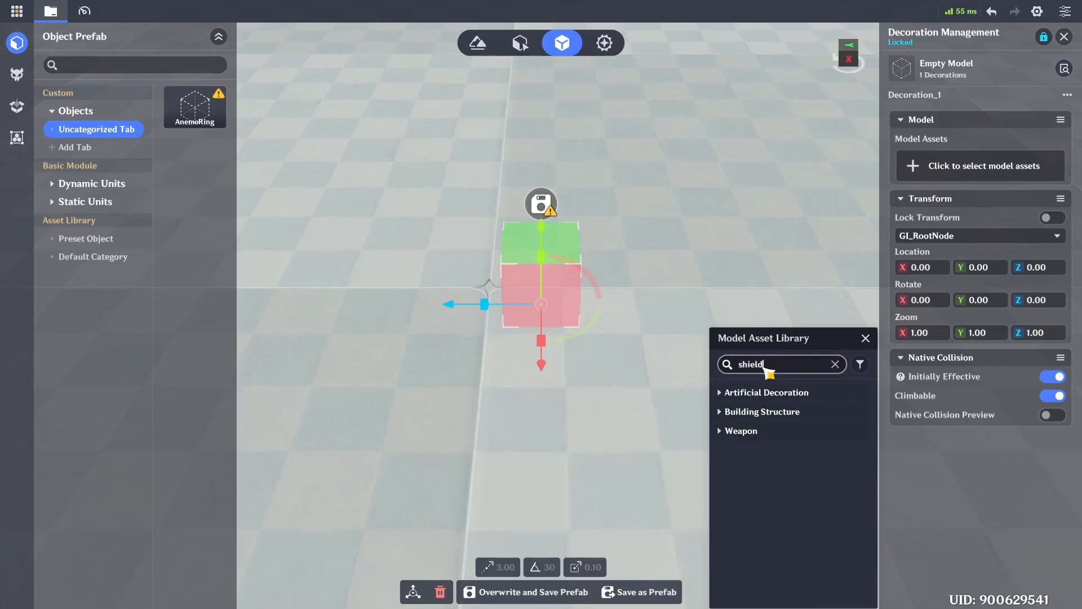
click(755, 394)
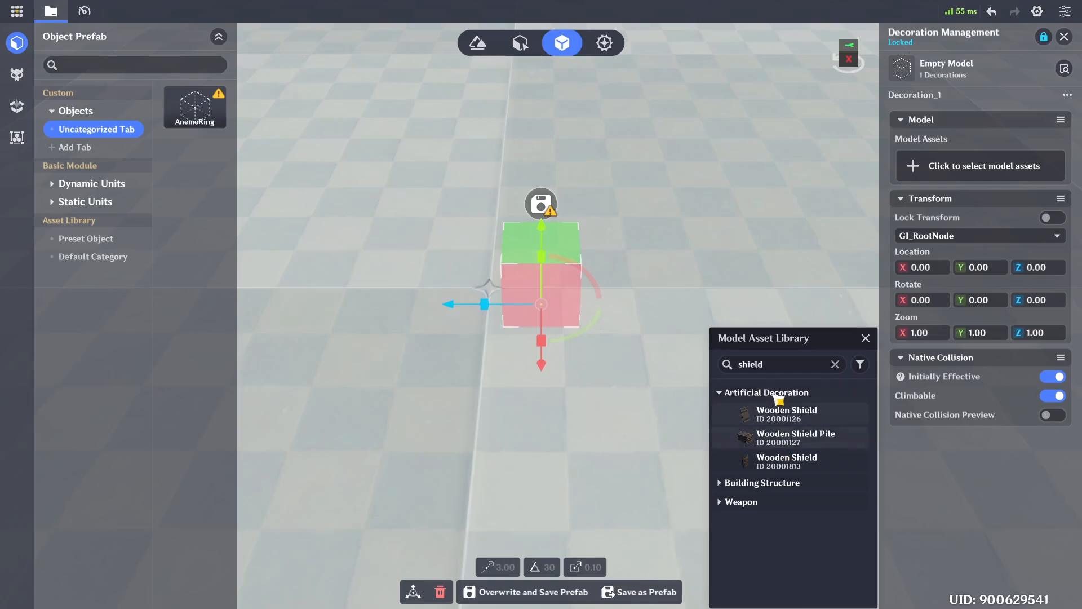
click(758, 393)
click(765, 413)
click(764, 413)
click(761, 432)
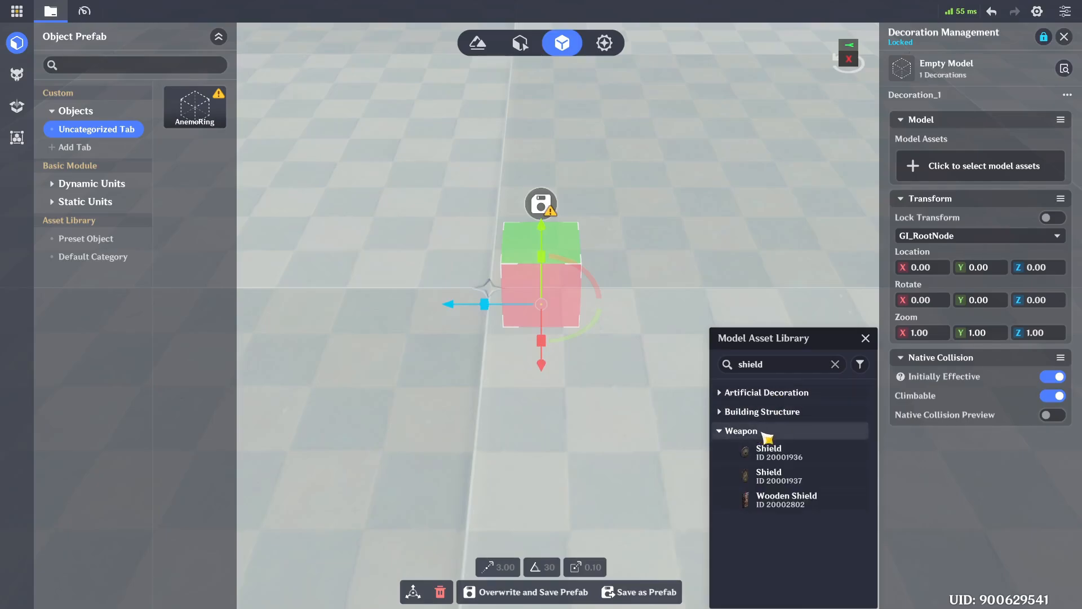
click(787, 459)
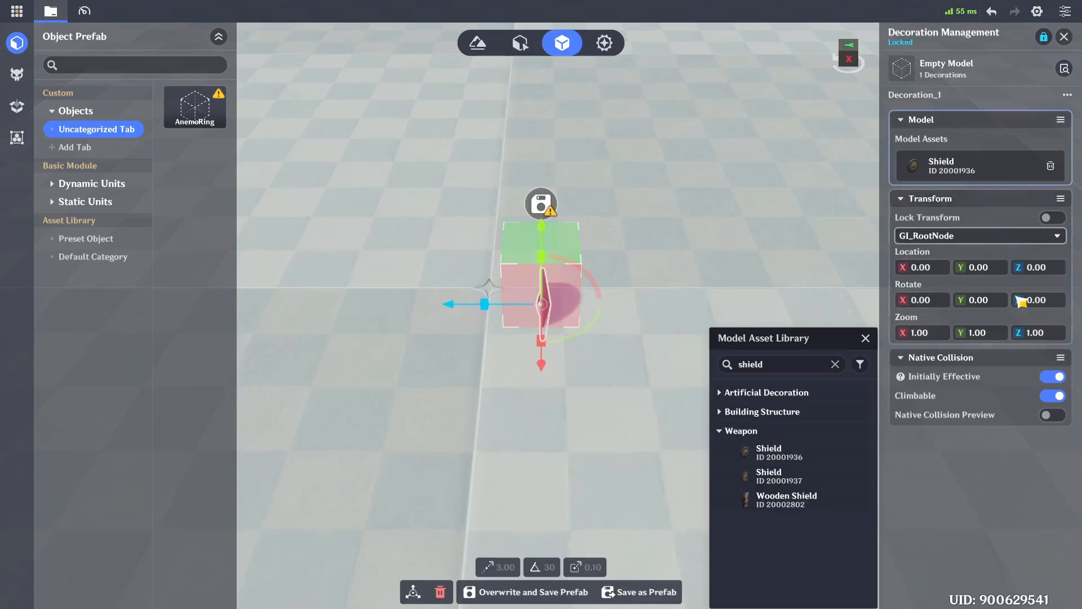
Step: Set the shield decoration's Y location to 0.5 and turn off Initially Effective for its native collision
click(991, 269)
text(0.5)
key(Return)
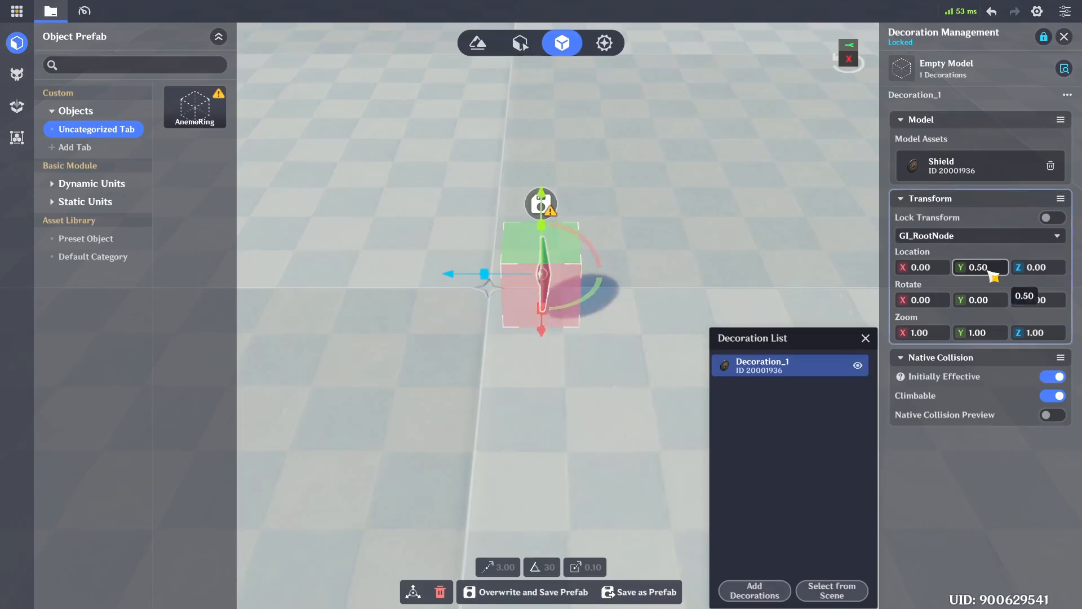
right_drag(685, 273, 780, 263)
key(d)
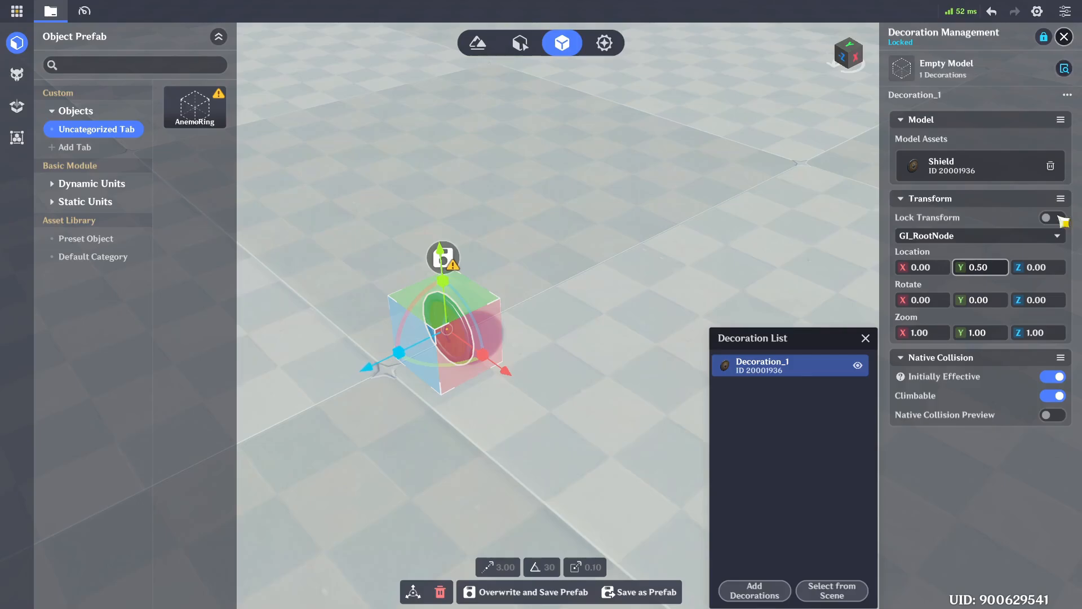
click(1053, 376)
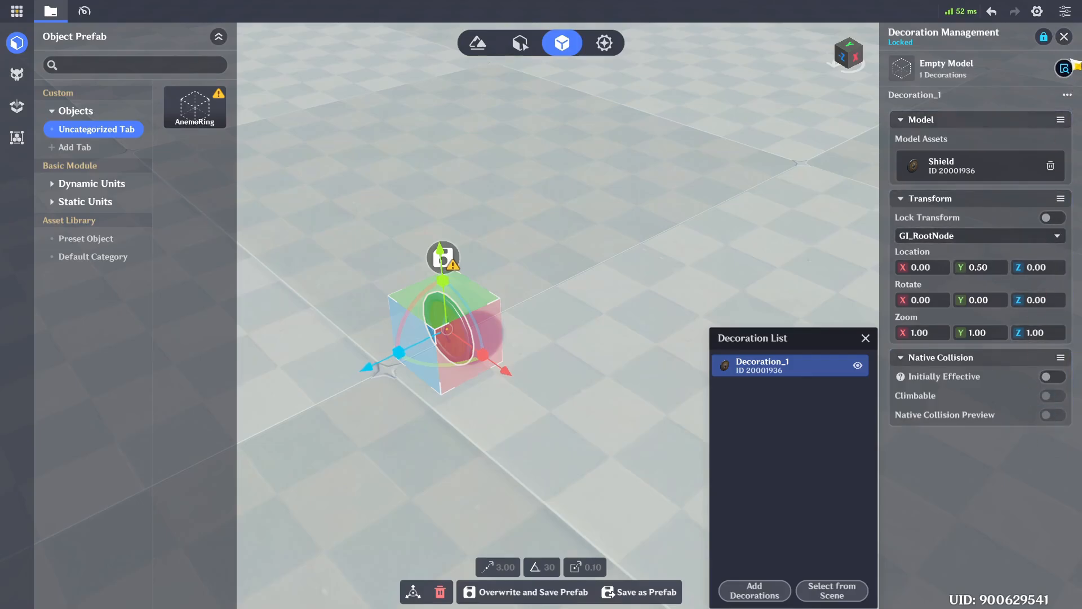
Step: Close the decoration management and overwrite the saved AnemoRing prefab with the changes
click(1065, 37)
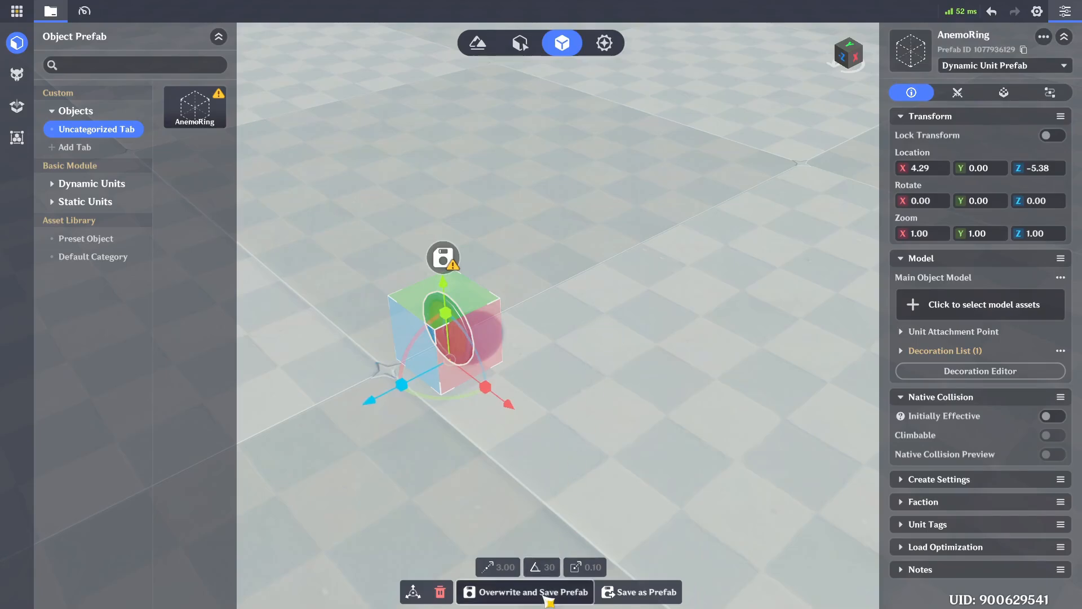
click(525, 591)
click(593, 350)
Step: Return to Entity Placement and start a single-player test play as Player 1 with Manekina as the test character
click(536, 45)
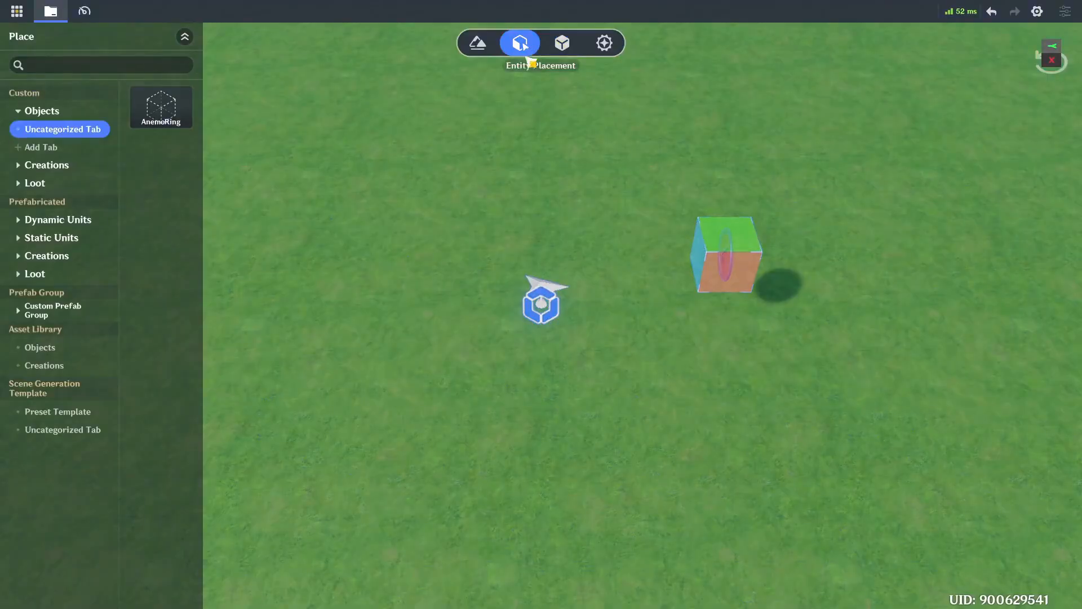
click(17, 10)
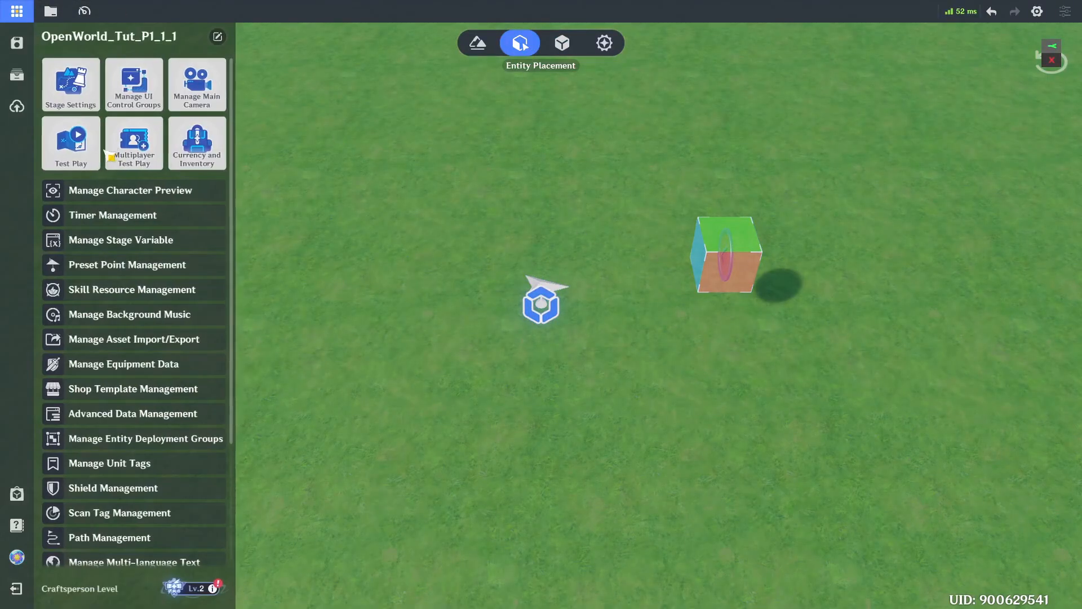
click(144, 148)
click(626, 353)
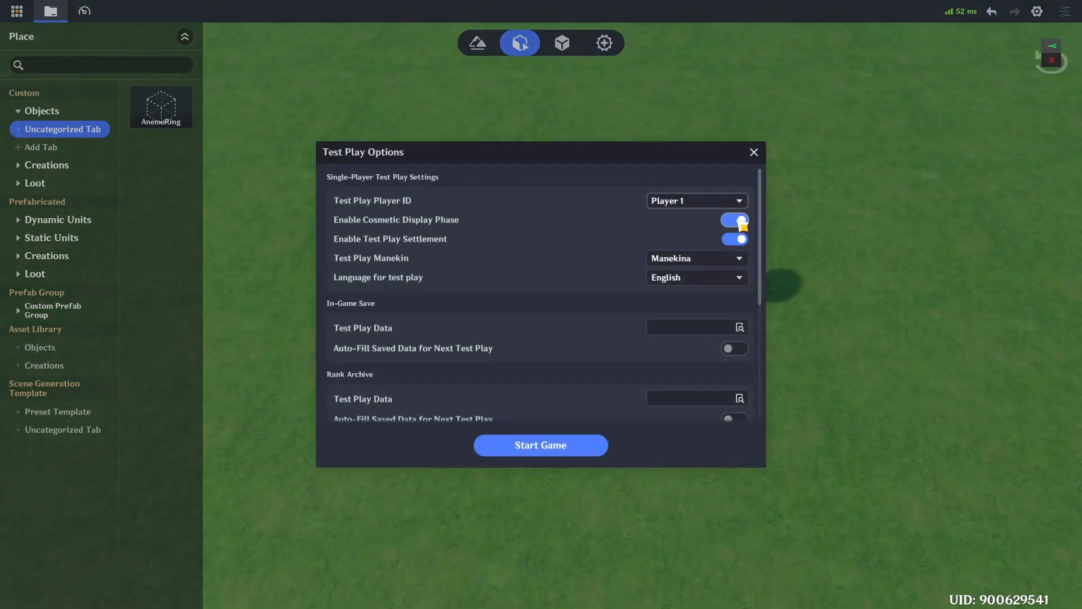
click(574, 445)
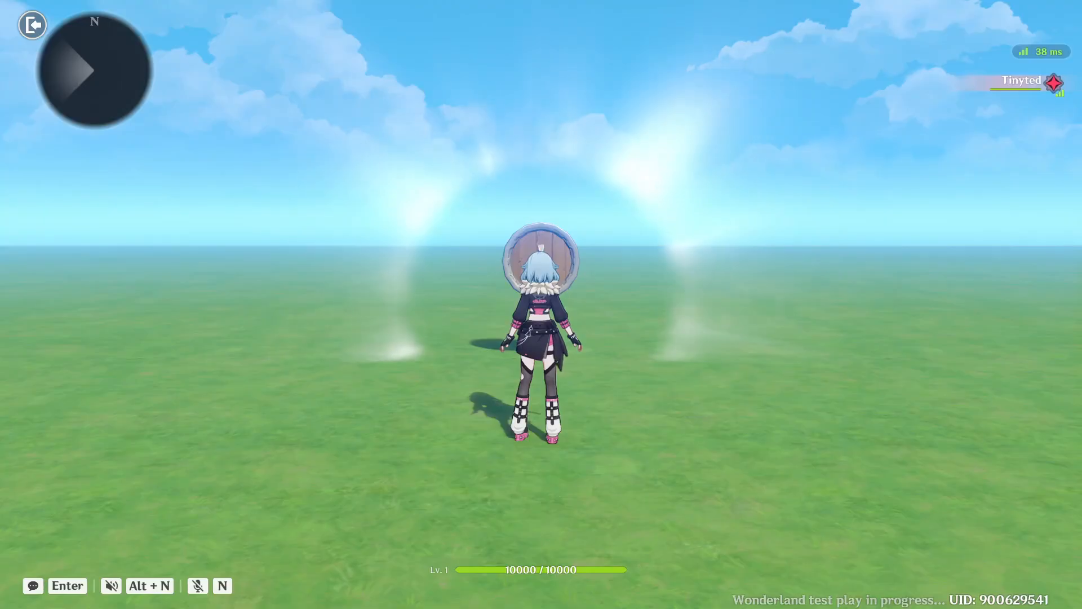
Step: Move the character around the wind ring to inspect the shield at its center, and abandon the test play
key(d)
key(a)
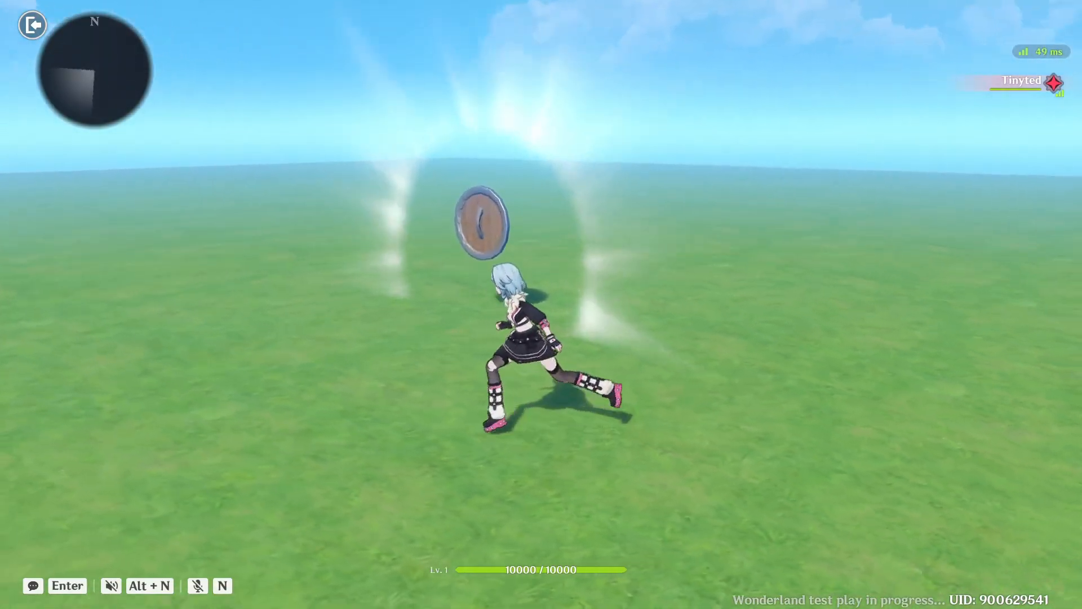
key(w)
key(Escape)
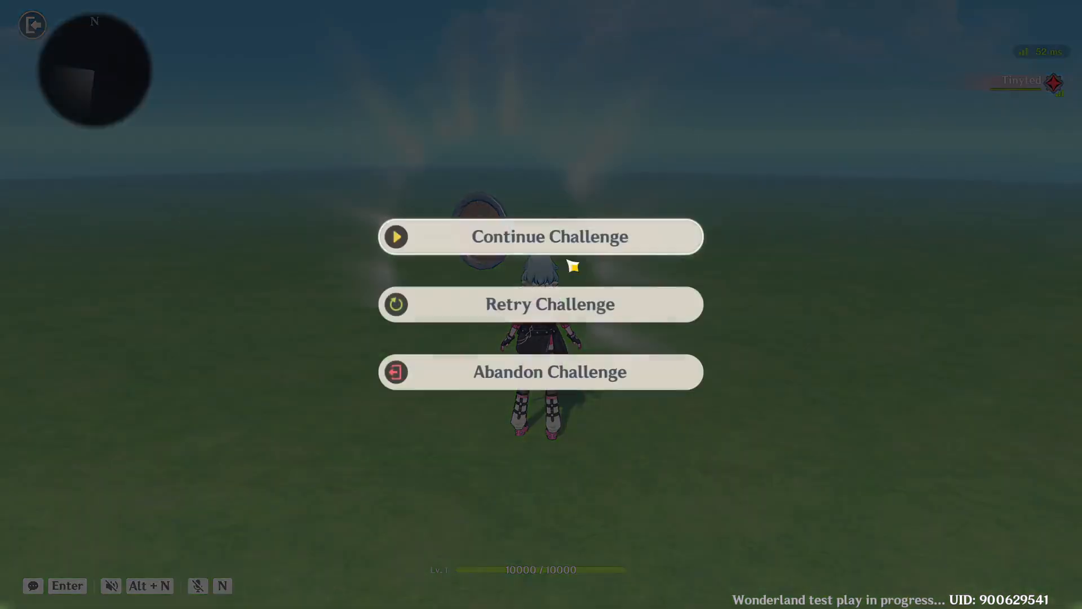
click(530, 370)
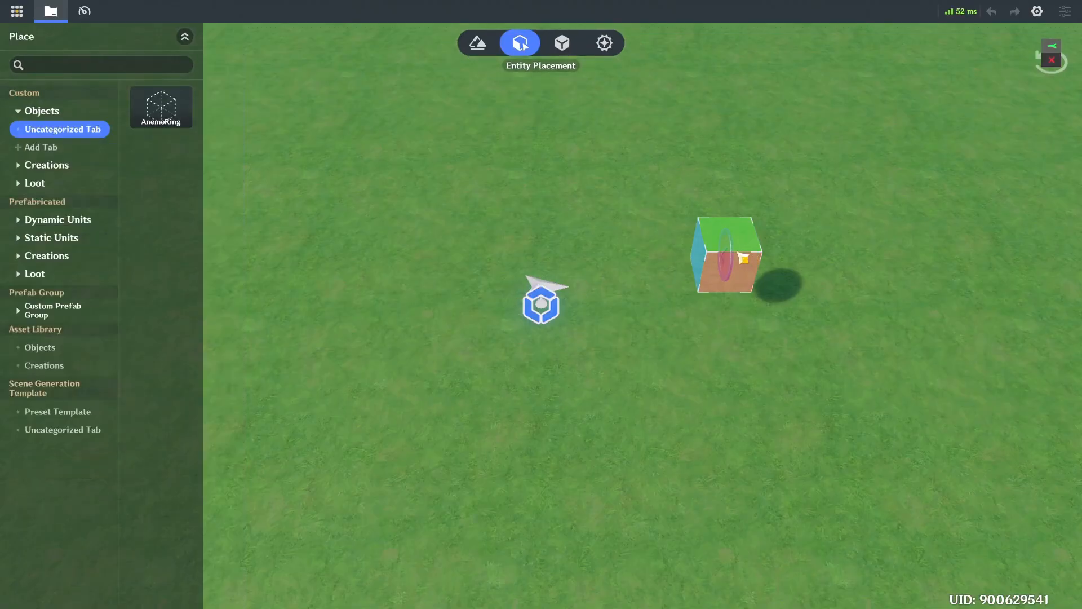
Step: Create a custom unit status named HideObjectModel in the Uncategorized Tab category
click(743, 258)
click(606, 42)
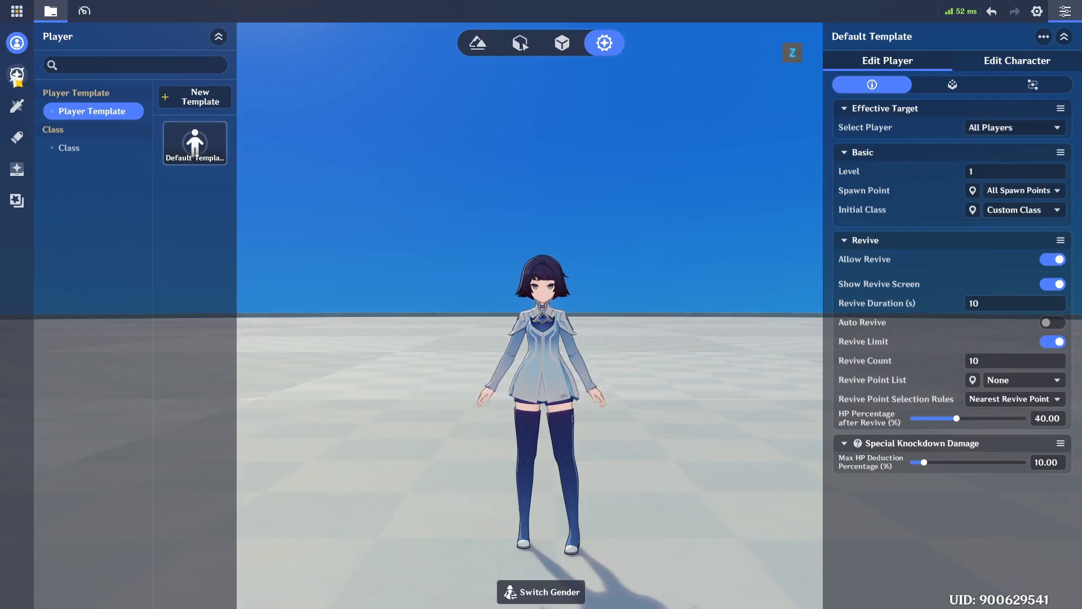
click(17, 74)
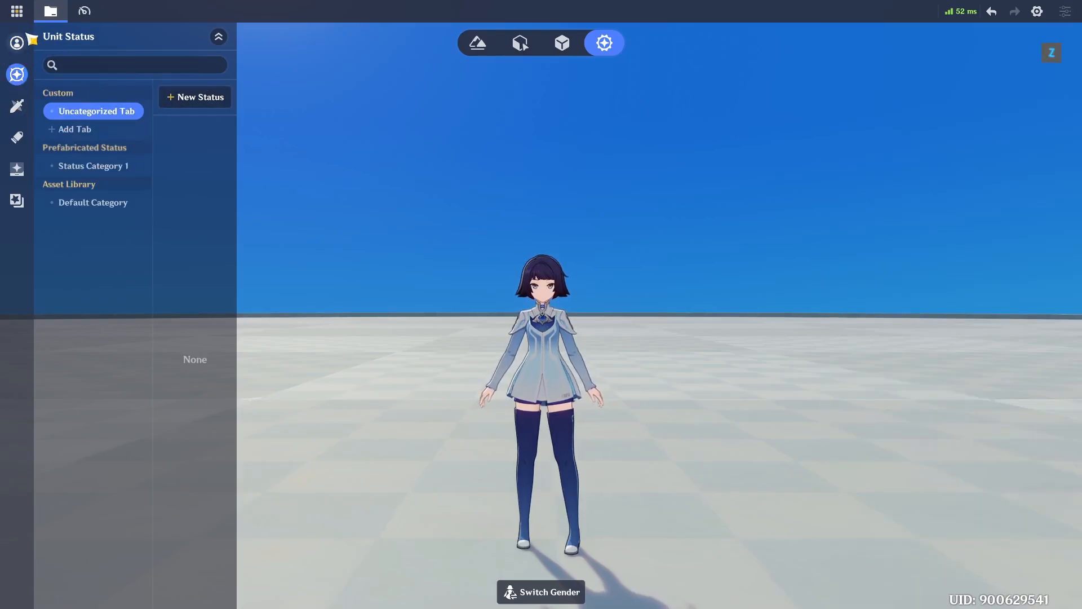
click(195, 99)
click(597, 285)
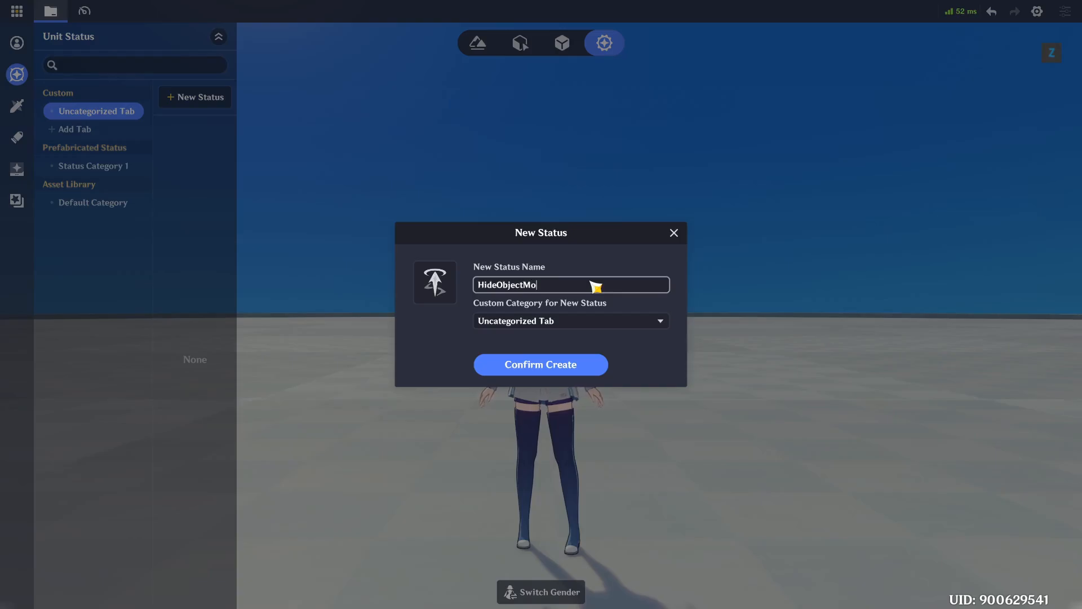
click(559, 369)
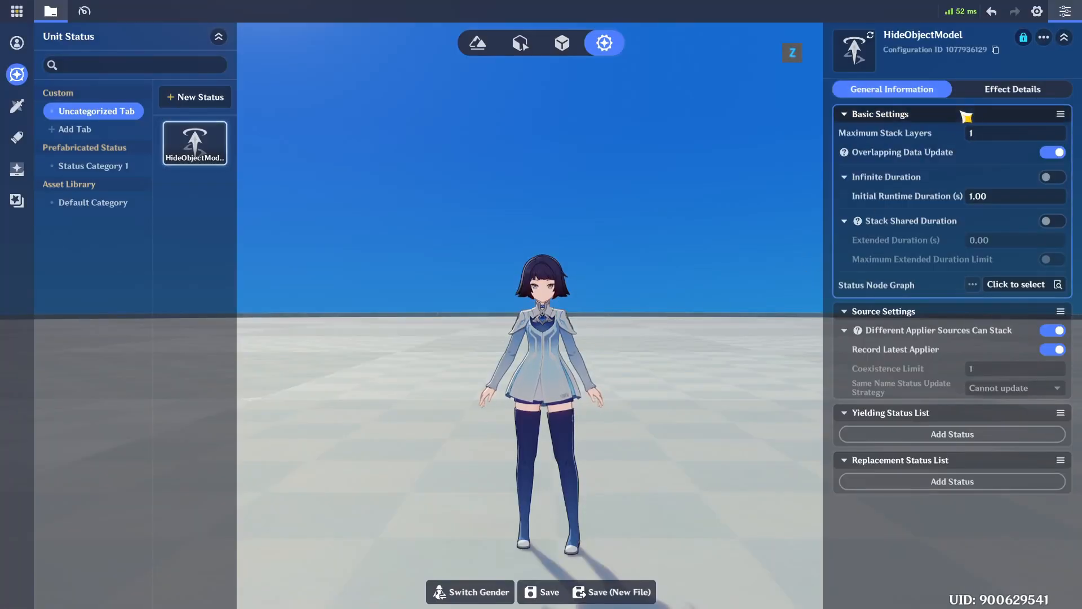
Step: Turn on Infinite Duration for the HideObjectModel status and start adding an effect in its effect details
click(1057, 181)
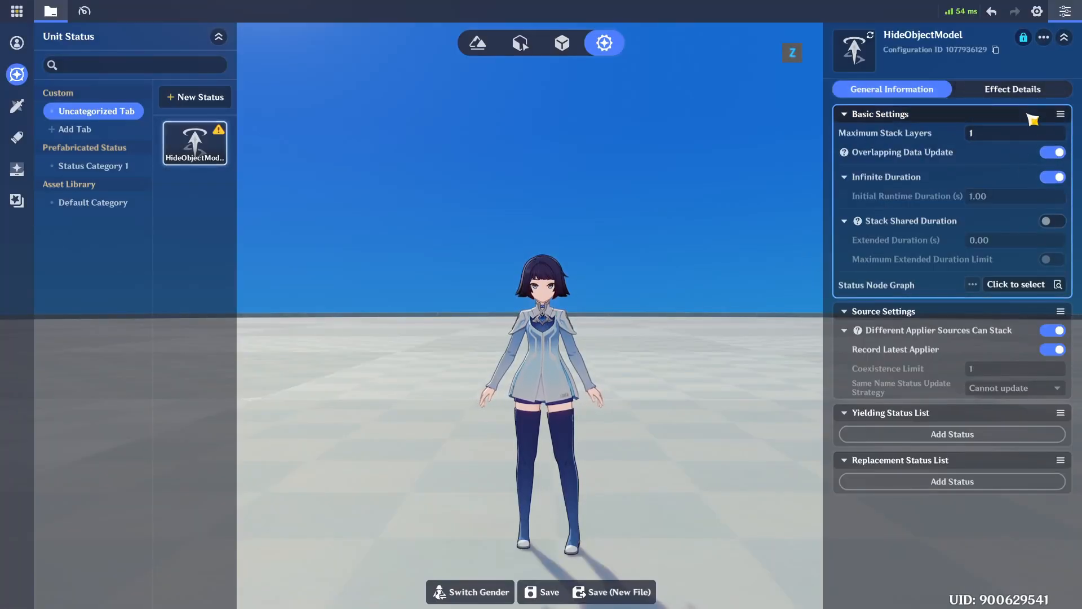
click(1001, 92)
click(916, 586)
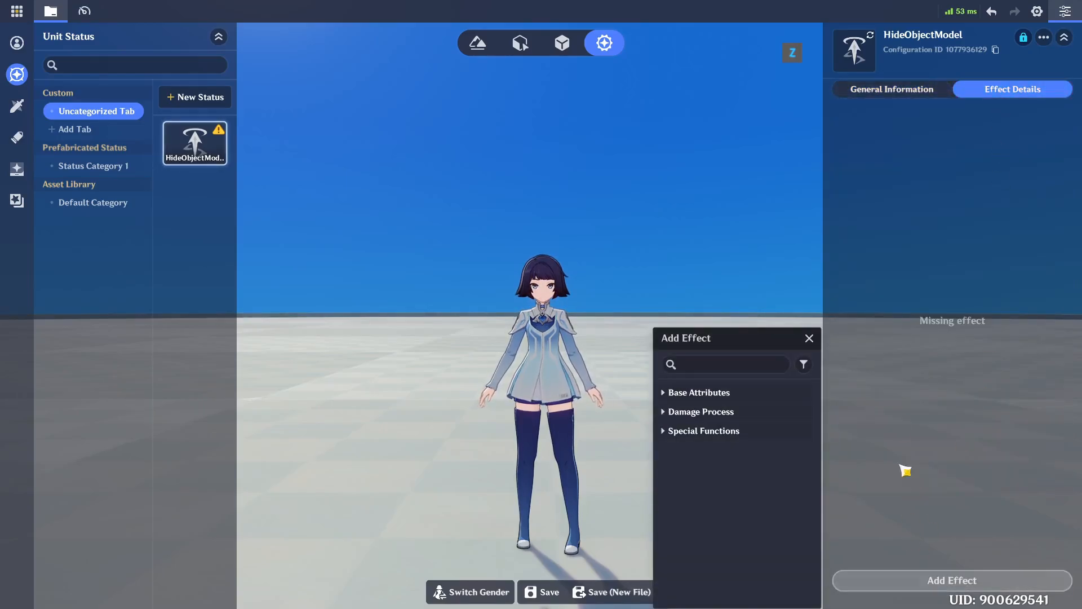
click(736, 370)
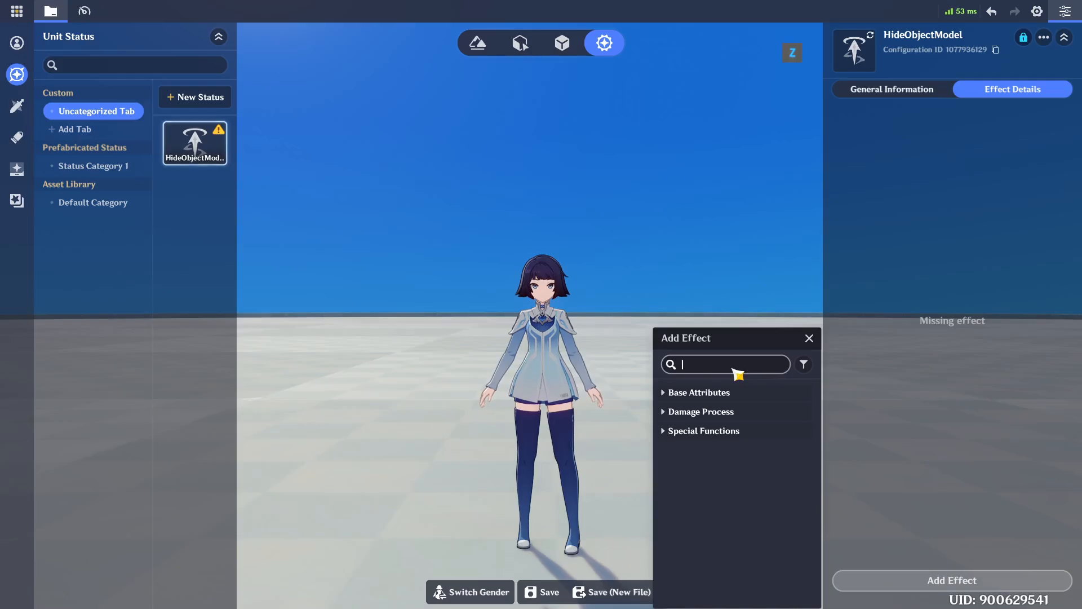
Step: Search the available status effects for "hide" and for "character", and clear the search
text(hide)
click(735, 396)
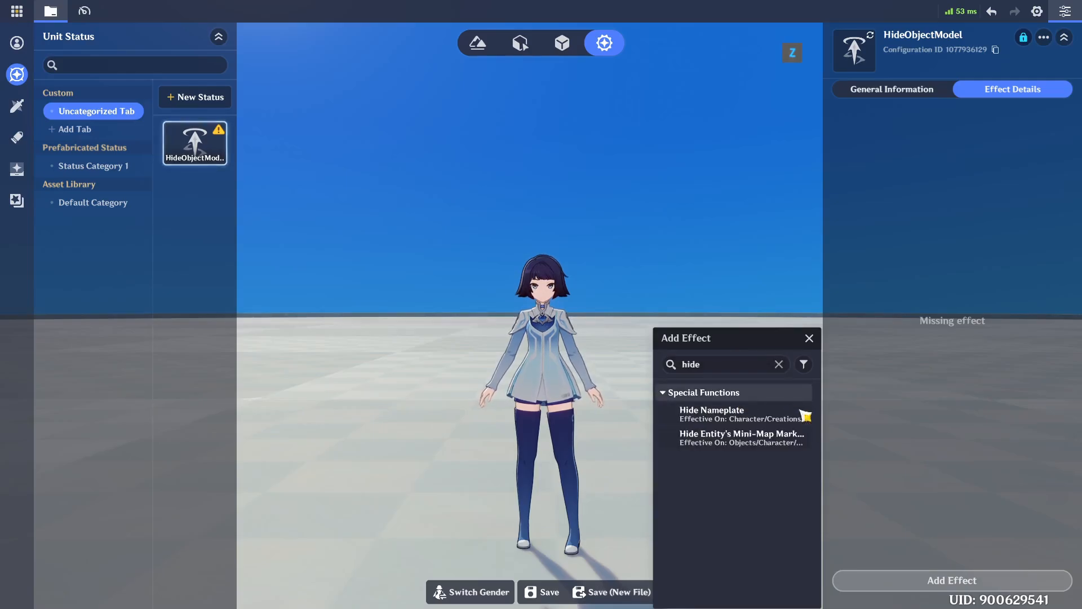
double_click(765, 365)
text(charact)
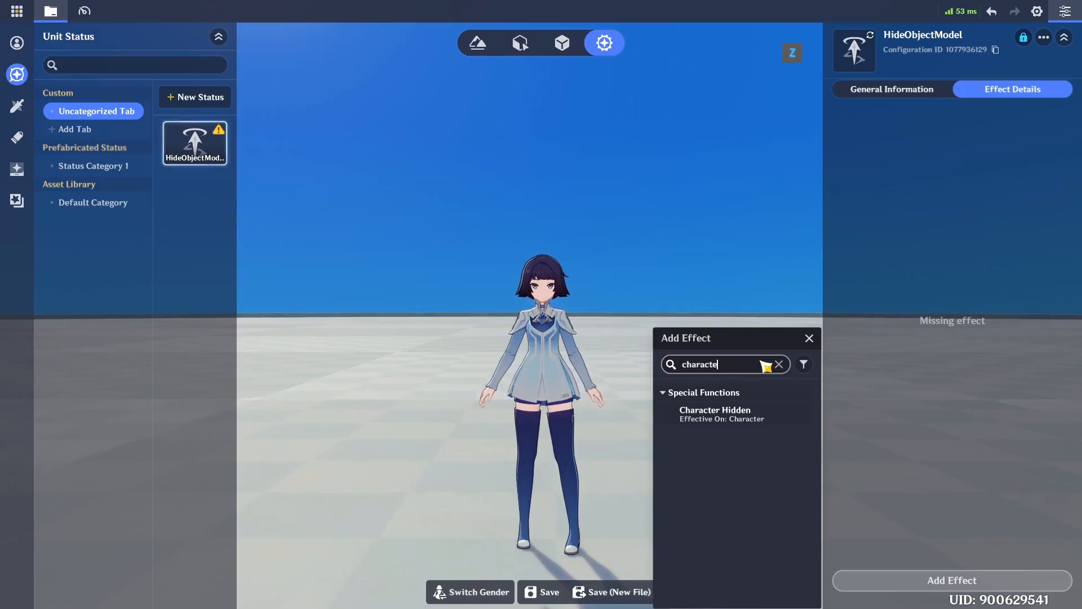
key(BackSpace)
key(BackSpace)
key(BackSpace)
key(BackSpace)
key(BackSpace)
key(BackSpace)
key(BackSpace)
key(BackSpace)
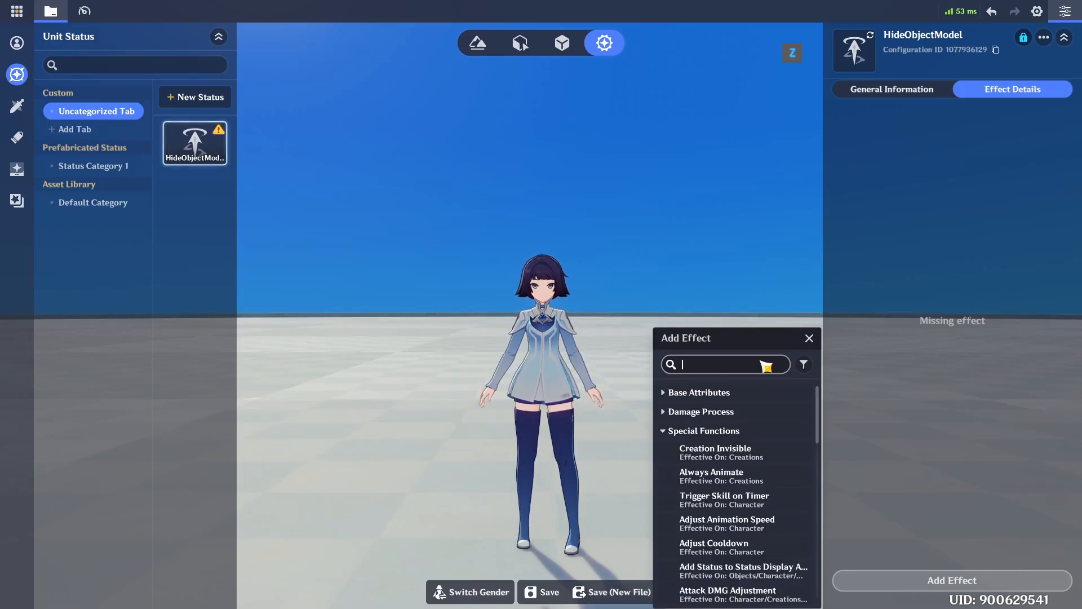
Step: Search the effects for "object", add Object Invisible to the HideObjectModel status and save the status
text(object)
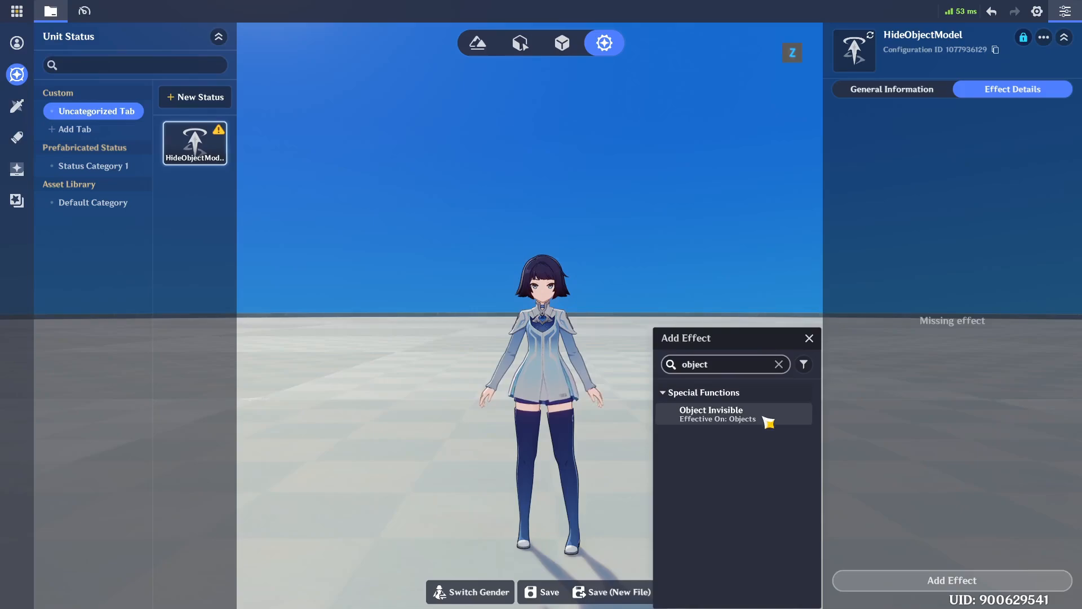
click(766, 417)
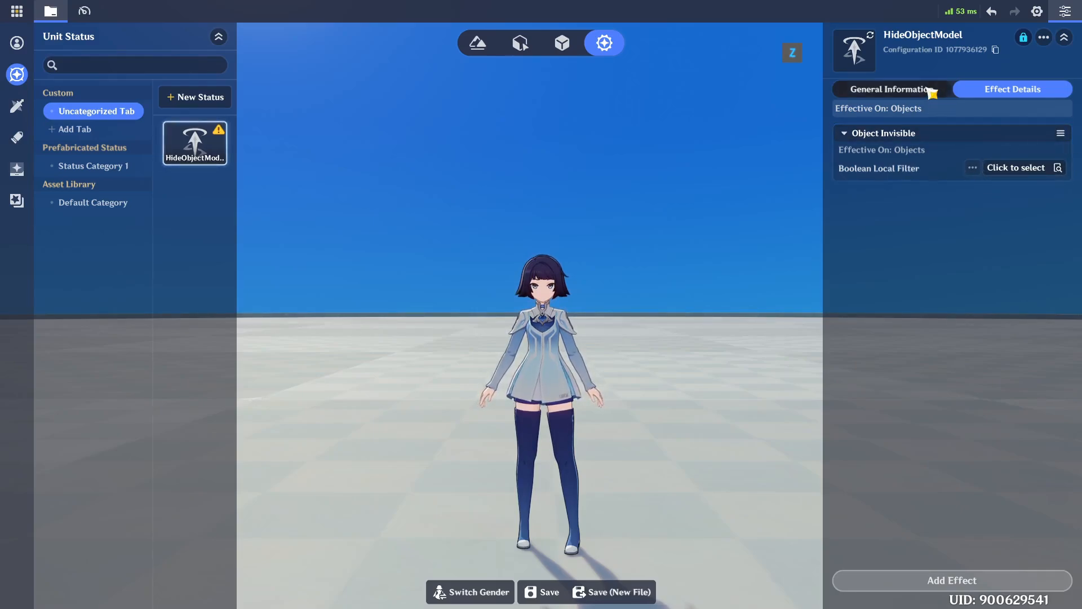
click(544, 591)
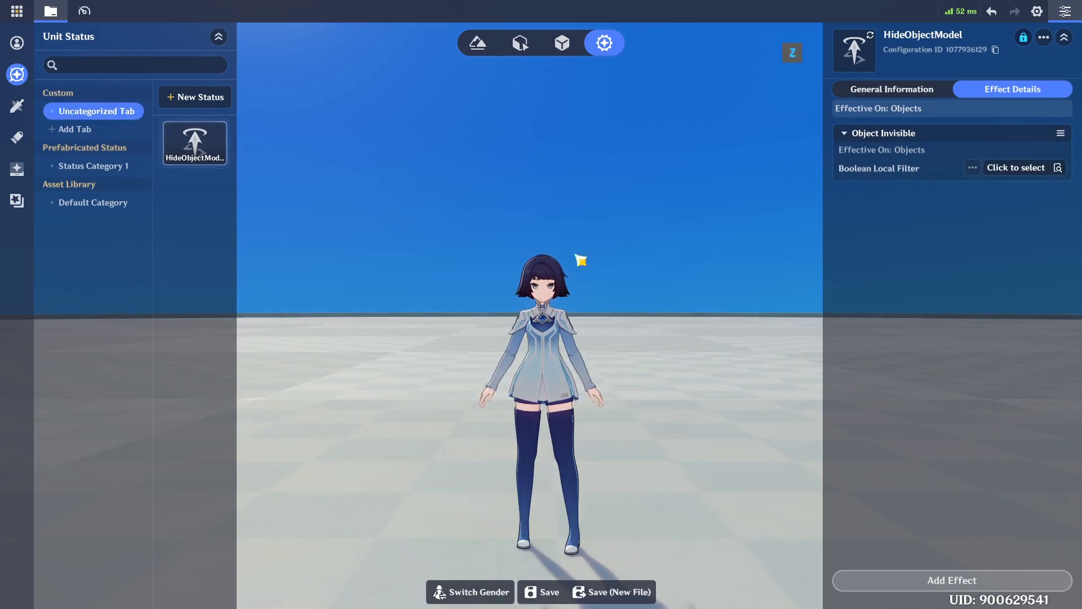
Step: Add the HideObjectModel unit status to the AnemoRing prefab in the Prefab Library and overwrite the saved prefab
click(568, 46)
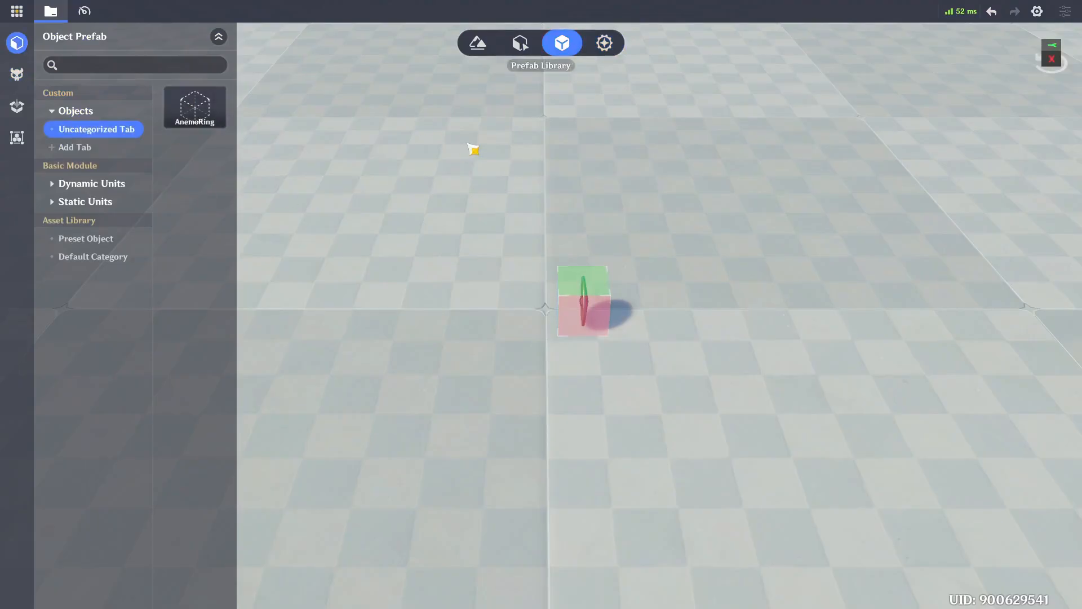
click(593, 313)
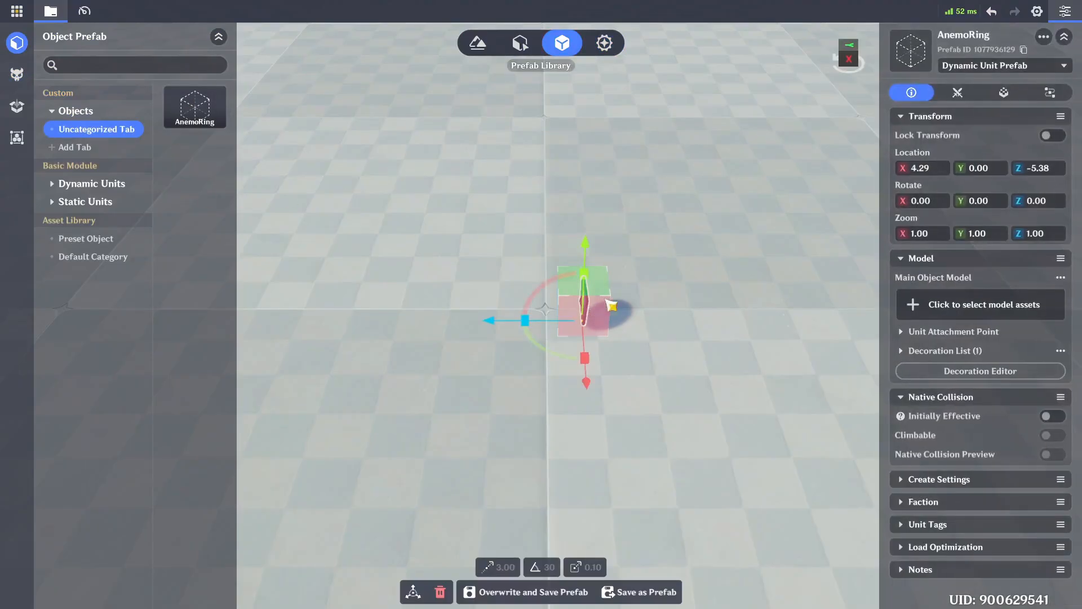
click(999, 93)
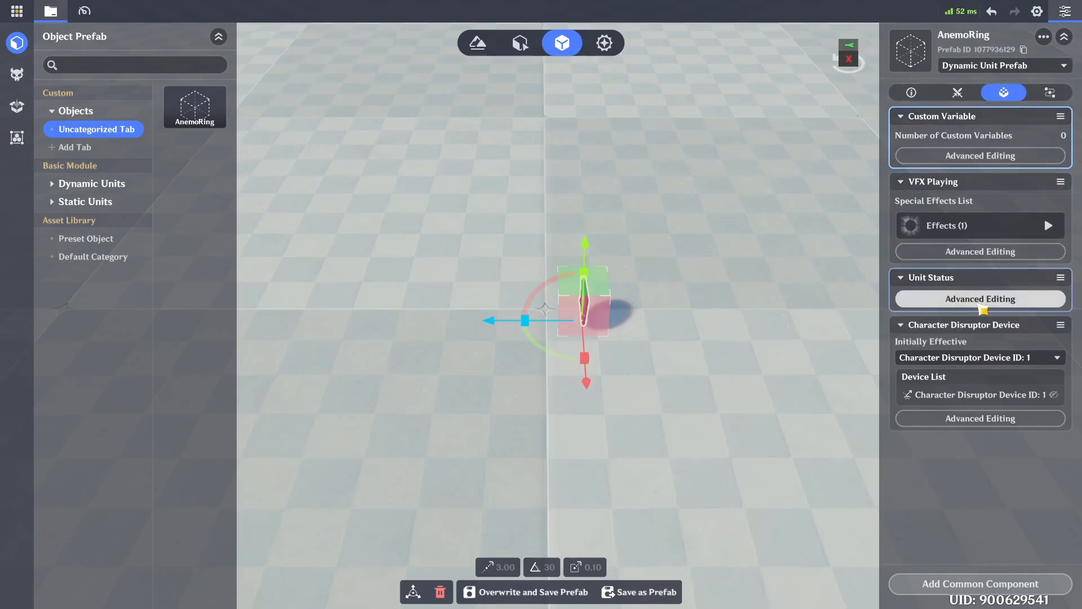
click(994, 303)
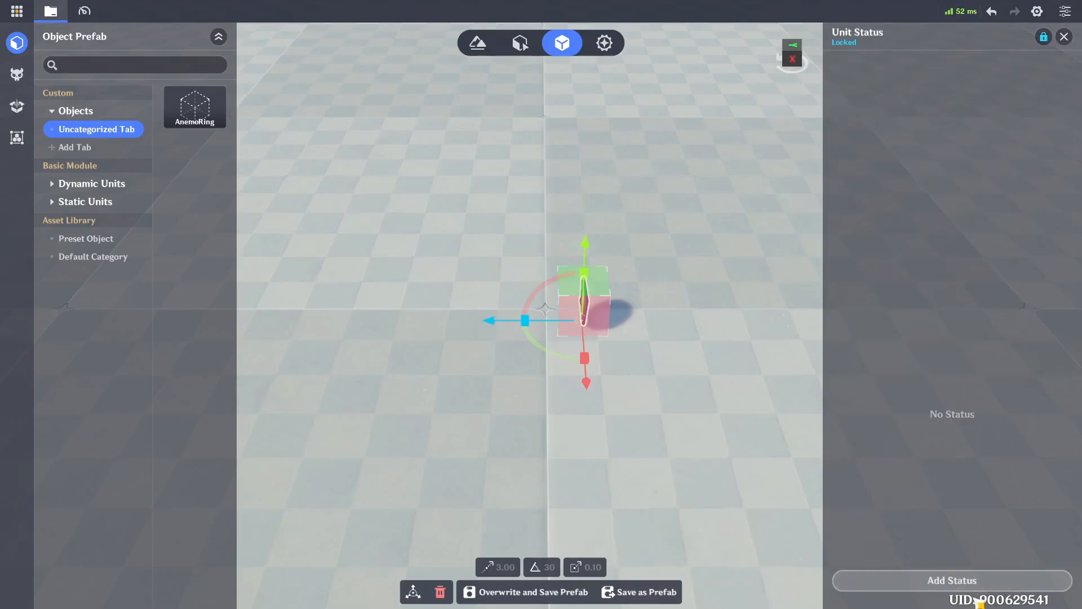
click(964, 580)
click(699, 414)
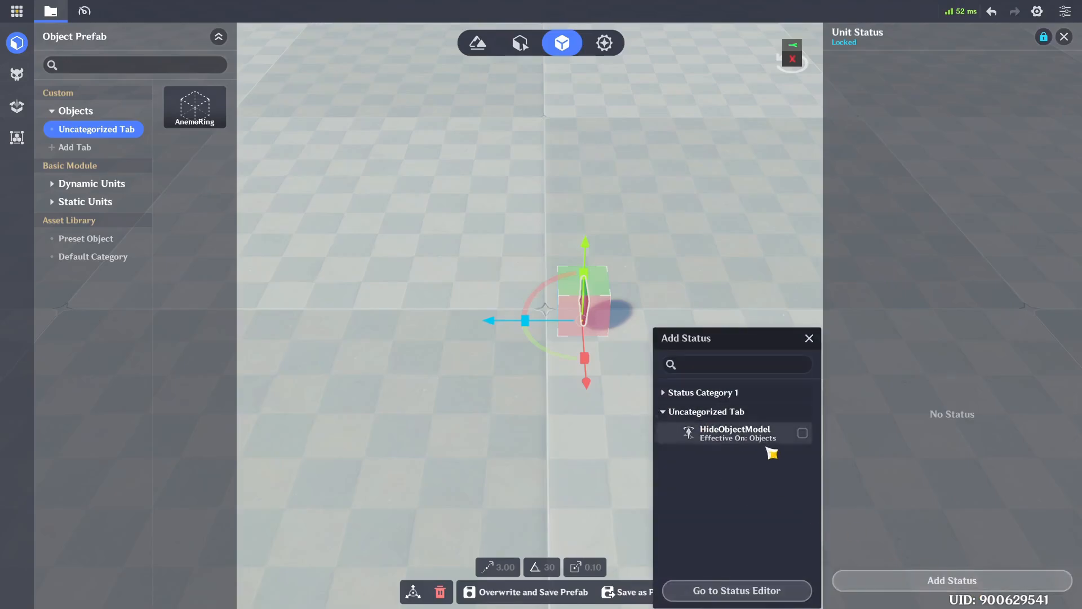
click(801, 433)
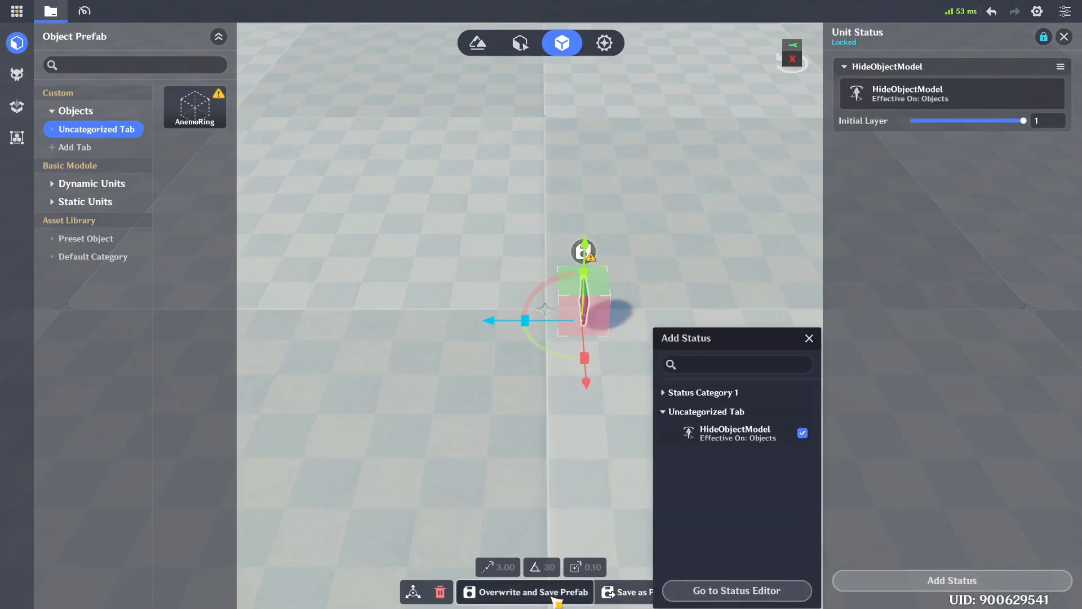
click(533, 592)
click(589, 352)
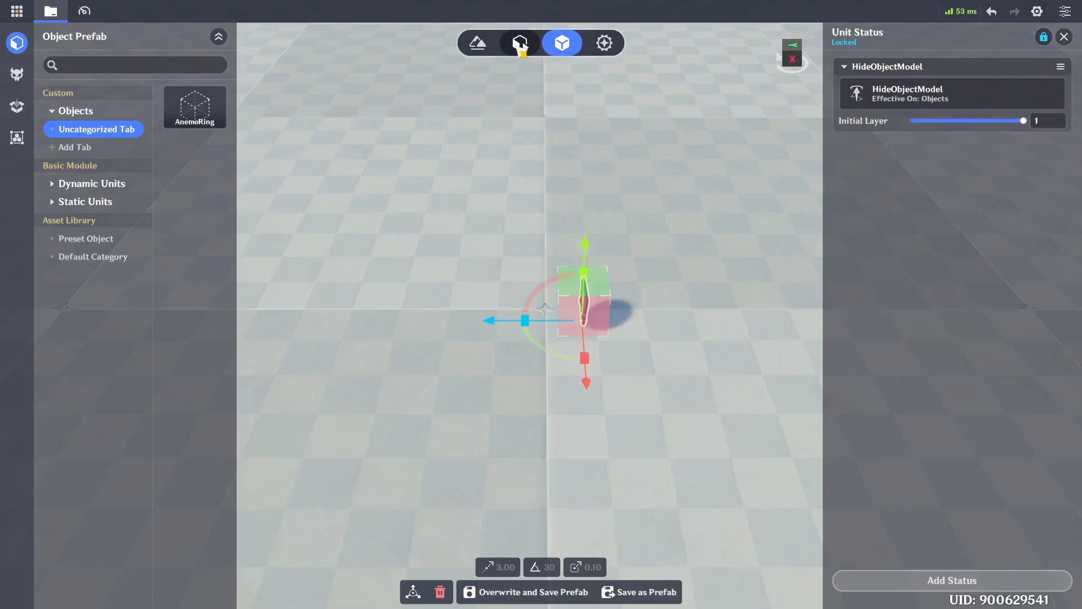
Step: Return to Entity Placement and start a test play by direct upload, with Manekin as the test character
click(520, 43)
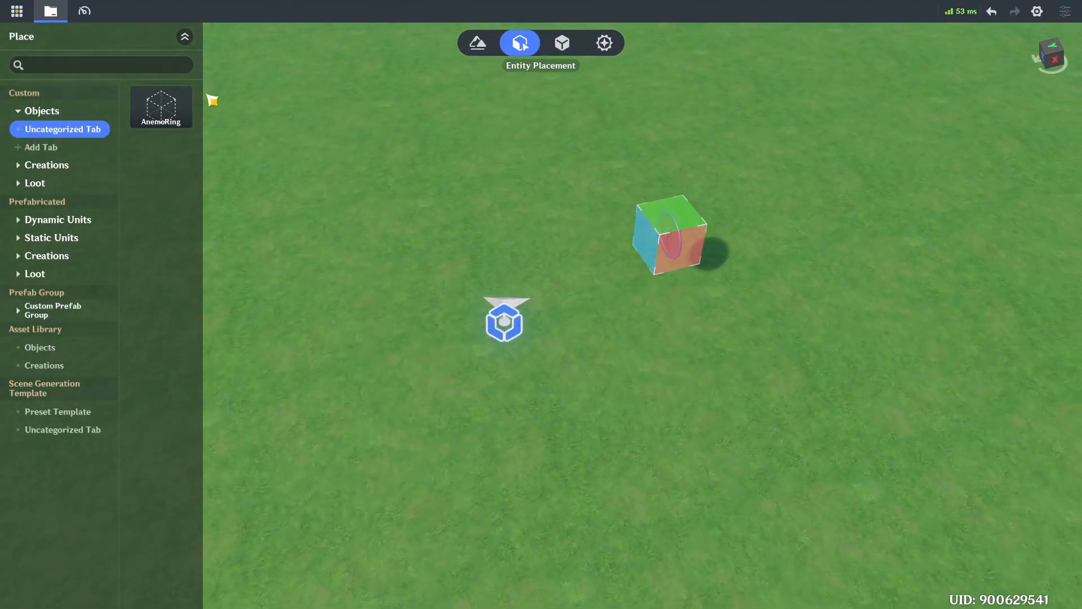
key(d)
key(s)
key(a)
key(w)
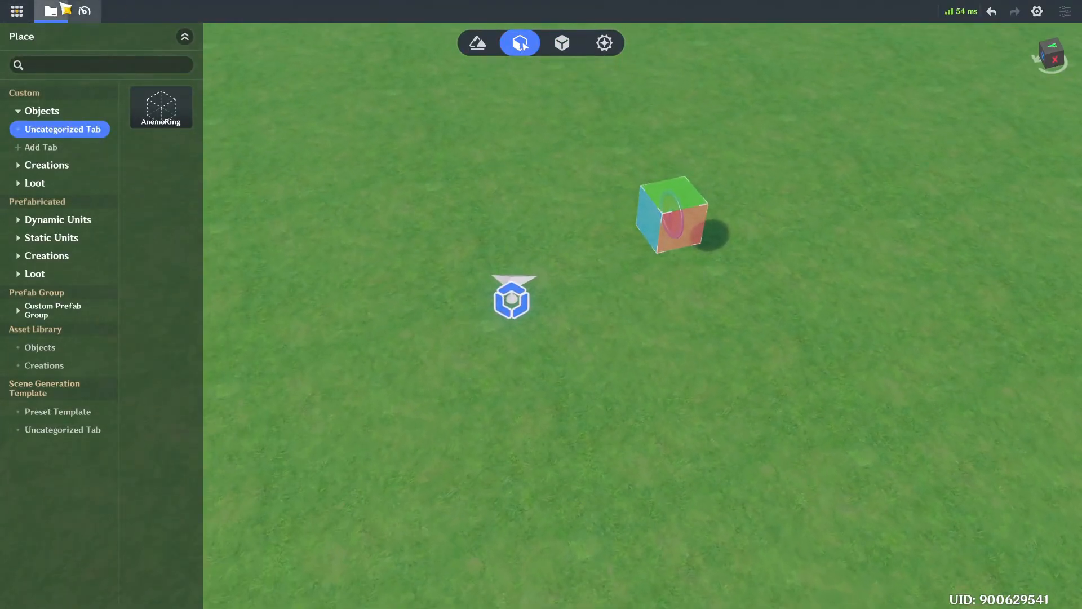
click(18, 11)
click(84, 159)
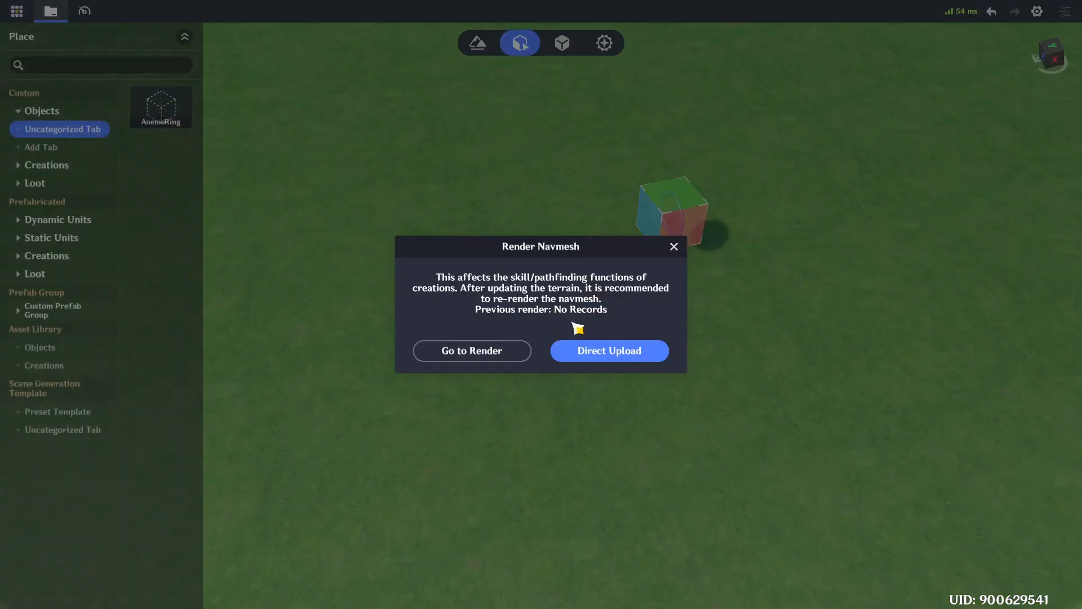
click(636, 353)
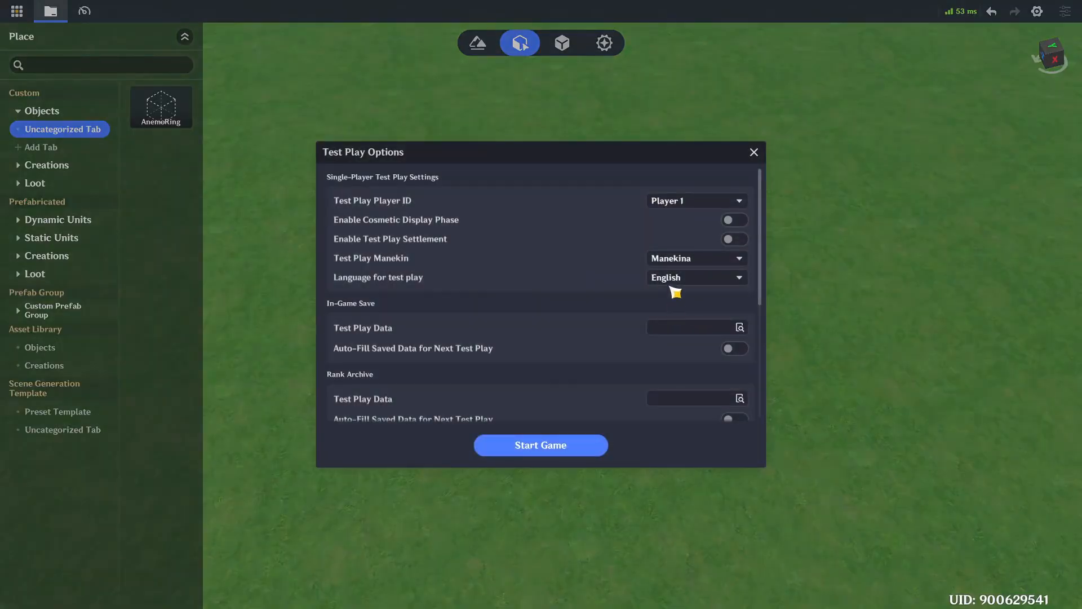
click(675, 262)
click(689, 293)
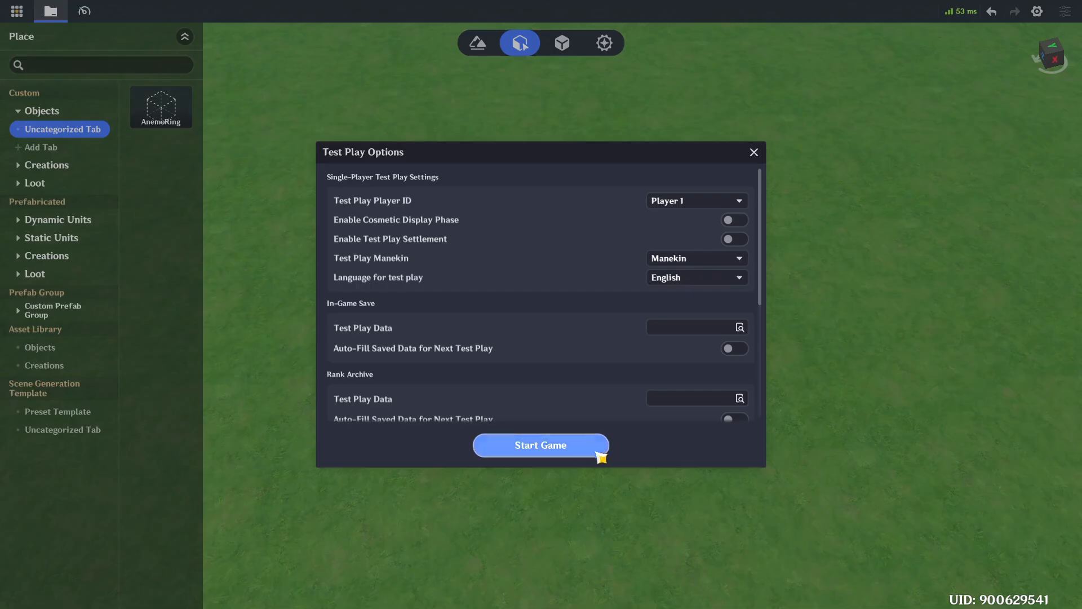
click(580, 453)
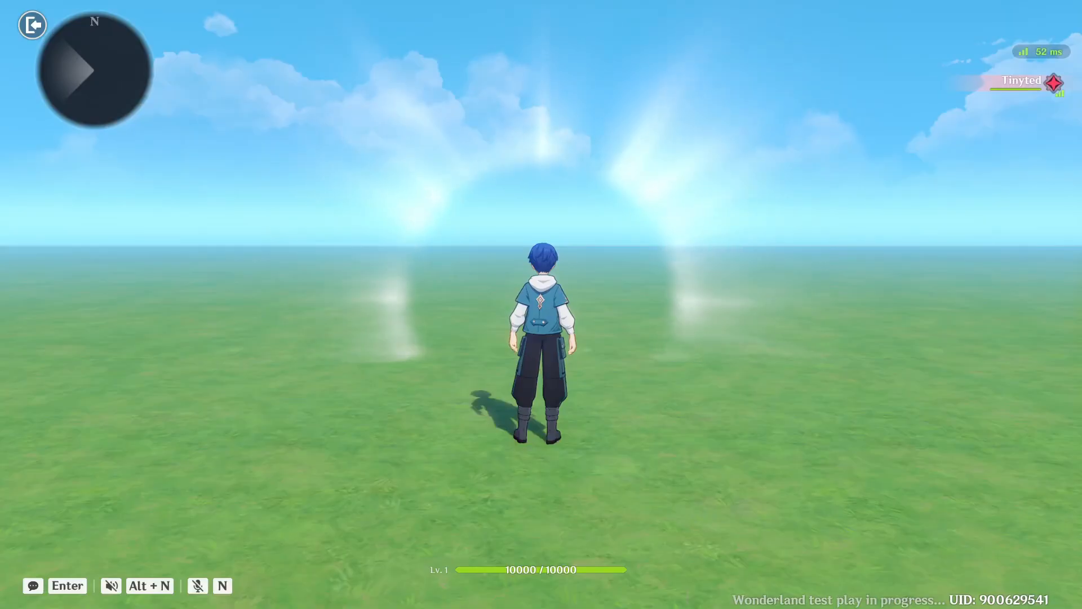
Step: Move the character around the wind ring to check that its placeholder and shield are hidden, and abandon the test play
key(d)
key(a)
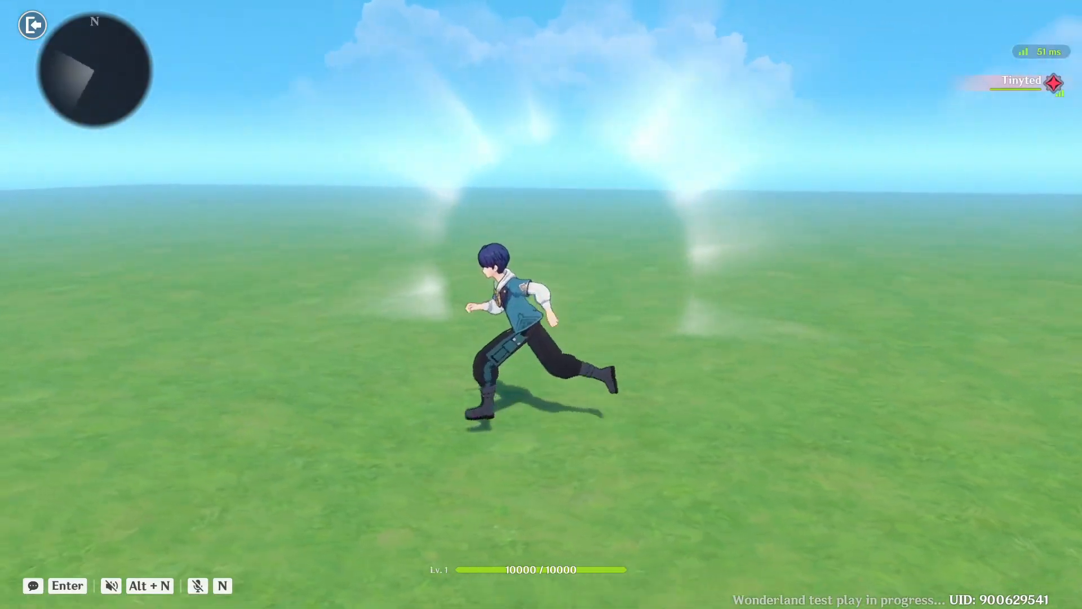
key(d)
key(w)
key(Escape)
click(535, 373)
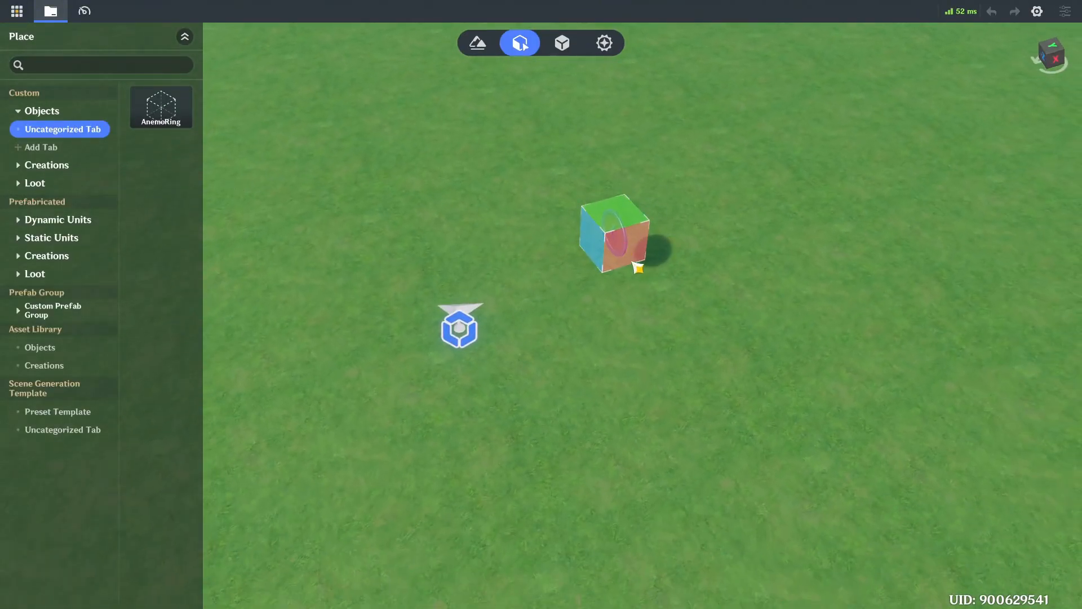
click(626, 269)
click(724, 278)
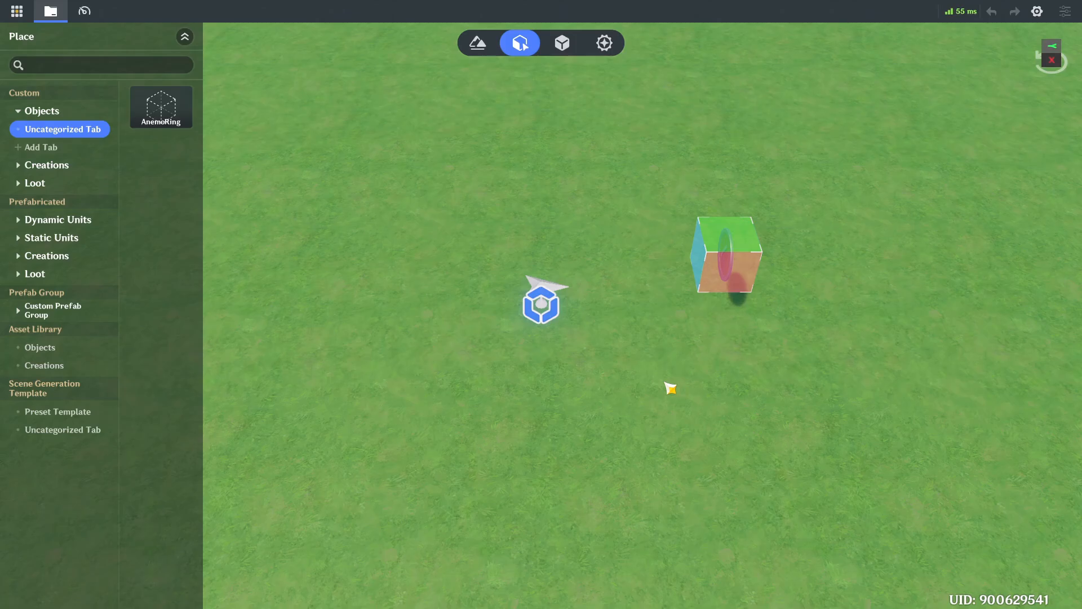
Step: Place a Stone Elemental Platform from the Gameplay Mechanism dynamic units beside the AnemoRing in the Prefab Library and open its Decoration Editor
click(563, 44)
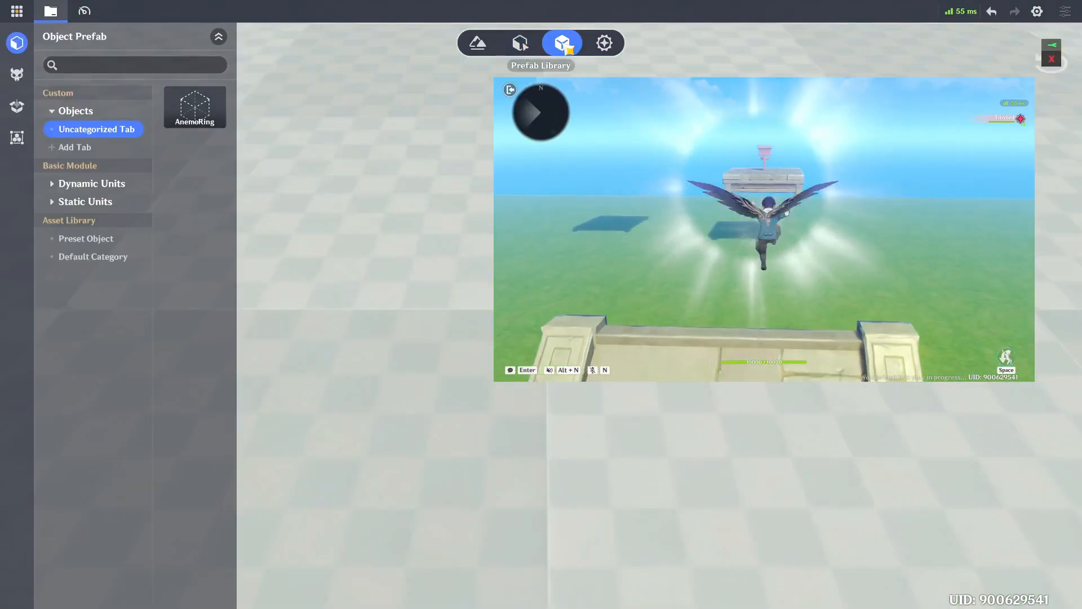
click(106, 185)
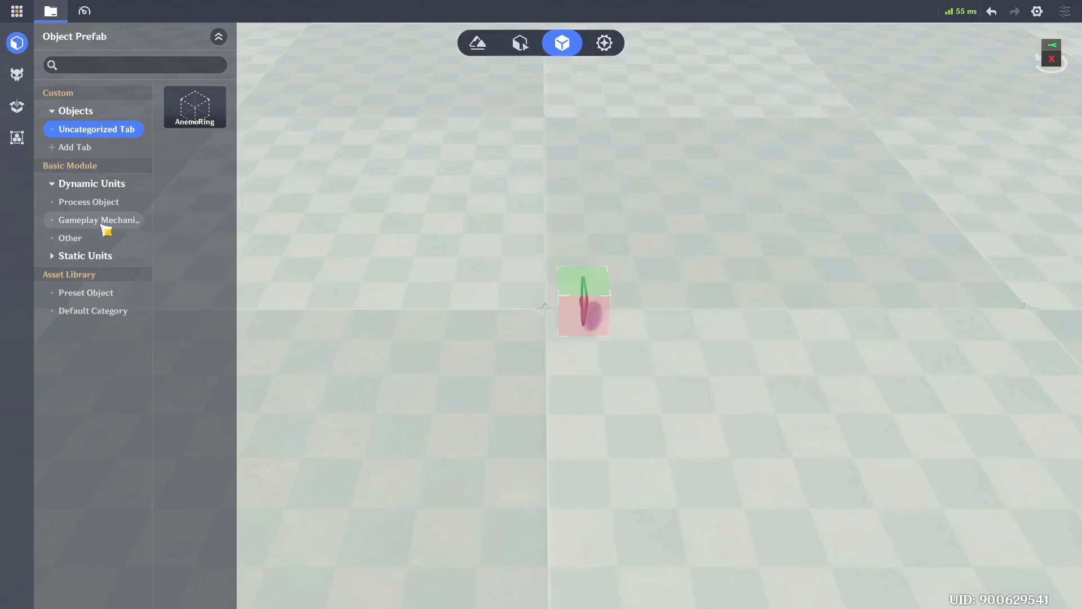
click(102, 221)
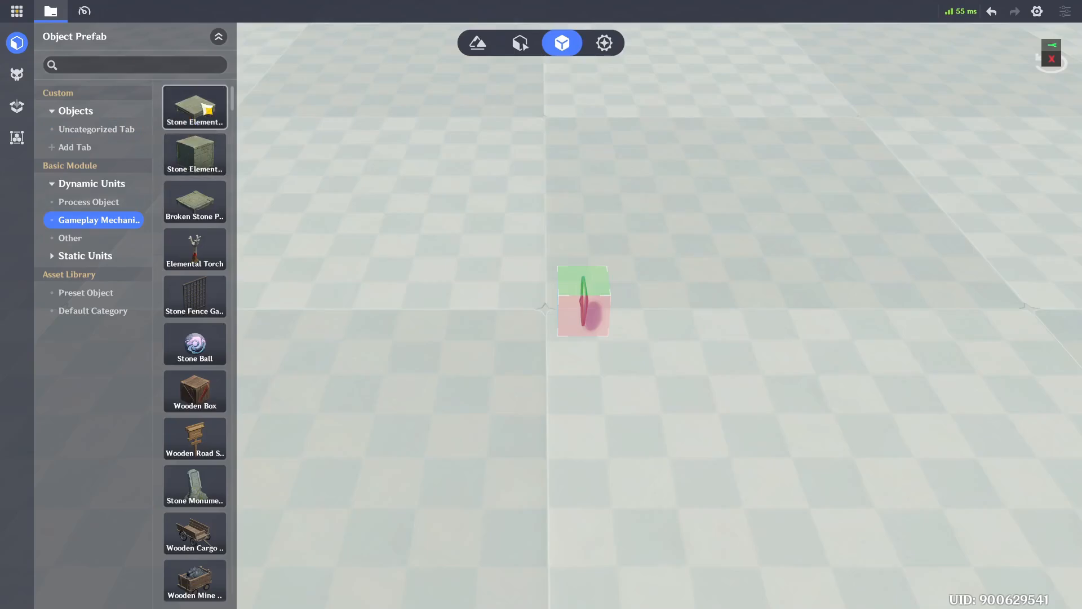
drag(197, 107, 716, 529)
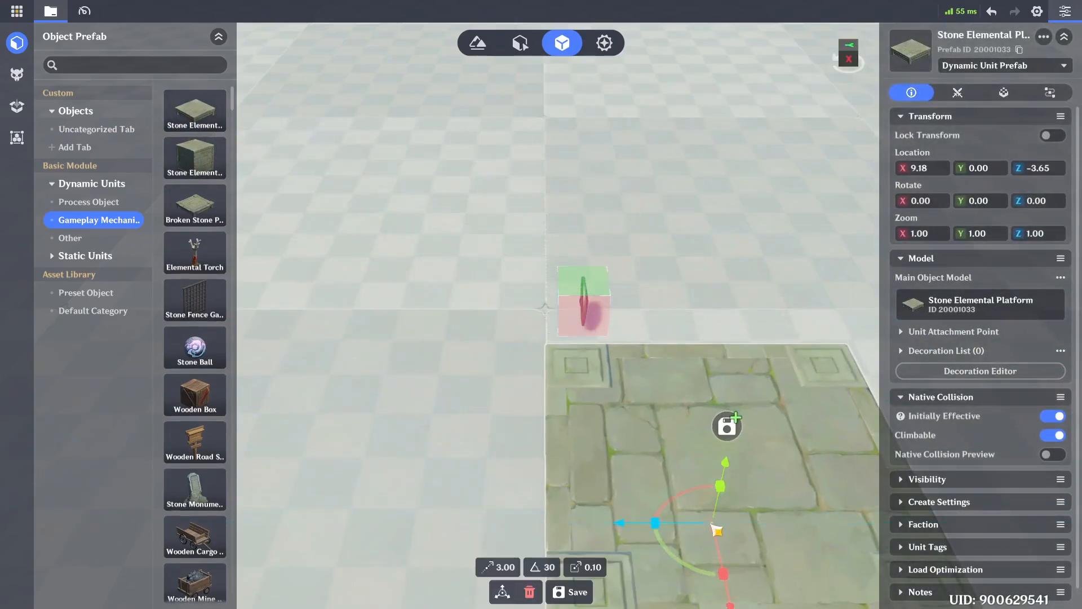
right_drag(418, 353, 655, 356)
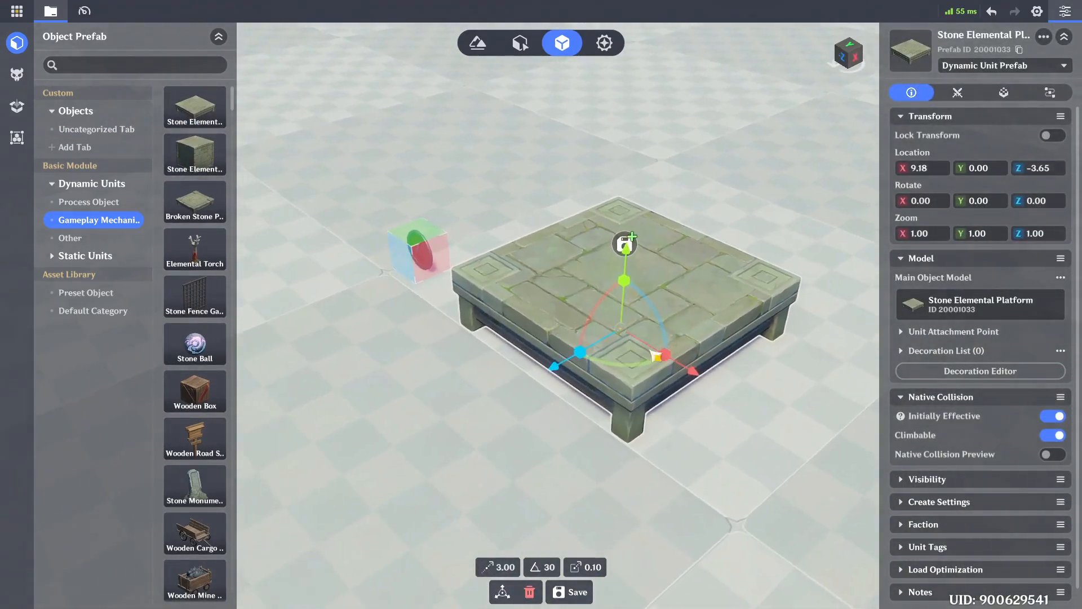
click(975, 377)
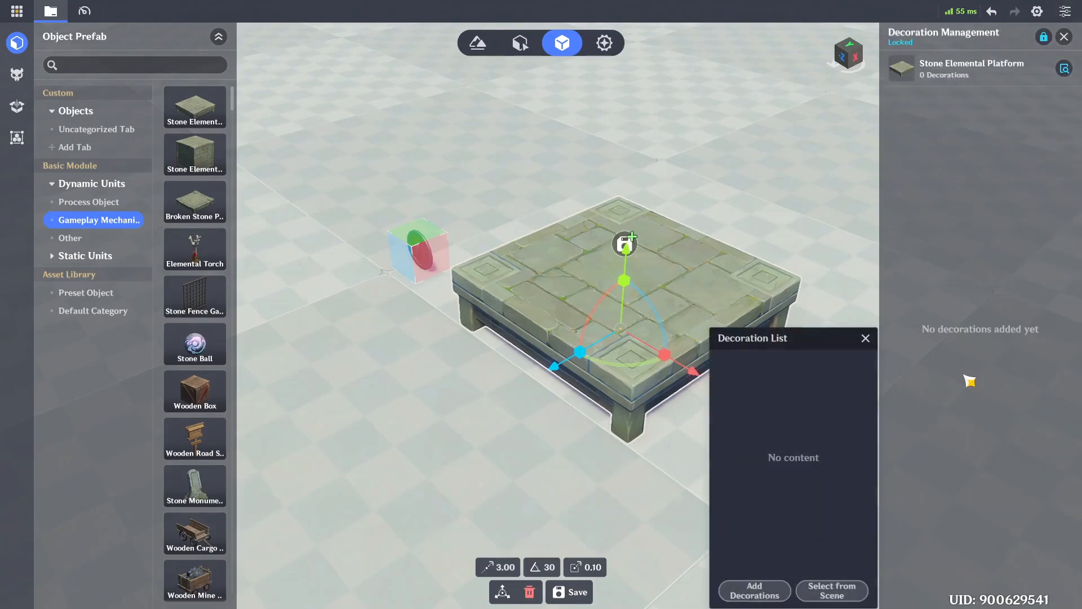
Step: Add a decoration to the Stone Elemental Platform and assign it the Wooden Road Sign model from the Gameplay Mechanism assets
click(781, 590)
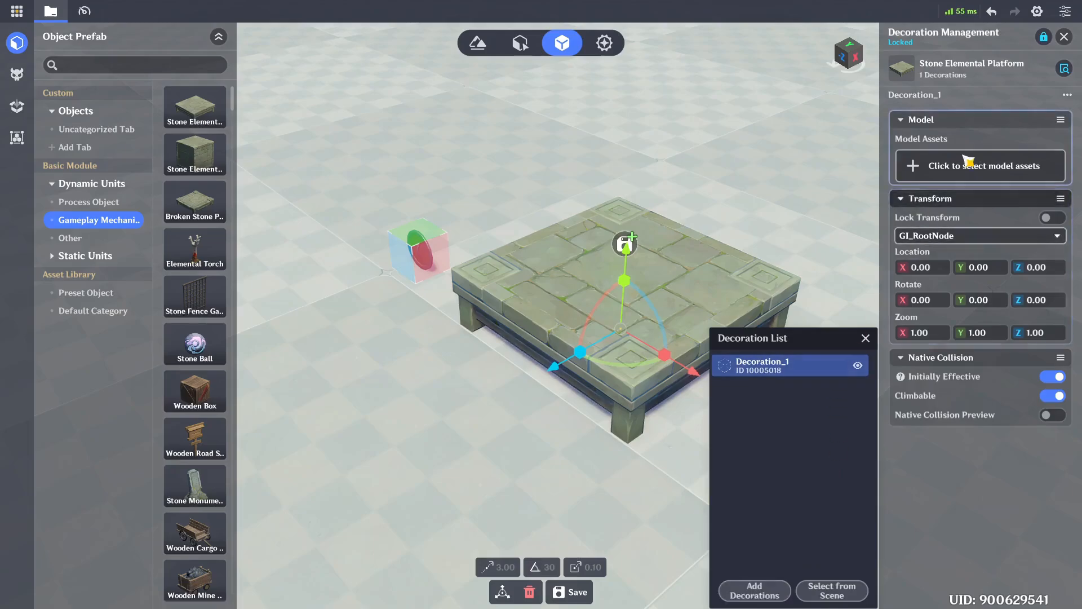
click(990, 162)
click(777, 365)
text(road sig)
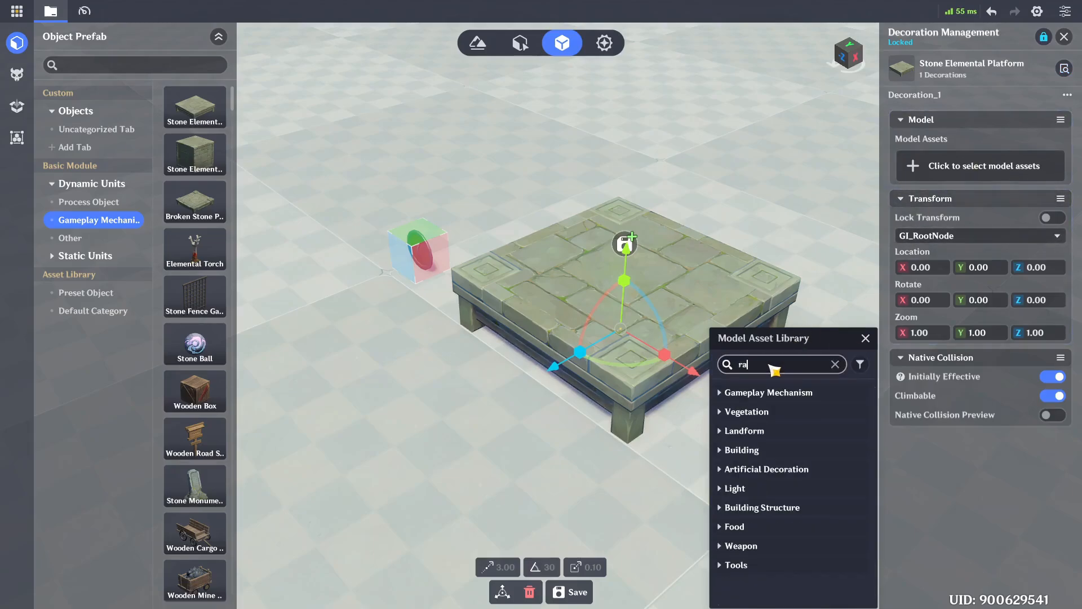
text(n)
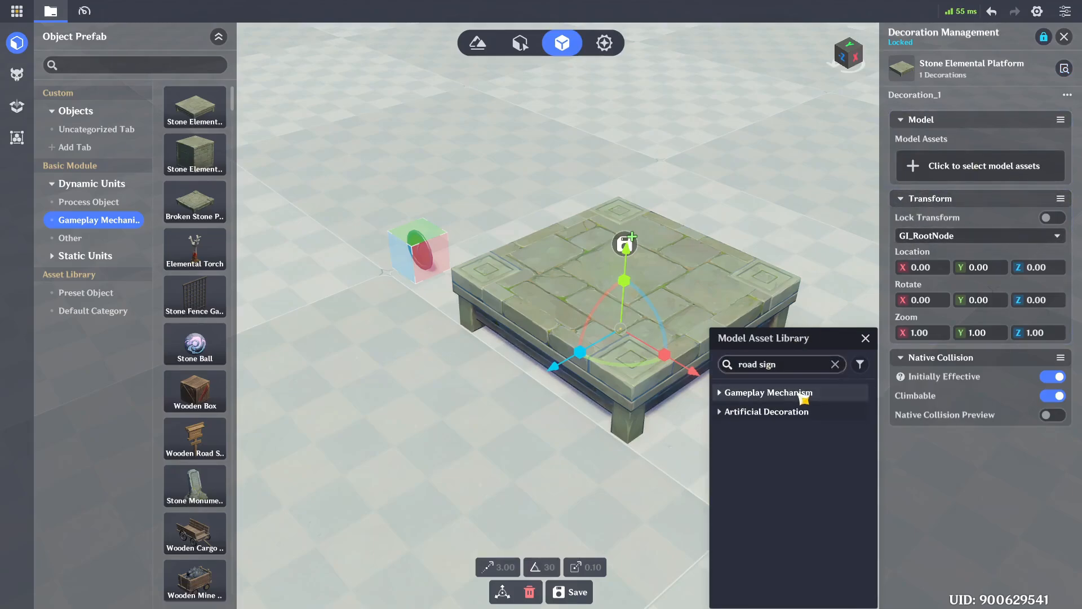
click(797, 392)
click(789, 412)
Step: Set the road sign decoration's Y location to 1.50, disable its initially effective native collision, and leave the decoration editing
click(979, 267)
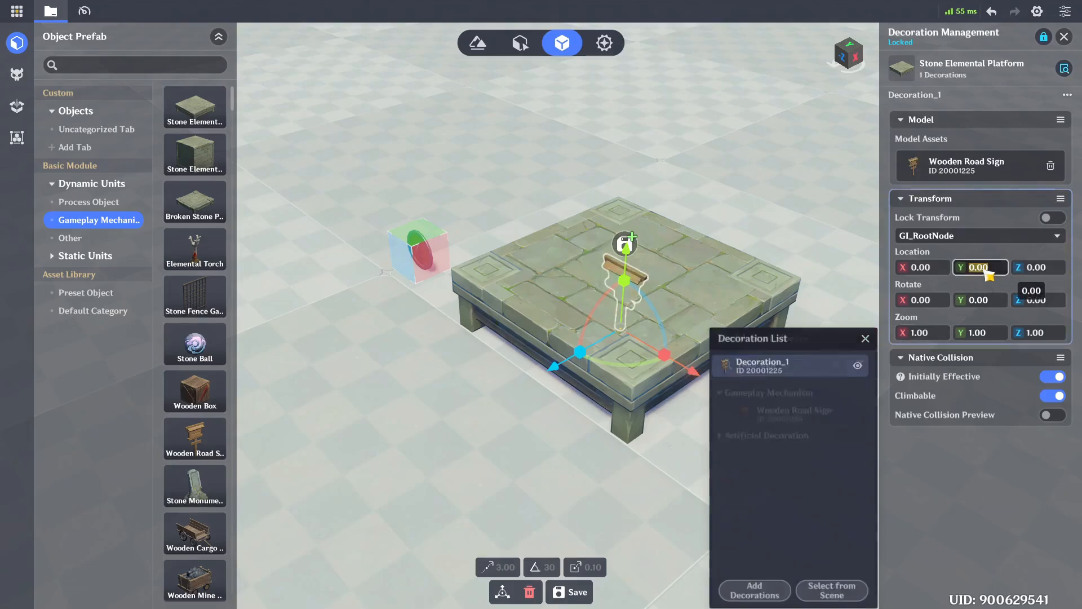
text(2)
key(Return)
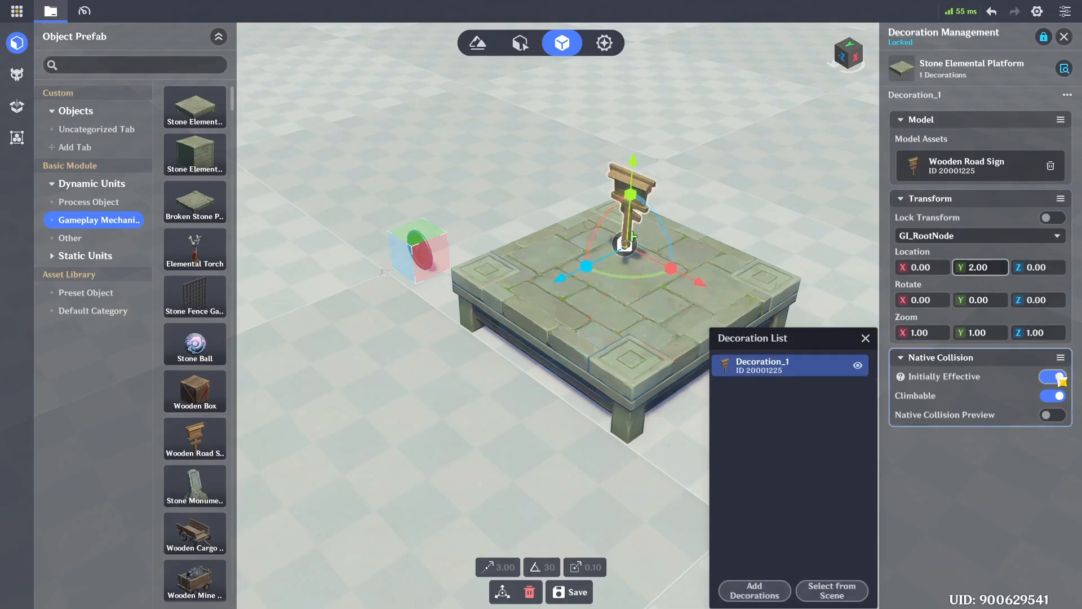
click(1051, 377)
click(981, 269)
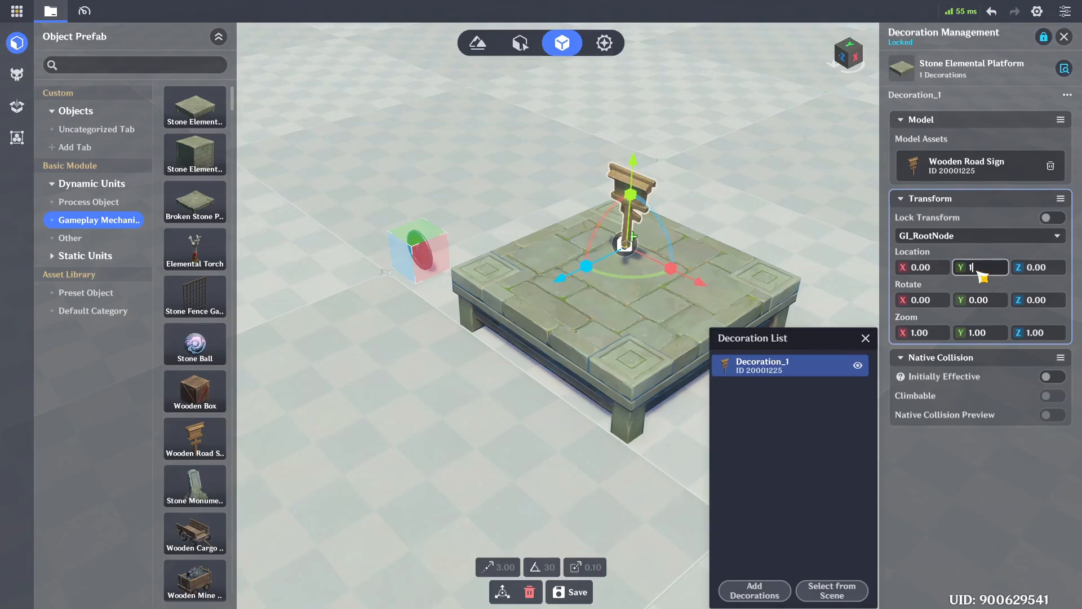
text(1.5)
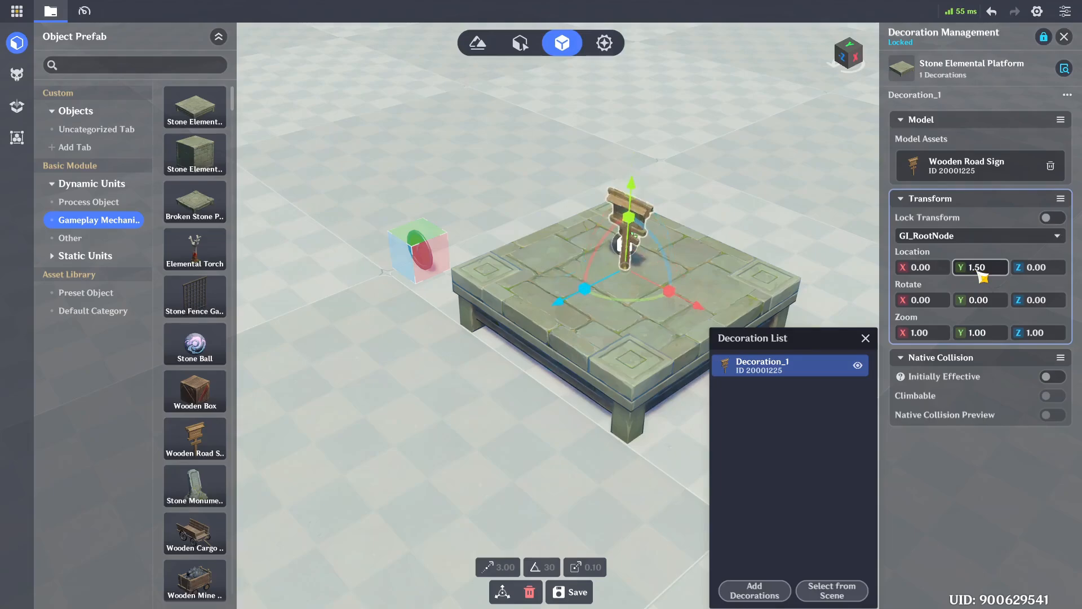
click(988, 454)
click(866, 338)
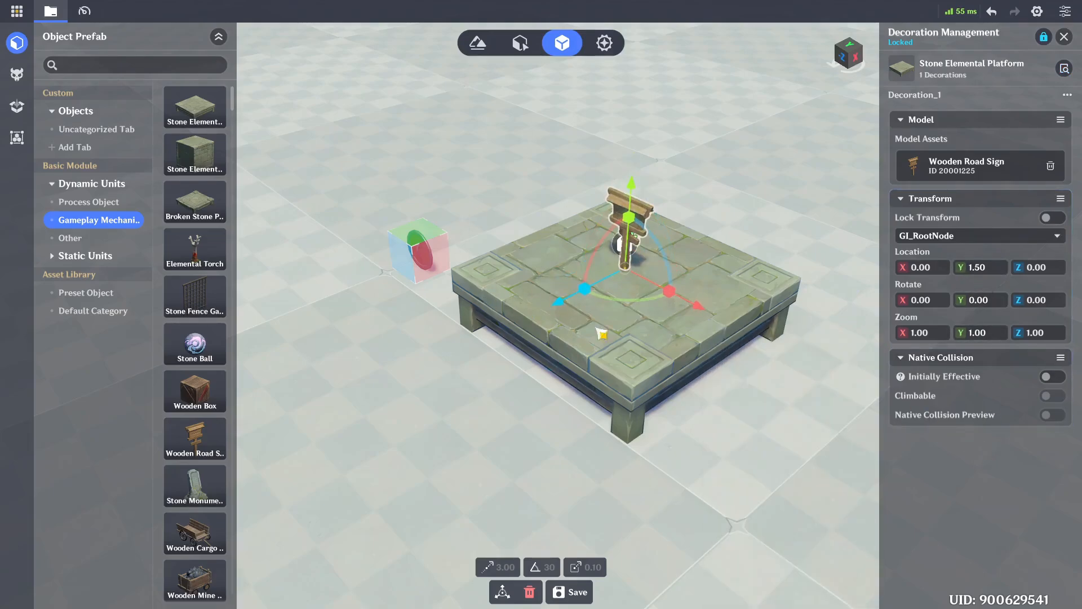
click(1064, 37)
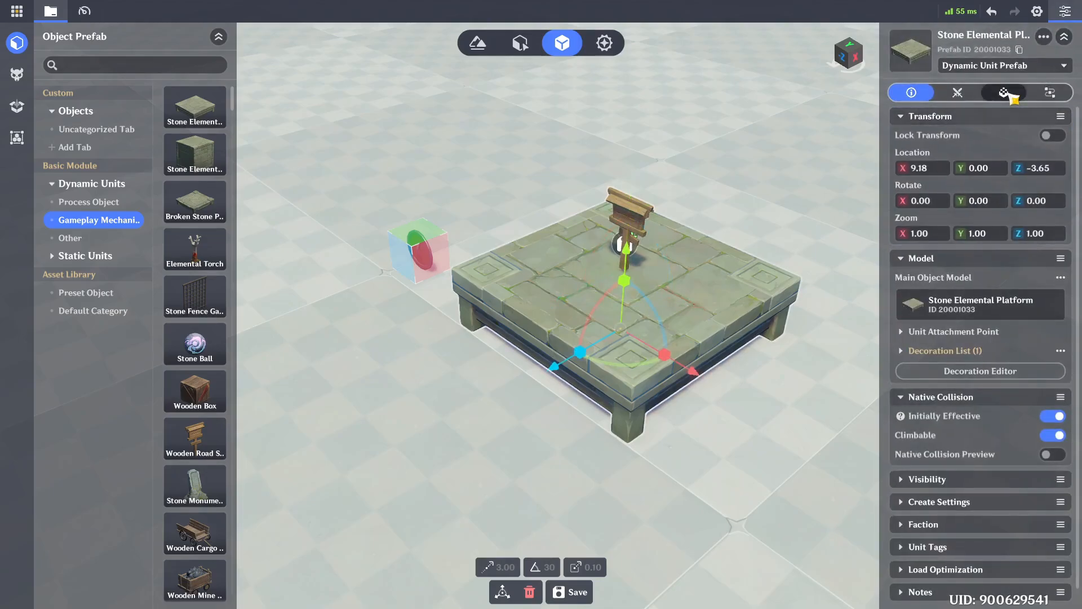
Step: Add a Tab common component to the platform and name its first tab Finish Level
click(1005, 93)
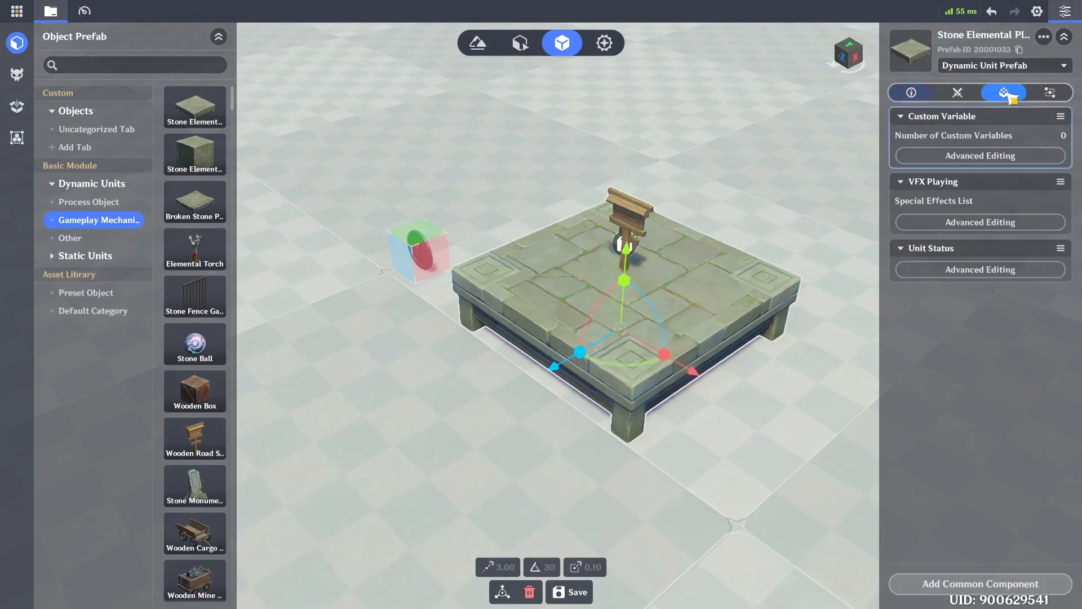
click(989, 586)
click(781, 406)
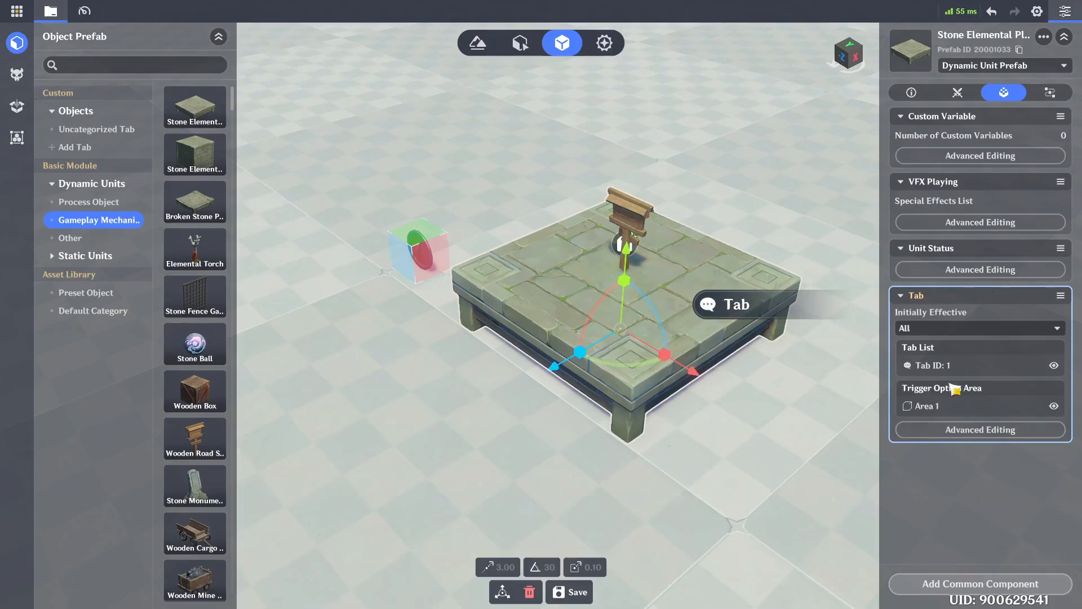
click(1001, 431)
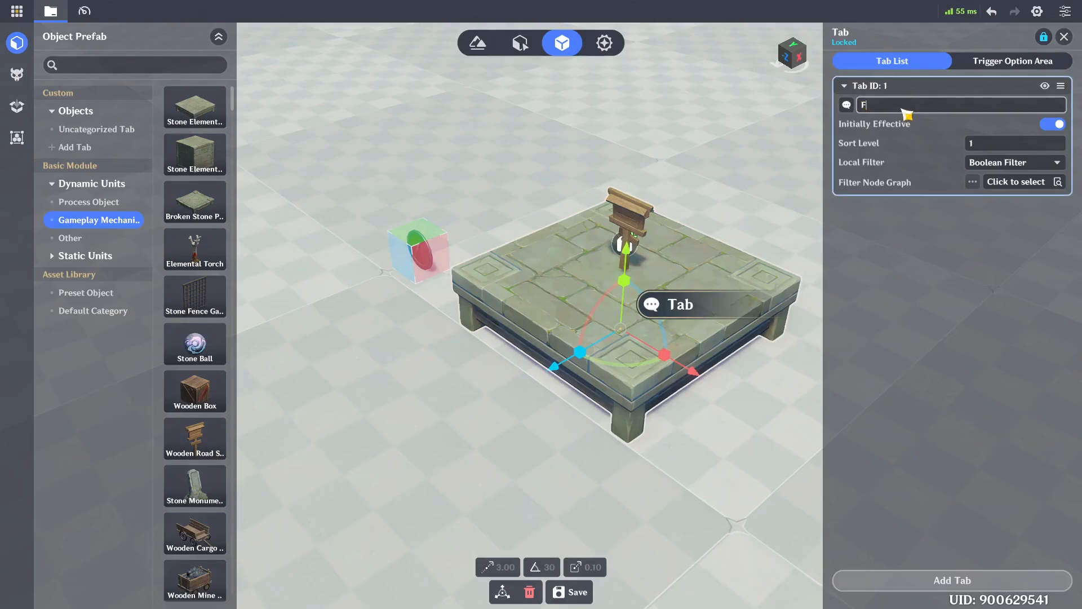
key(Return)
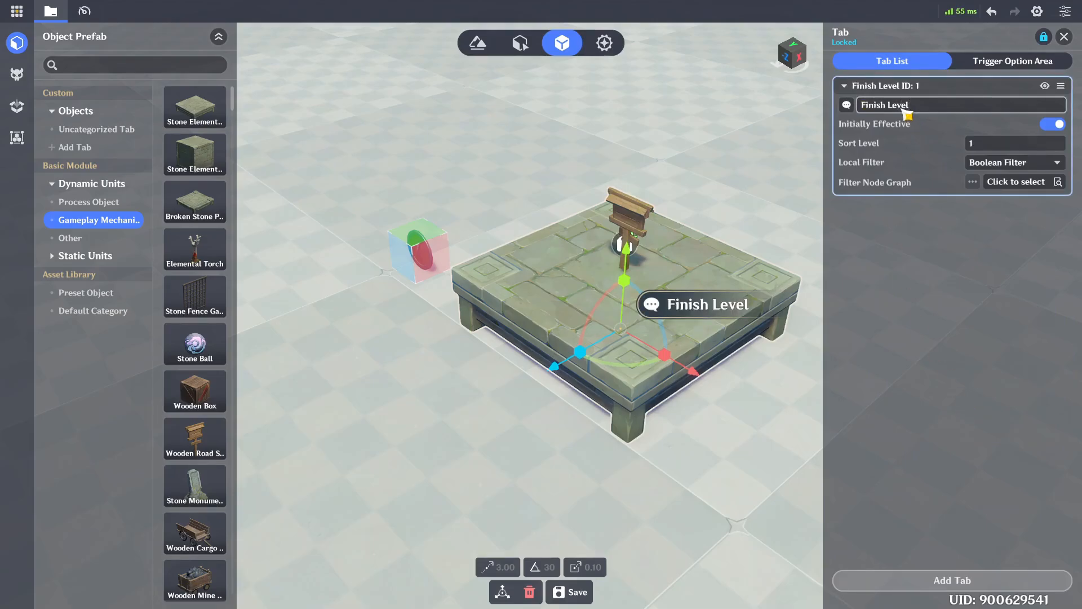
Step: Set the tab's trigger option area to a zoom multiplier of 2 on X, Y and Z and a center Y of 2
click(1009, 62)
click(928, 162)
text(2)
click(984, 163)
text(2)
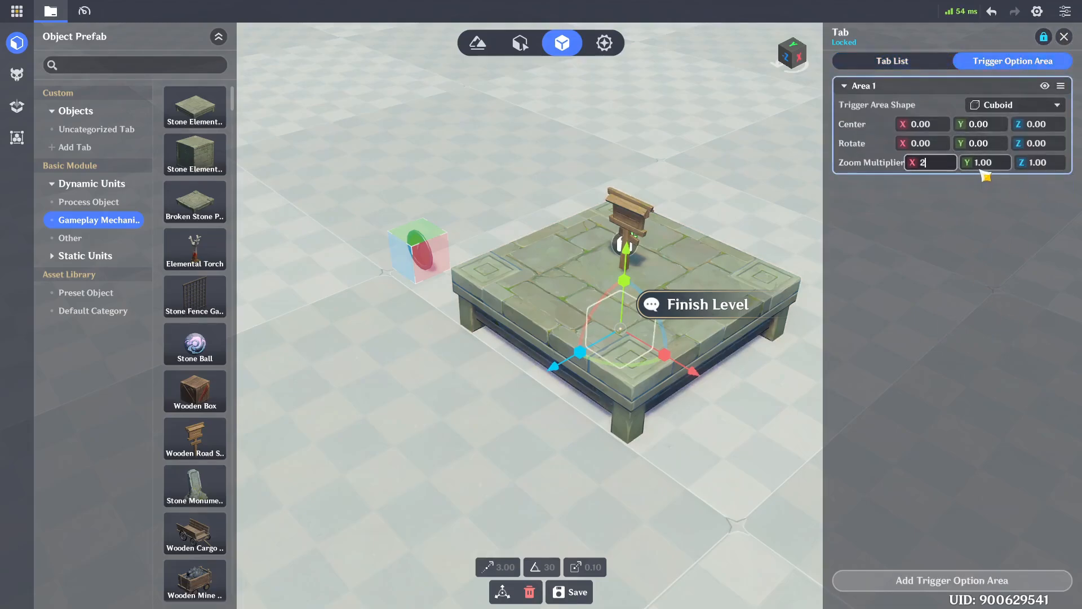
click(1032, 163)
text(2)
key(Return)
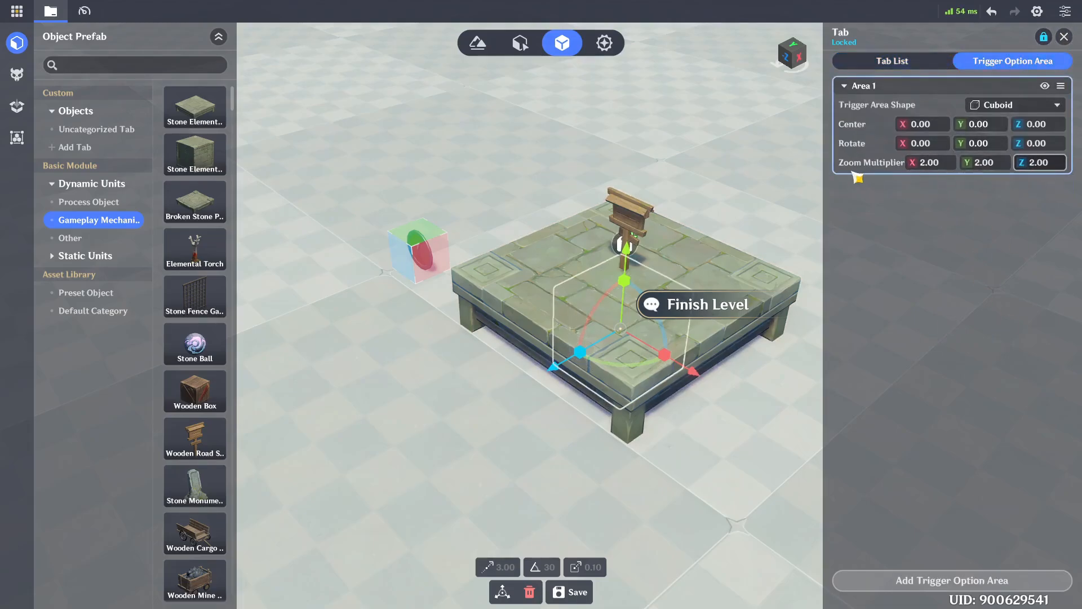
click(981, 124)
text(2)
key(Return)
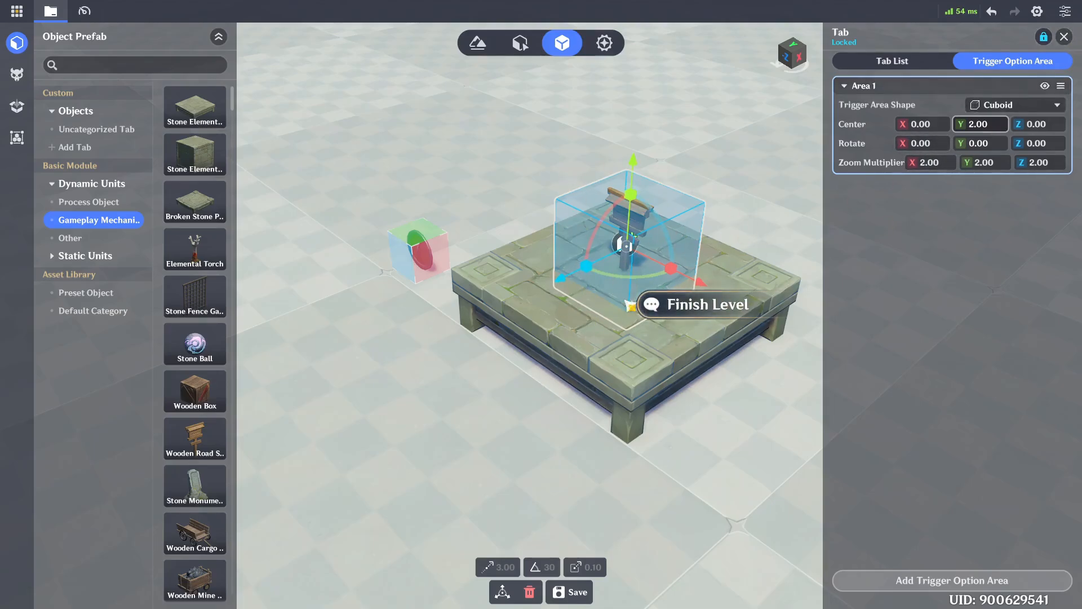
click(1063, 37)
Step: Save the platform as a new prefab named FinishPlatform under Uncategorized Tab
click(571, 601)
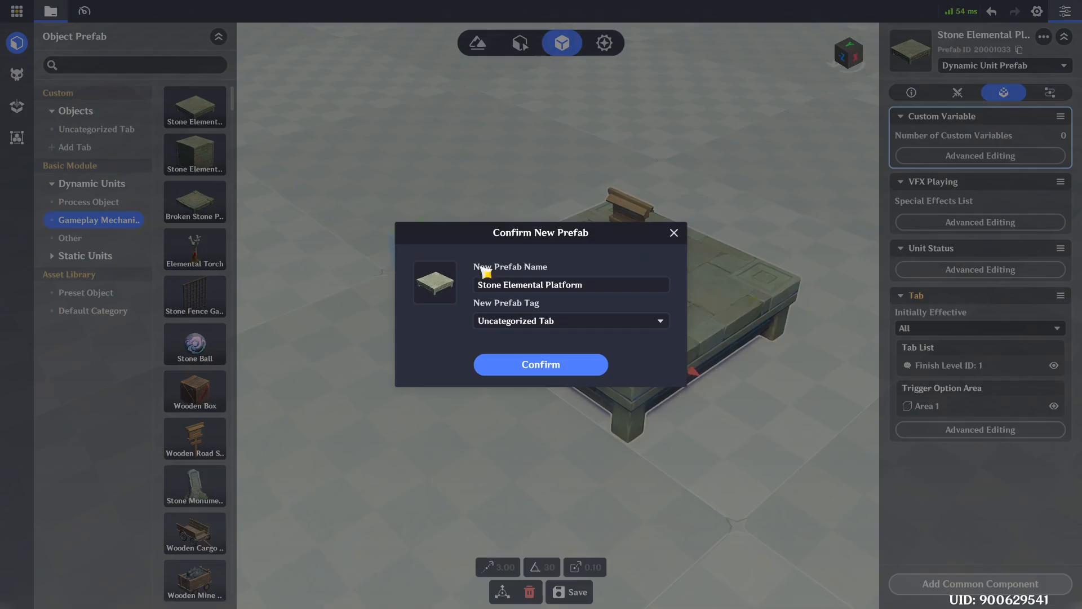
click(533, 287)
text(FinishPlatform)
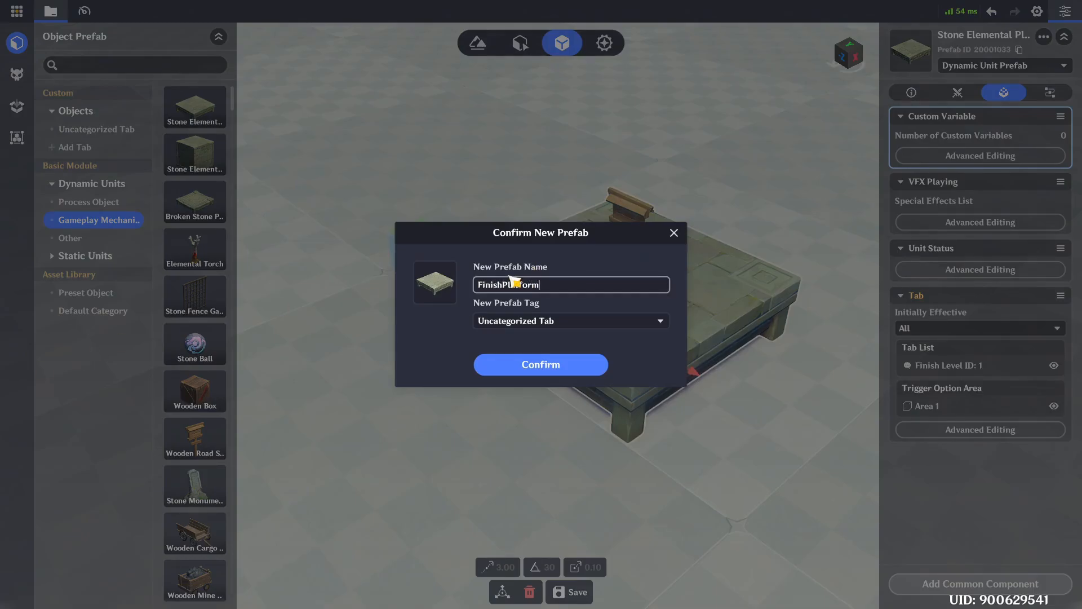
click(558, 366)
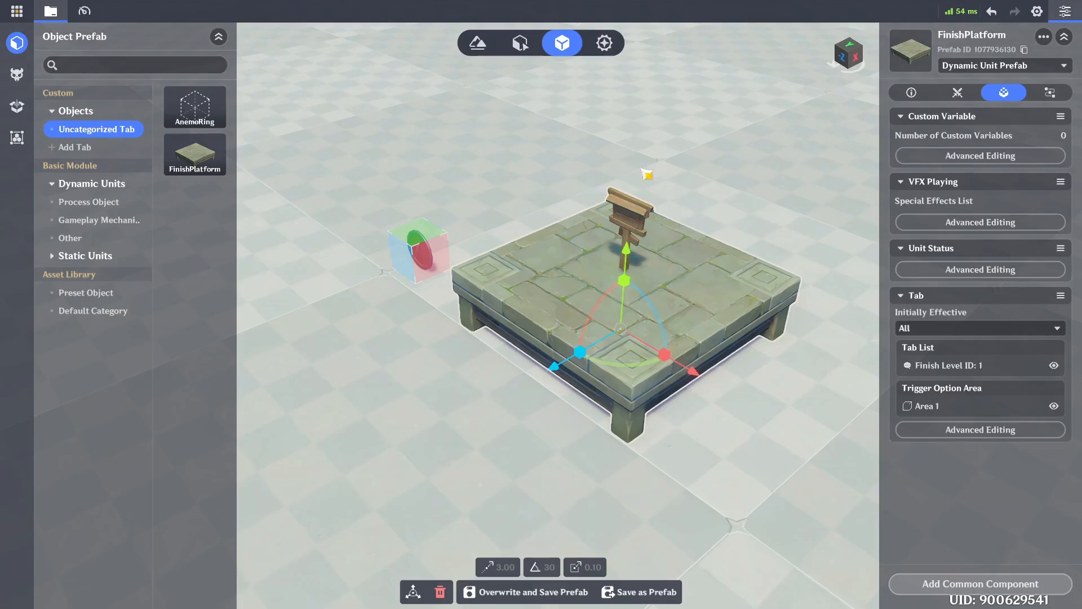
Step: View FinishPlatform's node graph section and switch to the Miliastra Sandbox with its Server Node Graph Resource Explorer
click(1050, 93)
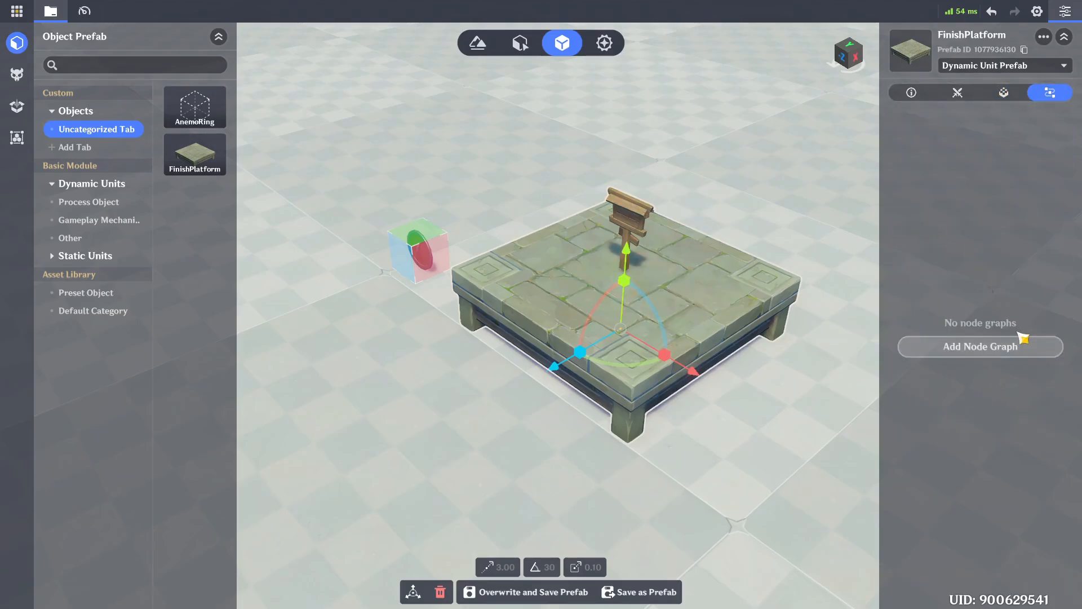
click(17, 11)
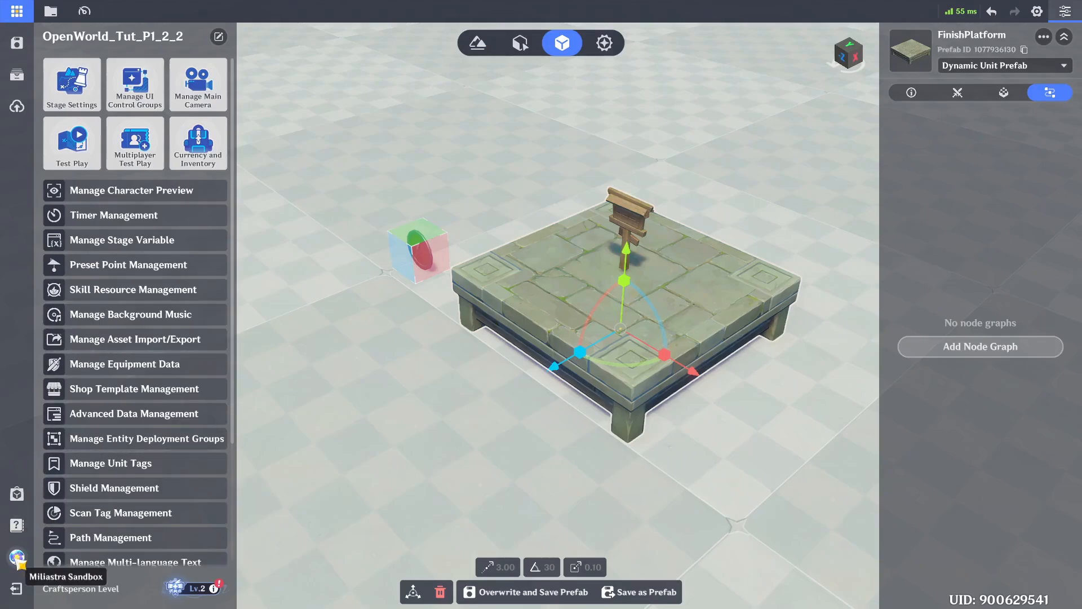
click(18, 559)
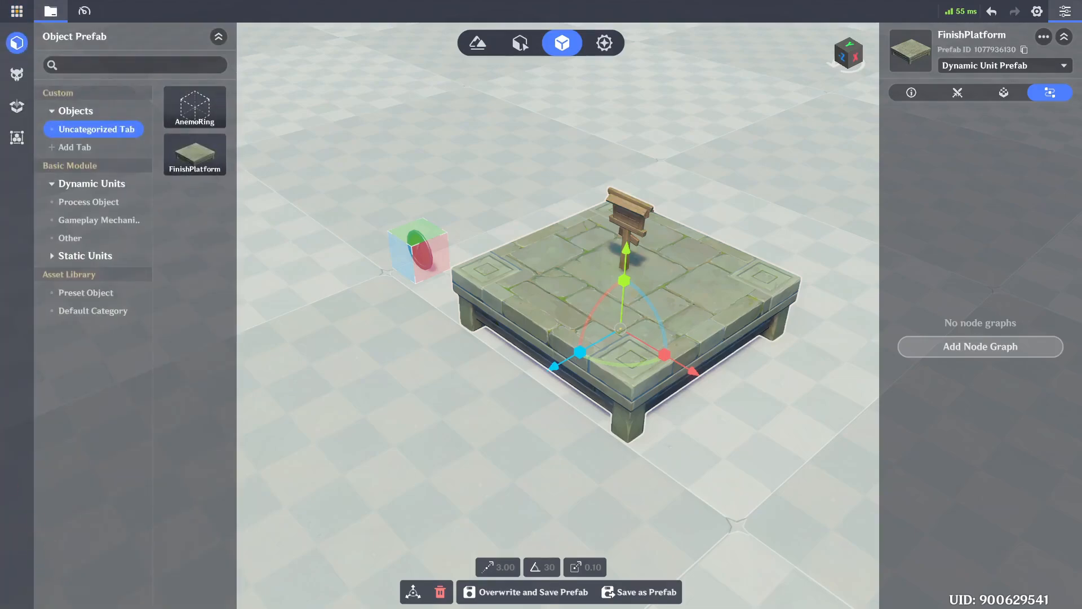
drag(0, 281, 481, 1)
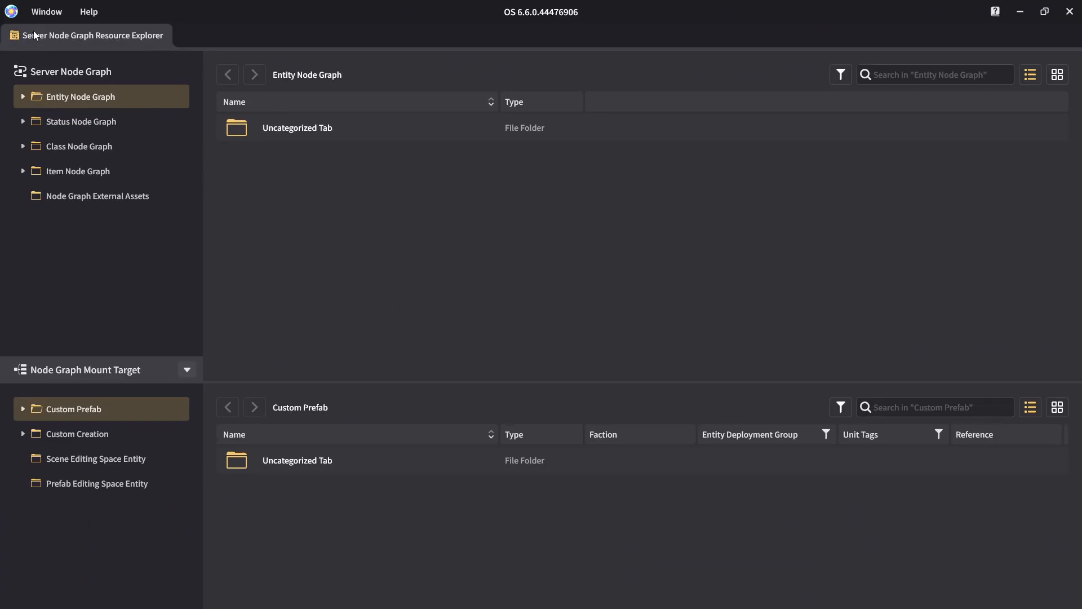
click(47, 11)
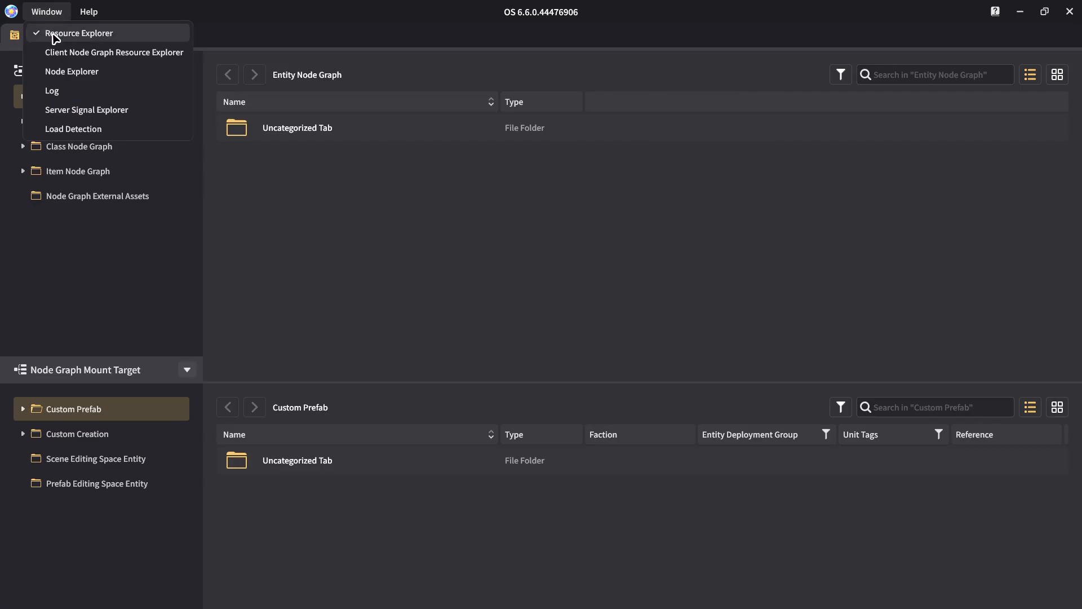
click(334, 231)
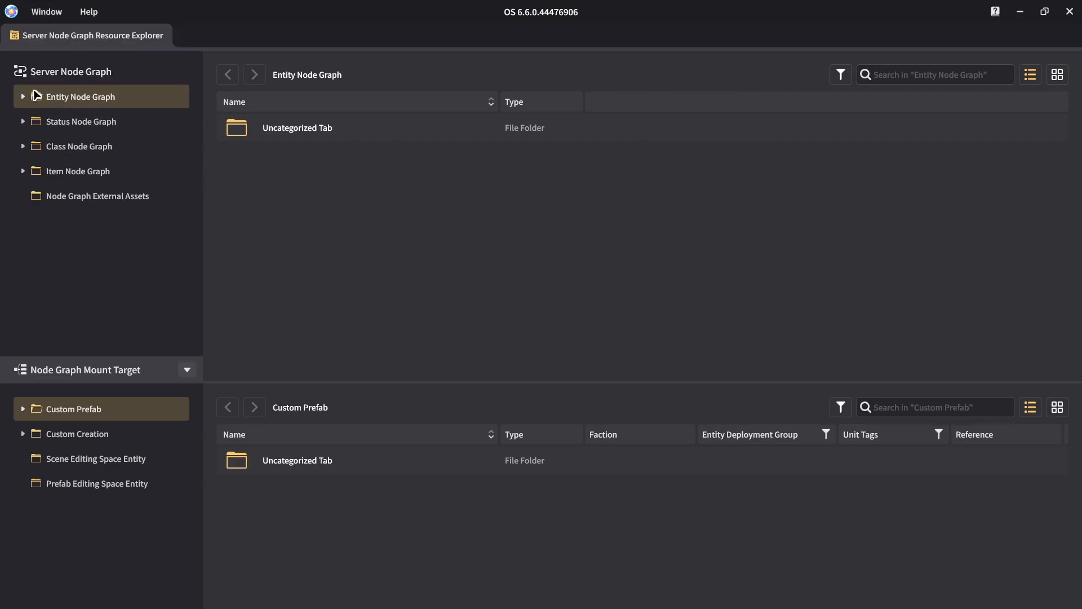
Step: Create an entity node graph in the Uncategorized Tab folder and name it FinishLevel
double_click(292, 138)
right_click(330, 167)
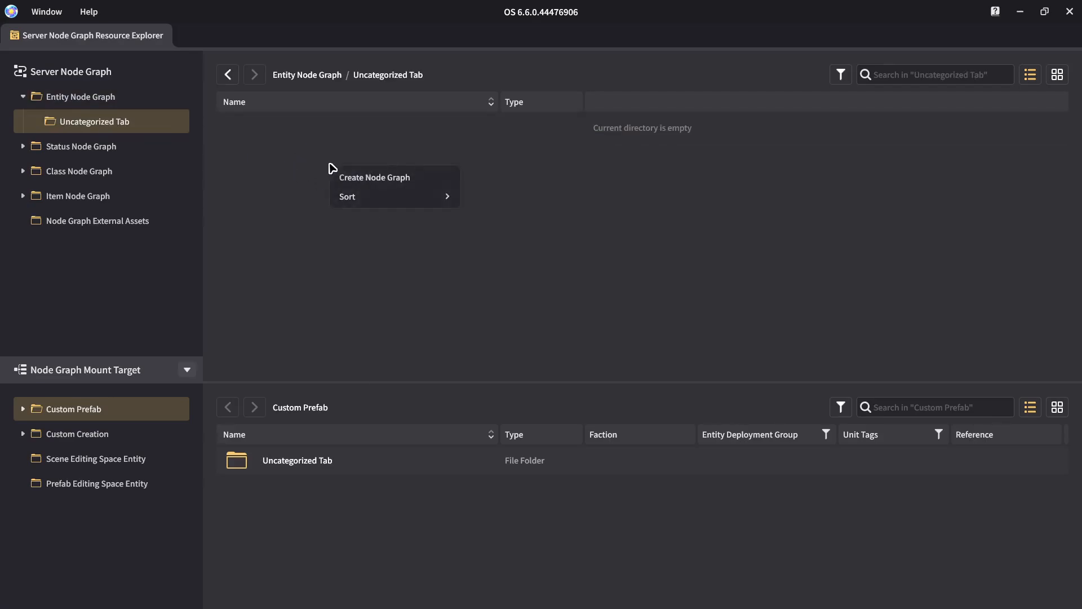
click(373, 178)
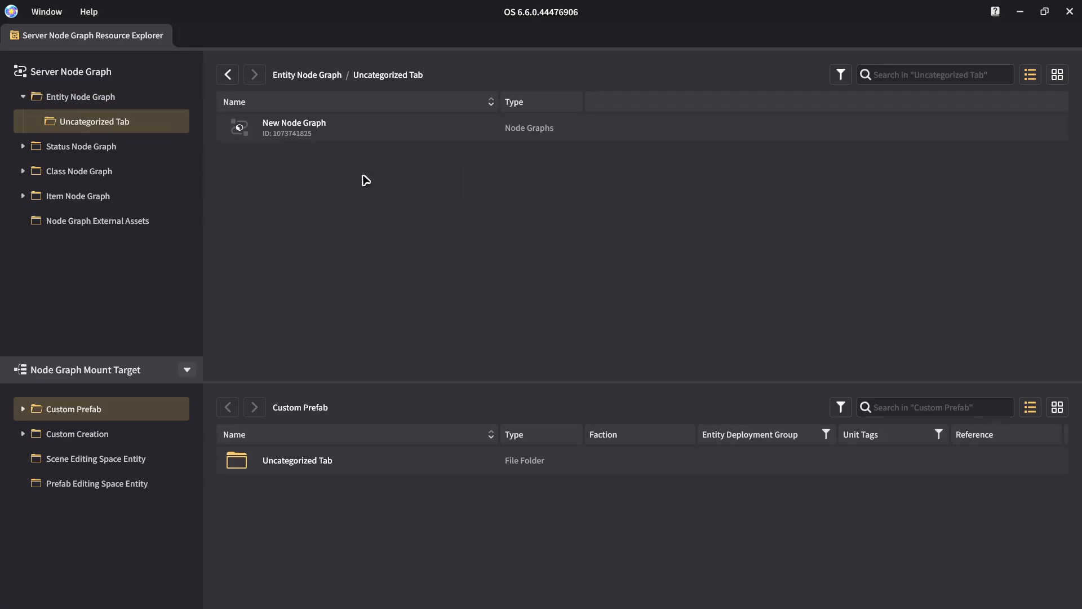
right_click(321, 134)
click(347, 157)
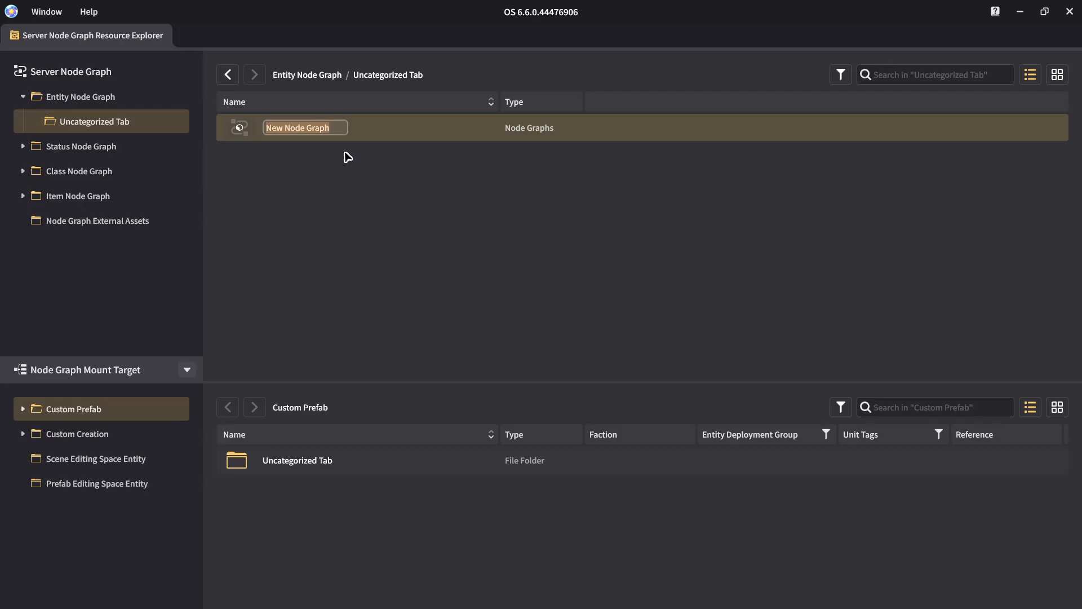
text(Finish)
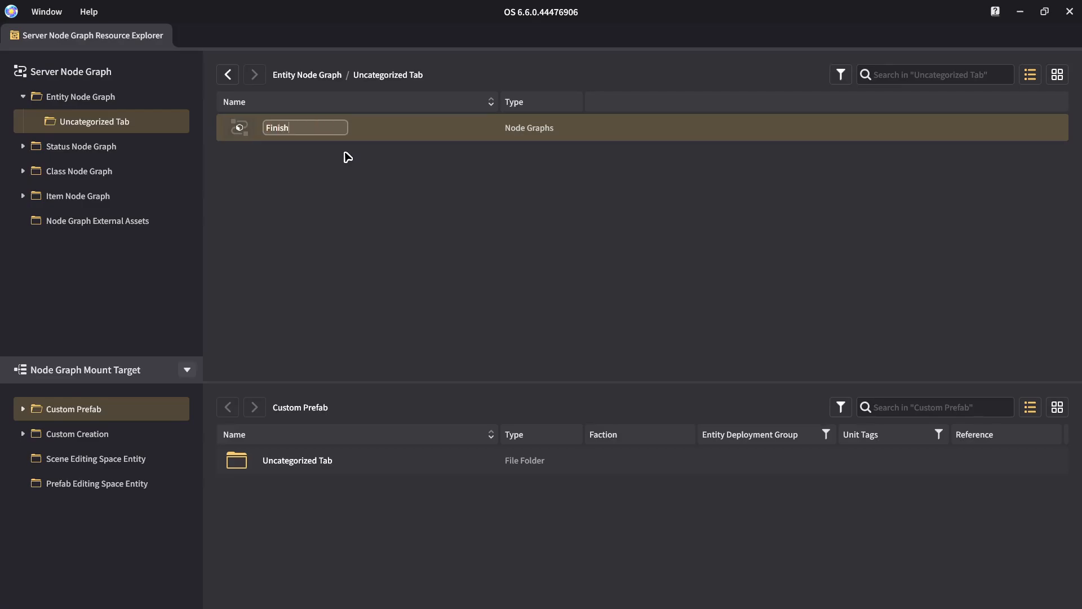
text(Level)
key(Return)
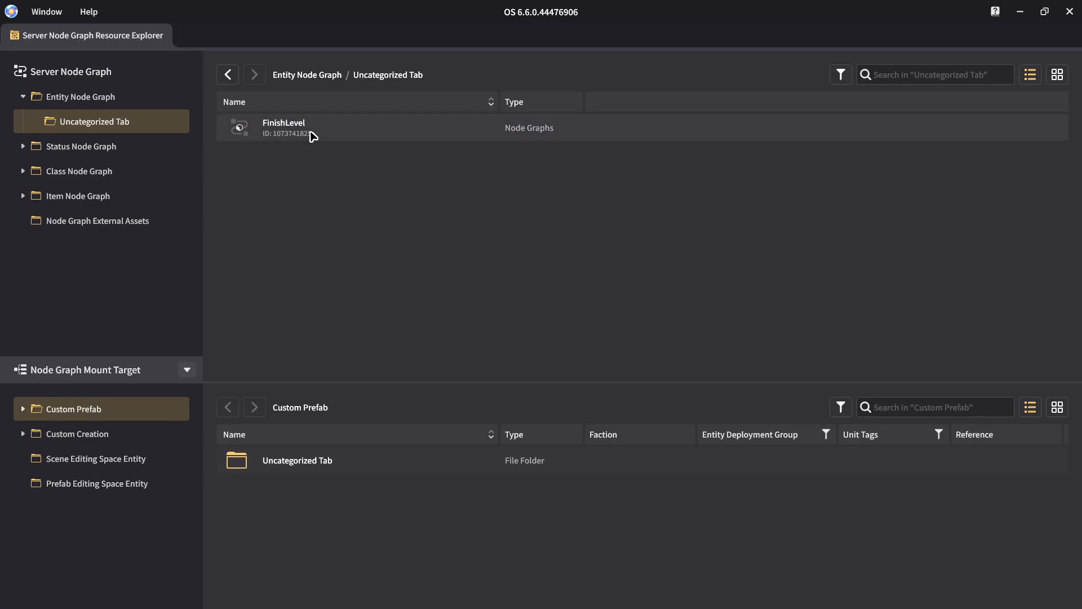
Step: Open the FinishLevel graph and add a When Tab Is Selected event node from the Tab category
double_click(314, 137)
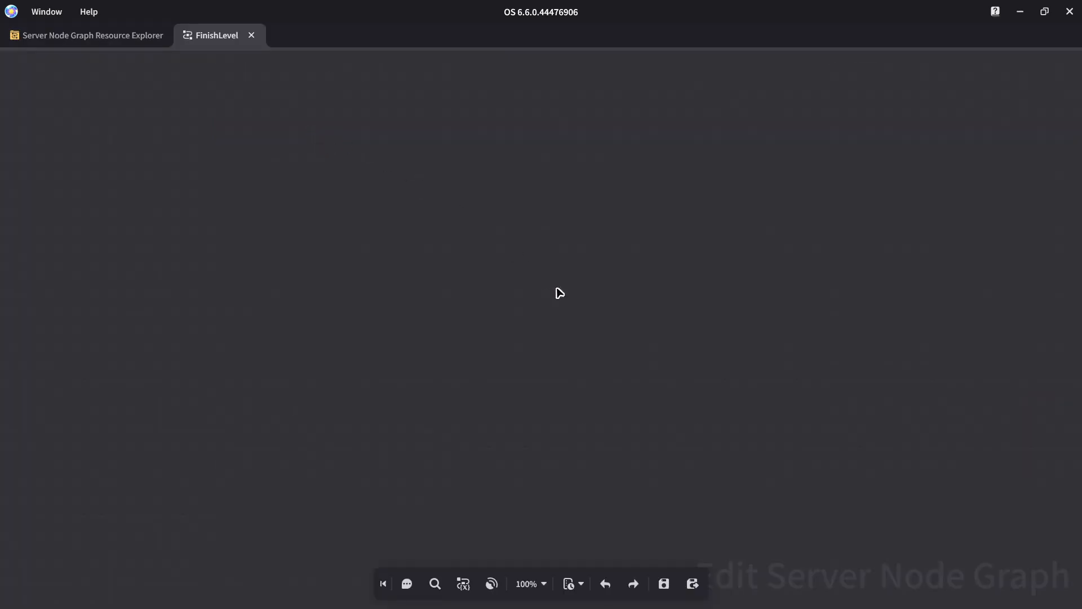
right_click(497, 277)
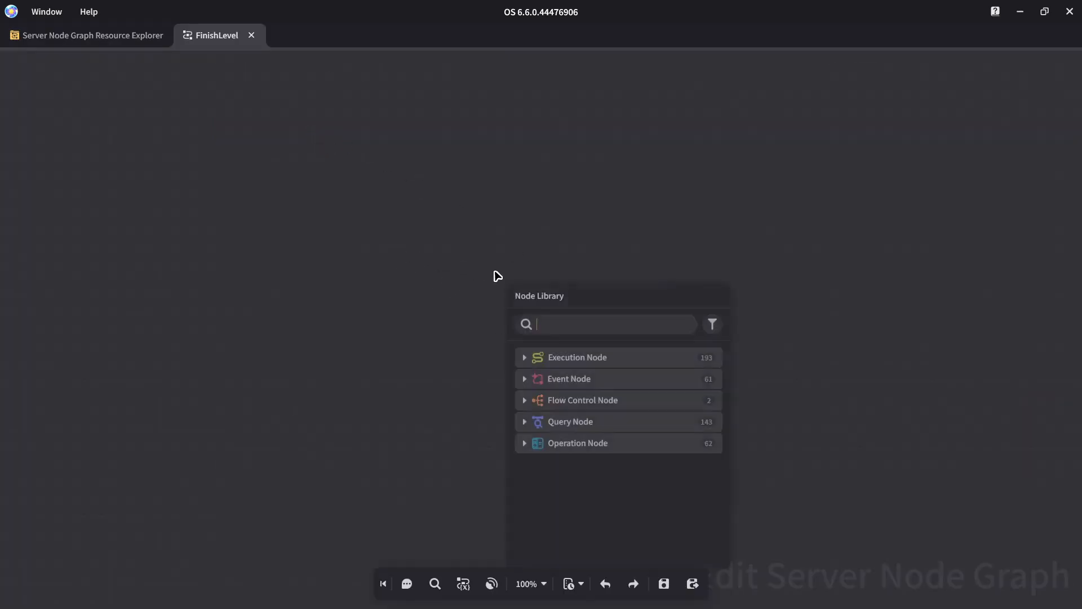
click(566, 380)
scroll(607, 415, down, 6)
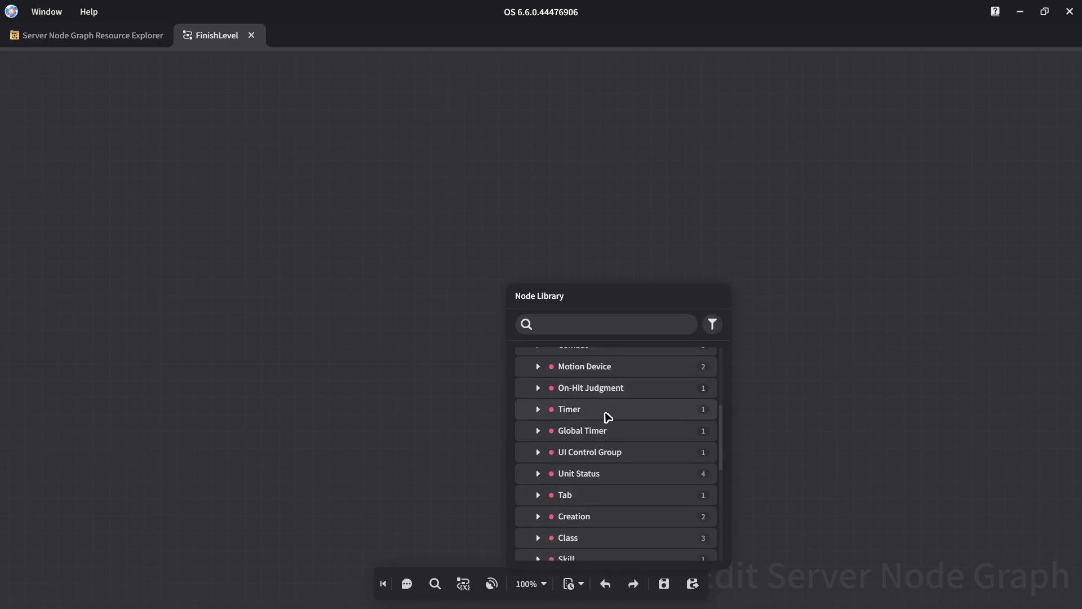
click(547, 499)
scroll(637, 503, down, 1)
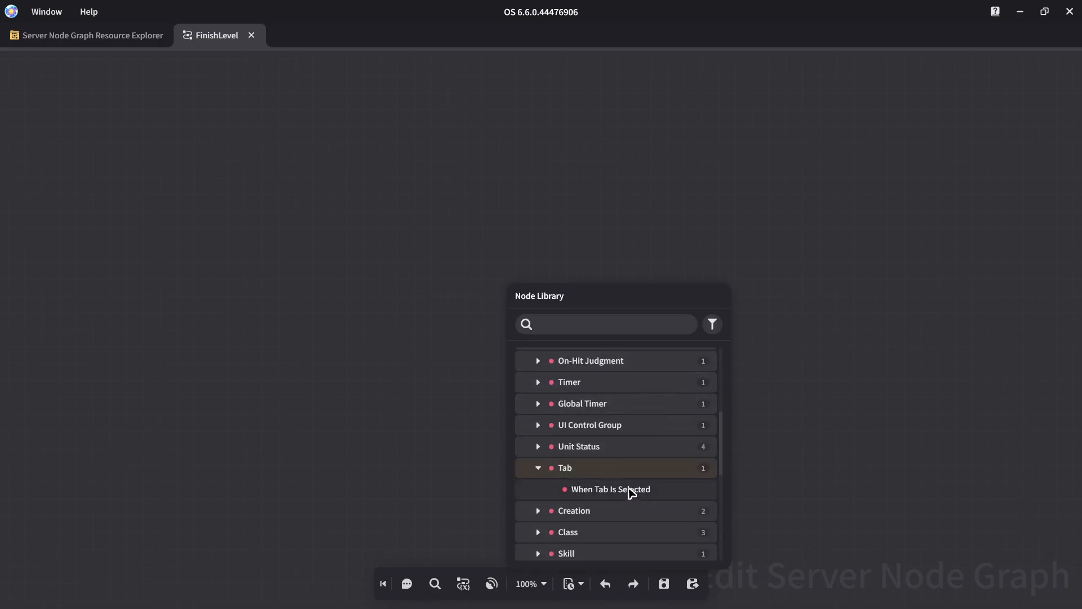
click(632, 492)
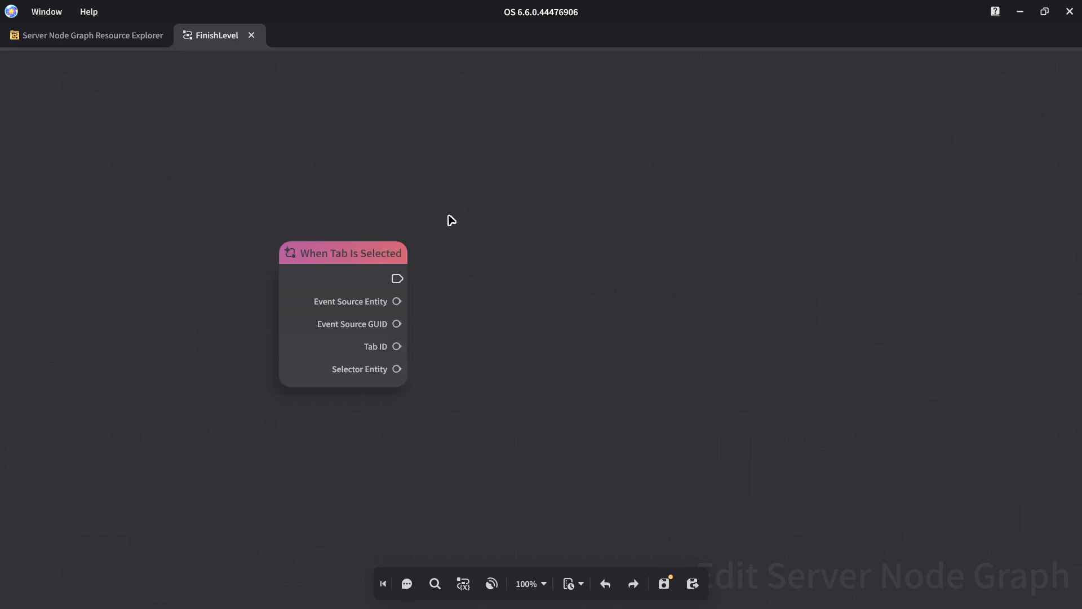
Step: Add a Get Player Entity to Which the Character Belongs node and feed its Character Entity from the event's Selector Entity
right_click(514, 373)
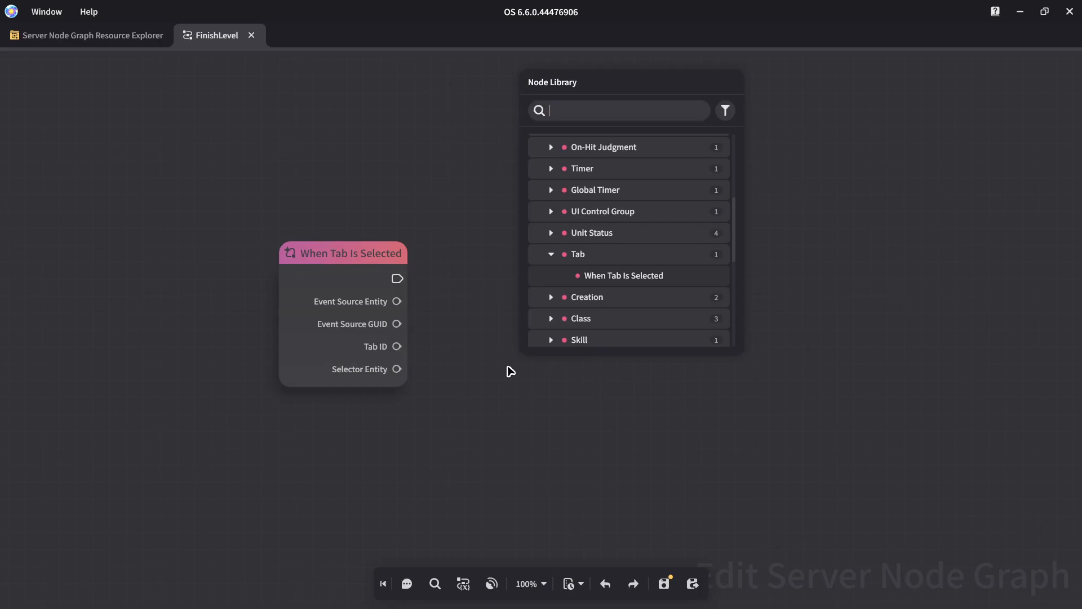
text(get)
key(BackSpace)
key(BackSpace)
text(get)
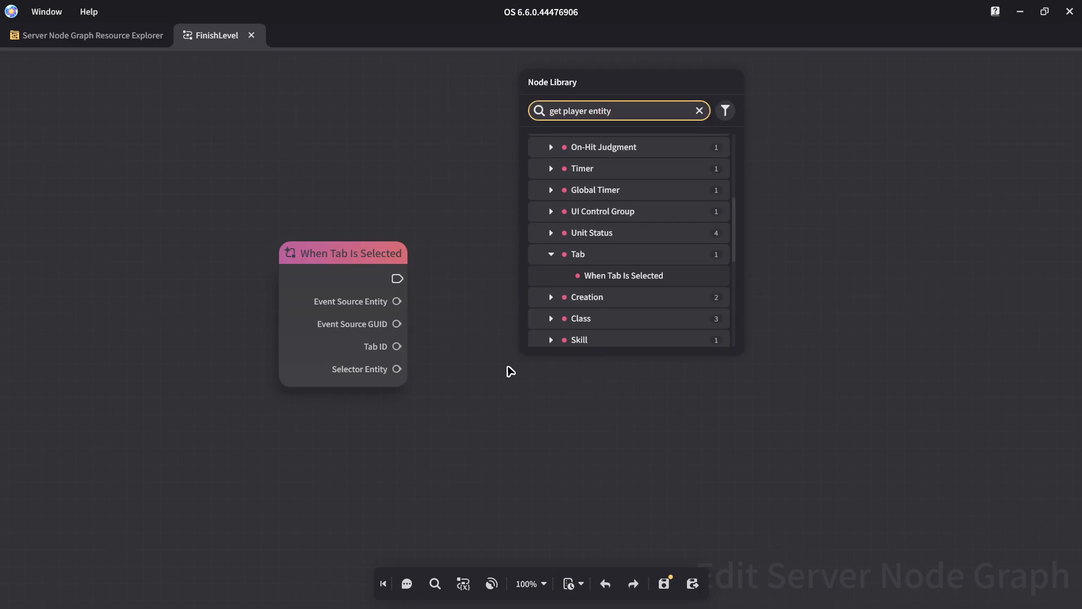
drag(676, 257, 580, 387)
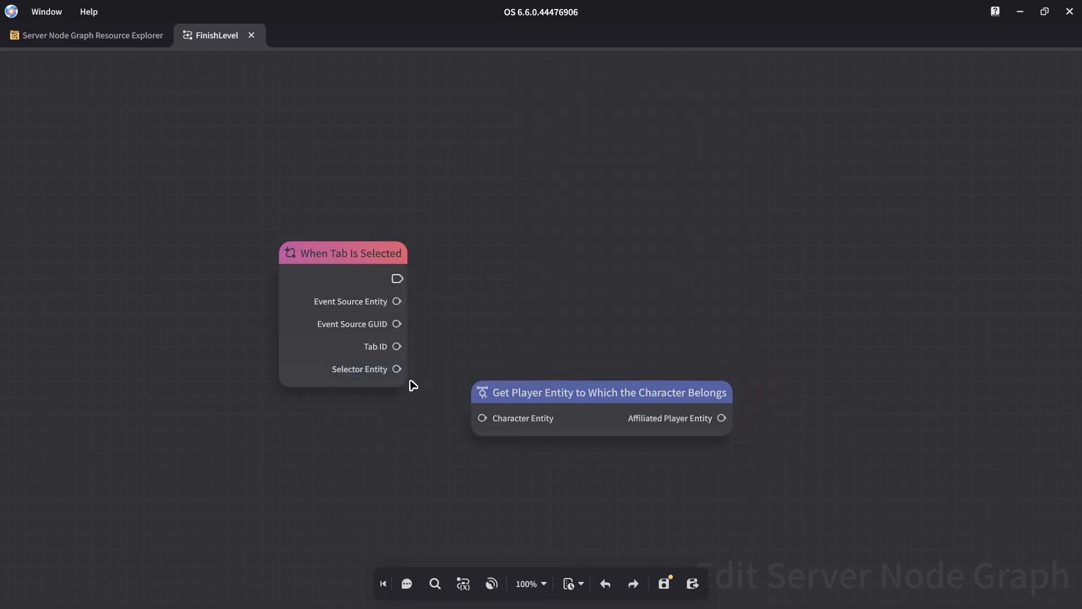
drag(396, 369, 483, 418)
drag(546, 396, 492, 415)
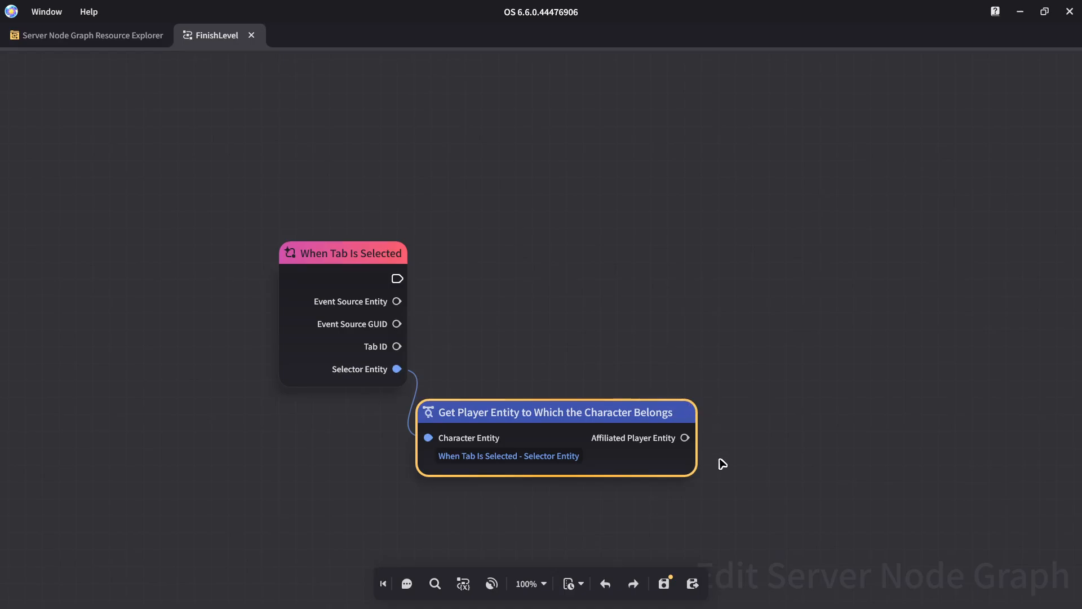
Step: Add a Set Player Settlement Success Status node to the right of the existing nodes
right_click(781, 319)
text(set player settlement)
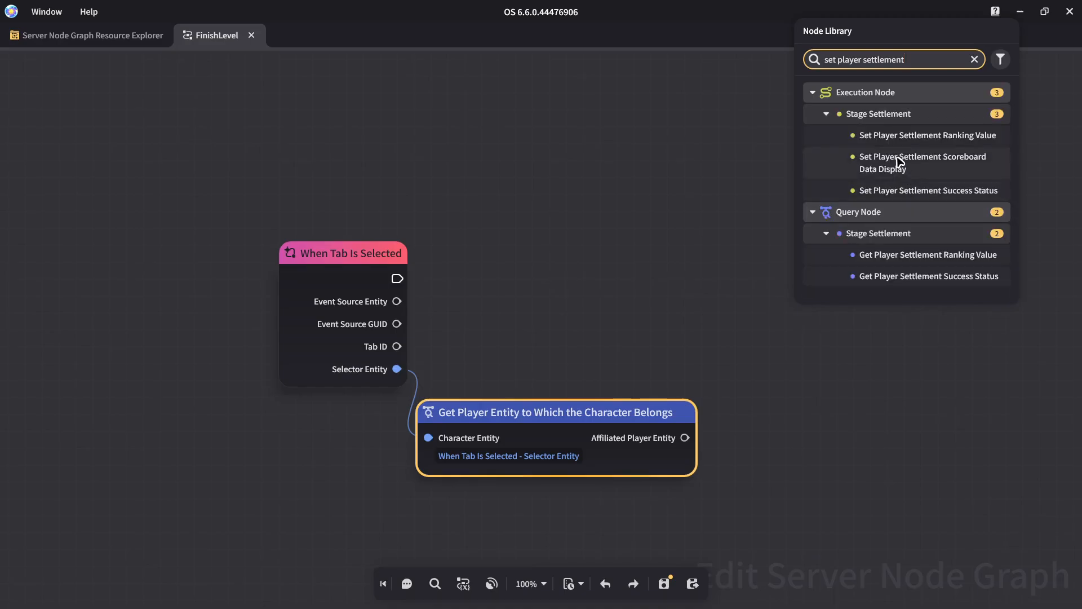
click(922, 195)
drag(851, 321, 787, 249)
click(773, 342)
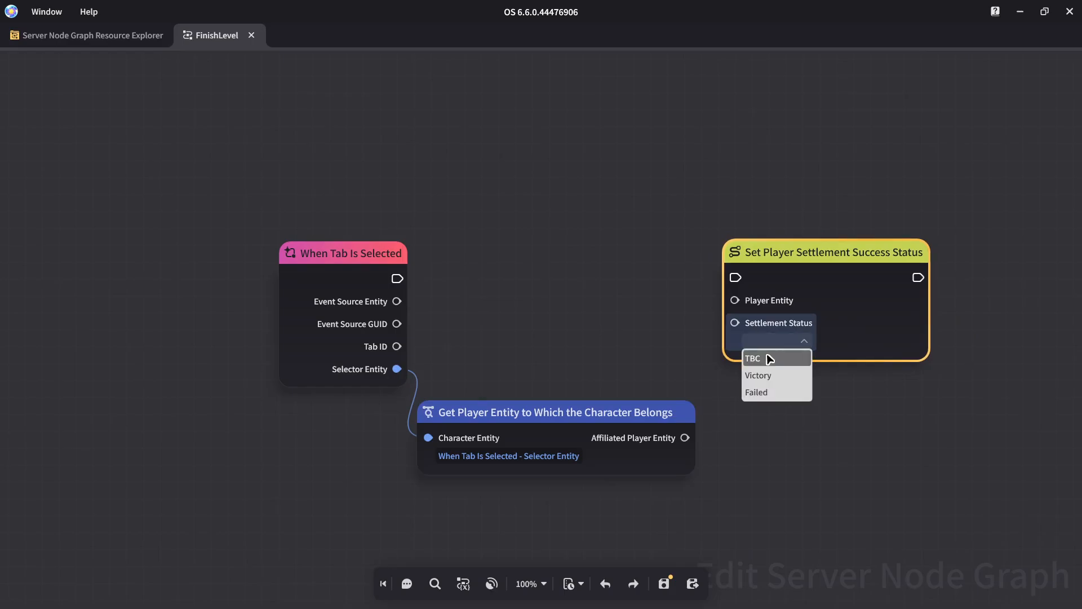
click(521, 300)
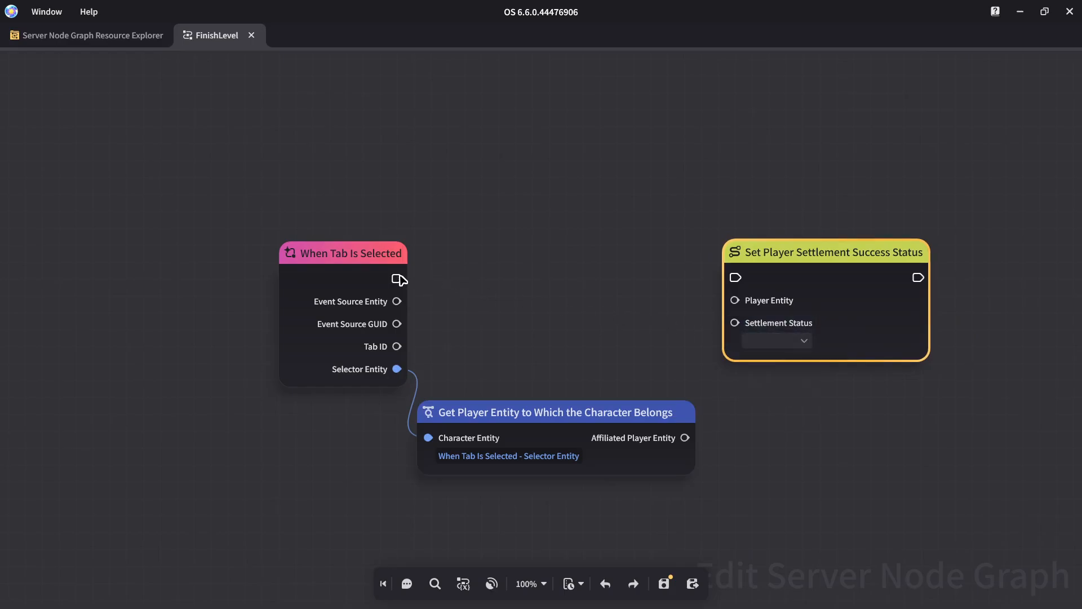
Step: Connect the event's execution output to the settlement status node and link Affiliated Player Entity to its Player Entity input
drag(400, 281, 735, 278)
click(778, 340)
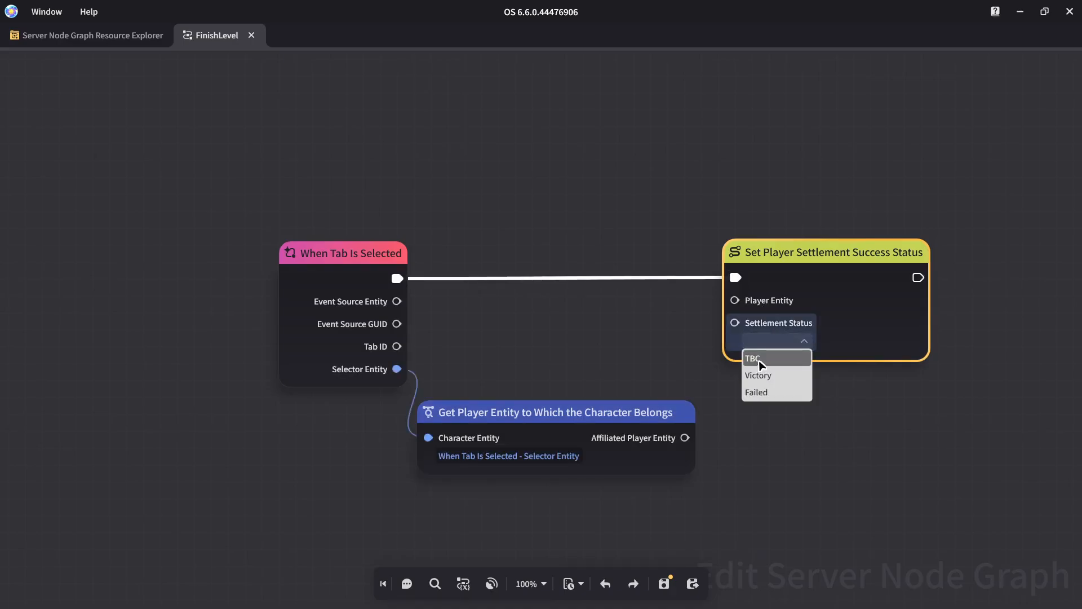
click(759, 360)
drag(684, 437, 735, 301)
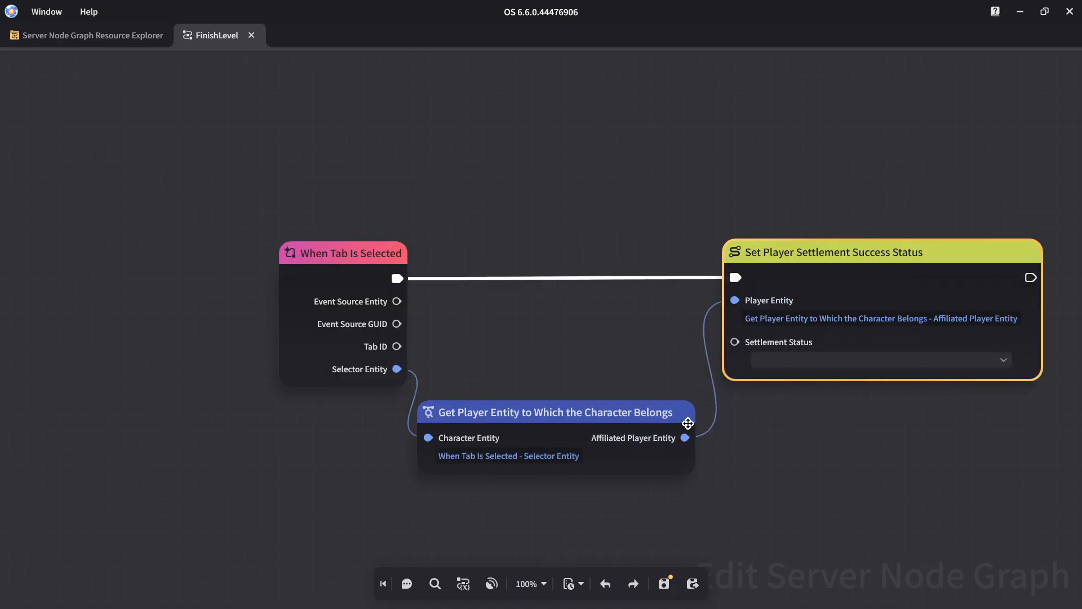
Step: Set the Settlement Status of the Set Player Settlement Success Status node to Victory
click(817, 364)
click(818, 410)
click(803, 363)
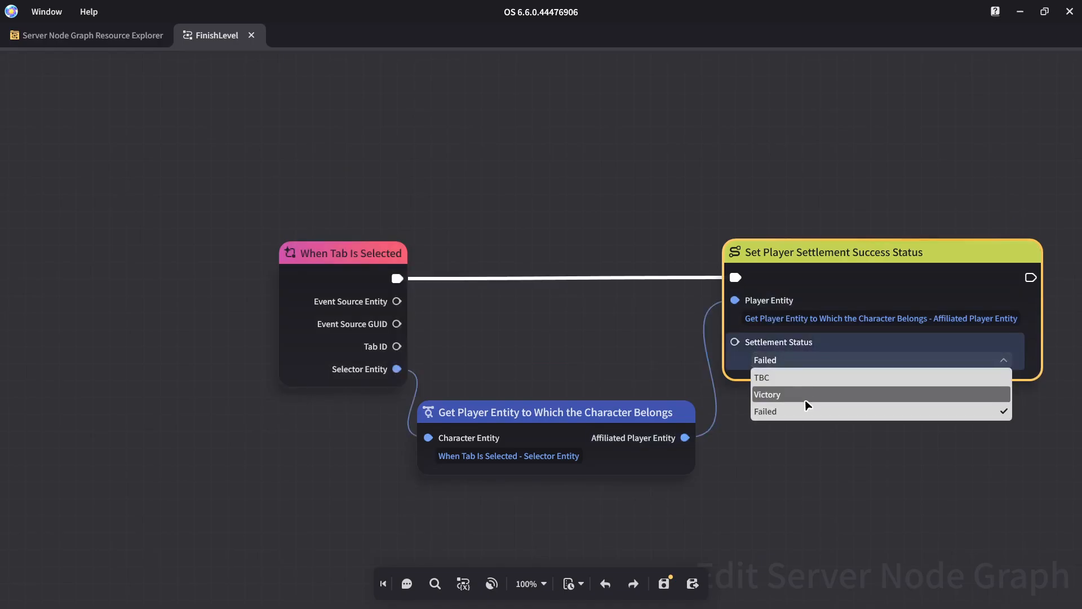
click(806, 401)
Step: Add a Settle Stage node, connect it after the settlement status node, and save the FinishLevel graph
middle_drag(851, 427, 501, 405)
click(724, 378)
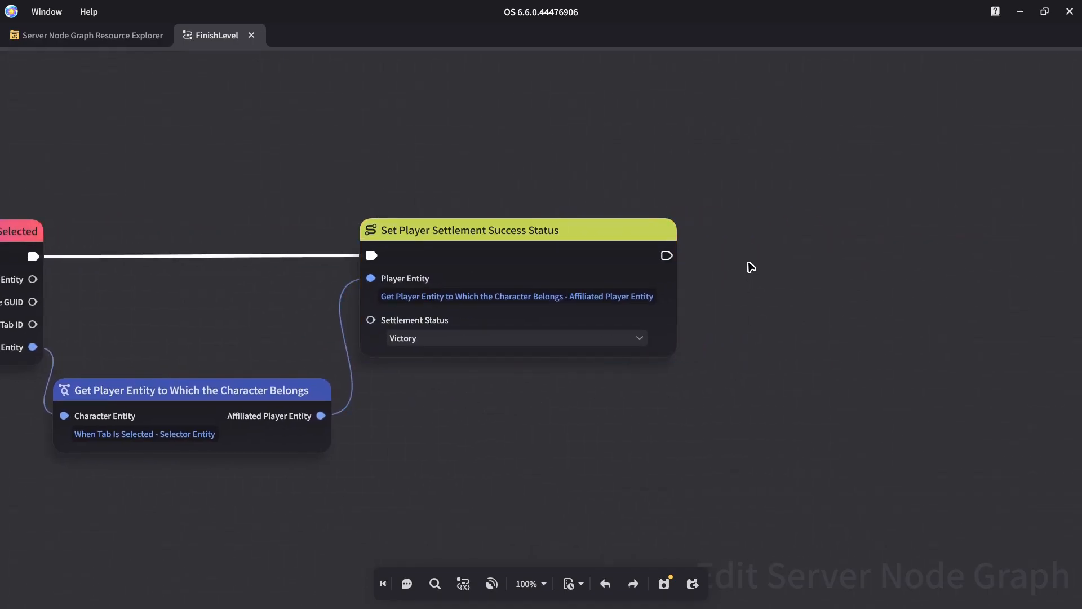
right_click(752, 267)
text(settle stage)
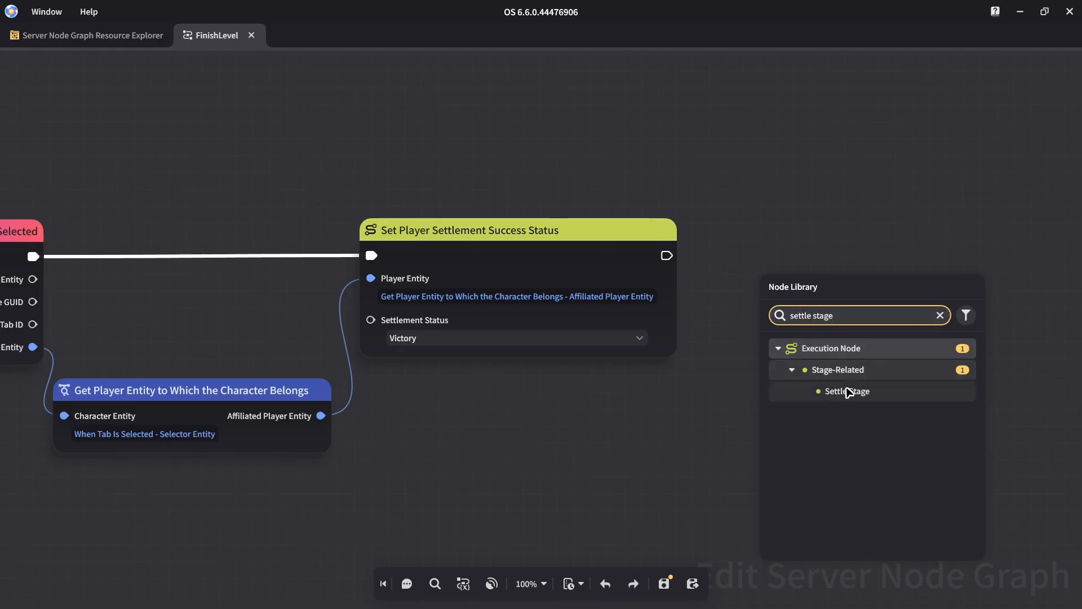
click(789, 389)
drag(786, 280, 759, 233)
drag(666, 255, 735, 258)
middle_drag(577, 141, 800, 165)
key(ctrl+s)
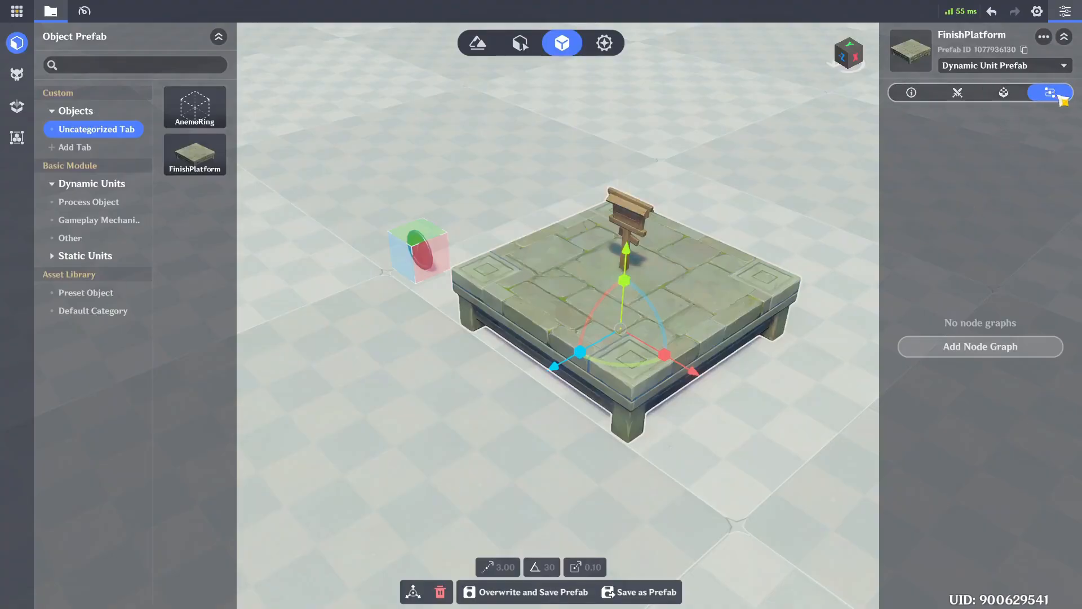
Step: Attach the FinishLevel node graph to the FinishPlatform prefab and overwrite the saved prefab with the change
click(1011, 346)
click(756, 396)
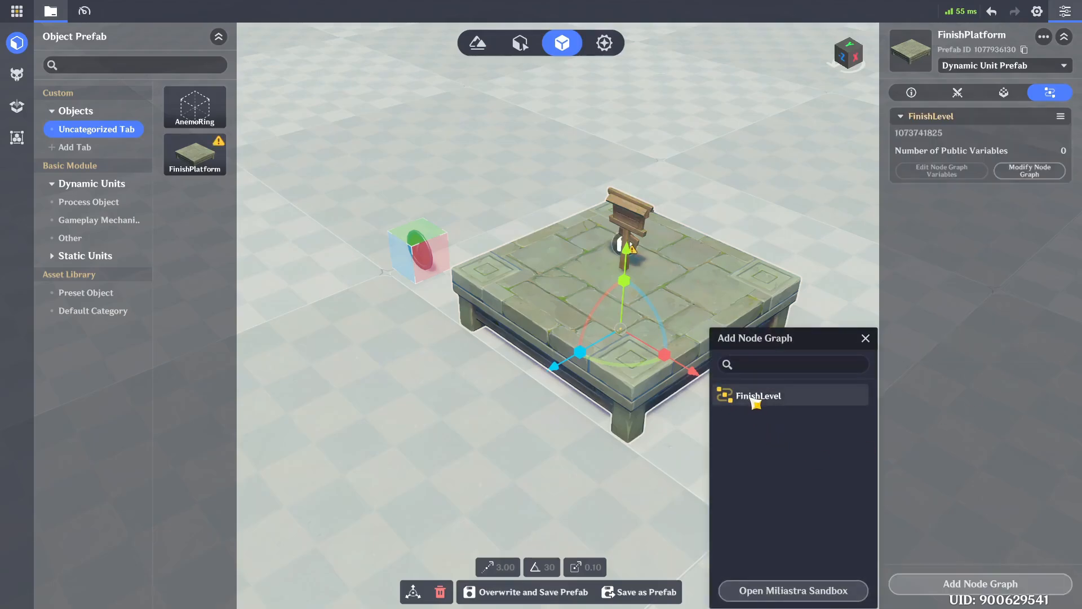
click(566, 591)
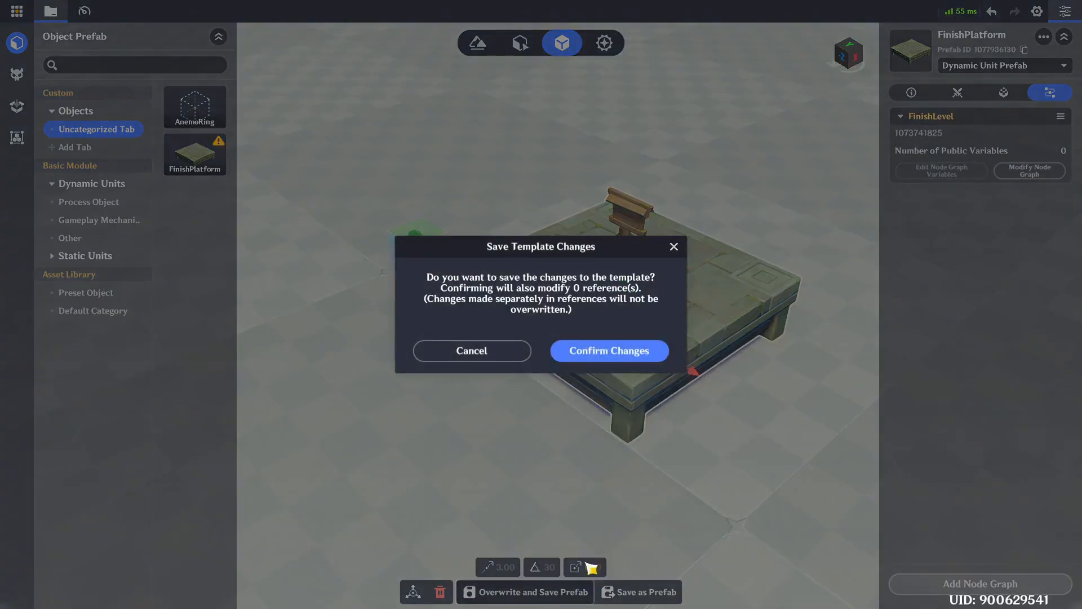
click(647, 352)
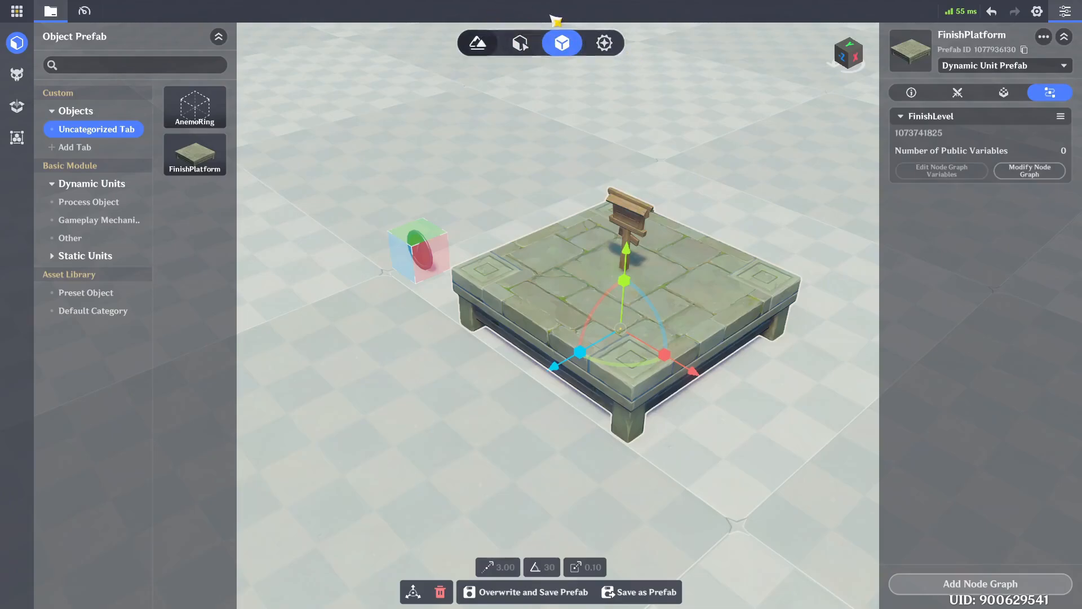
Step: Switch to Entity Placement and place a FinishPlatform on the grass beside the AnemoRing
click(524, 46)
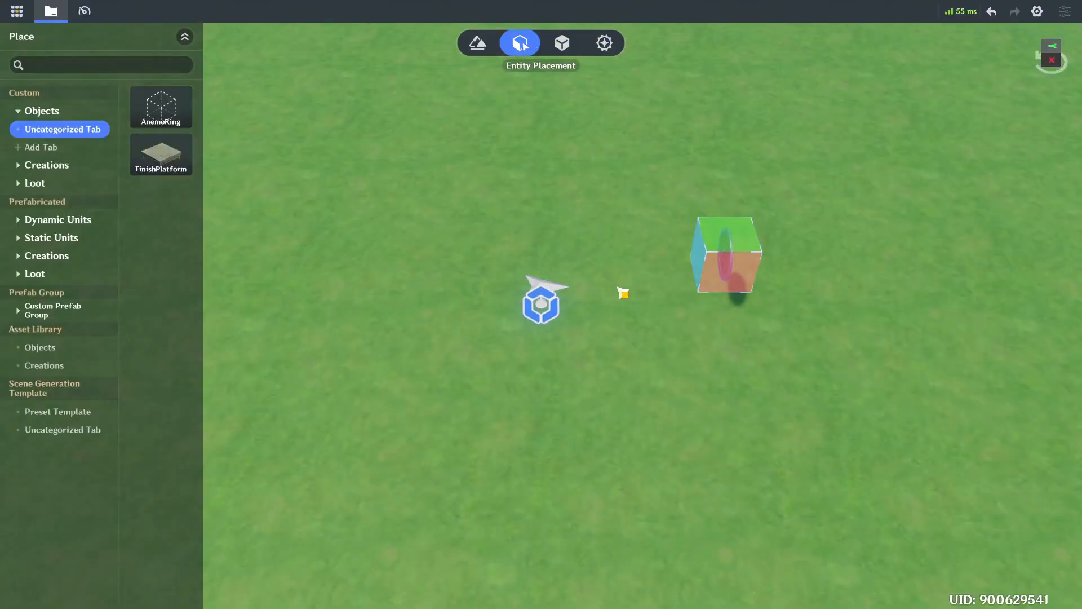
drag(162, 153, 730, 406)
key(a)
right_drag(493, 360, 554, 345)
Step: Start a single-player test play with the cosmetic display phase disabled and the other manekin selected
click(39, 17)
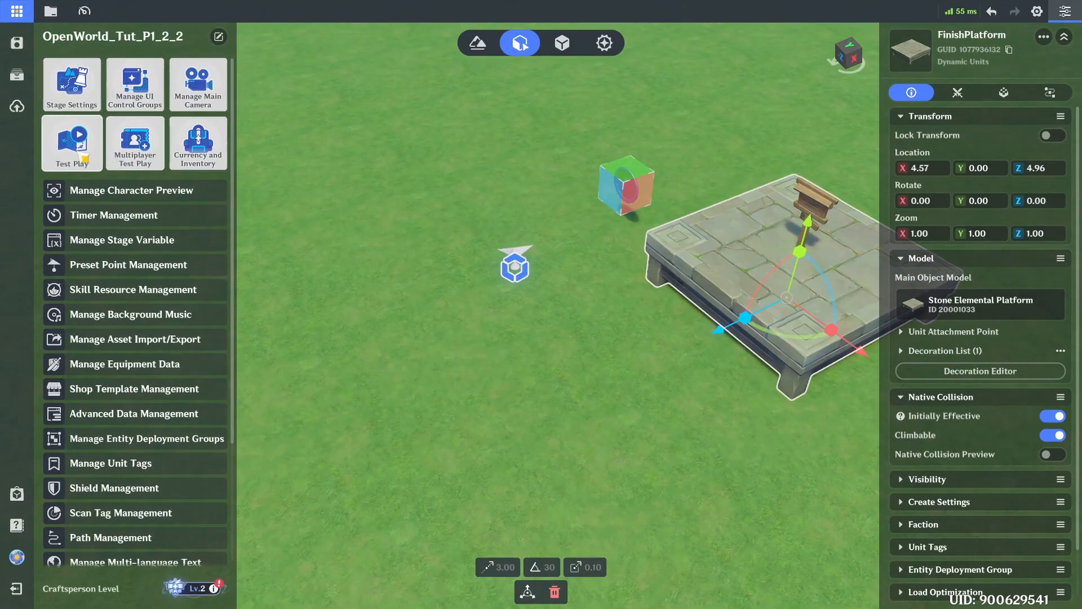
click(72, 141)
click(658, 359)
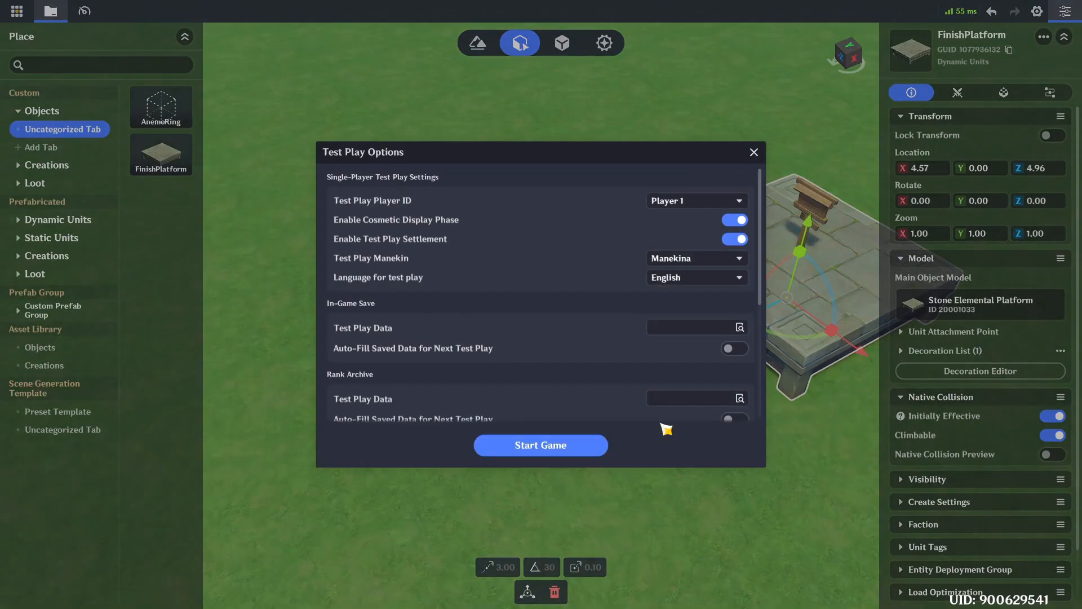
click(737, 219)
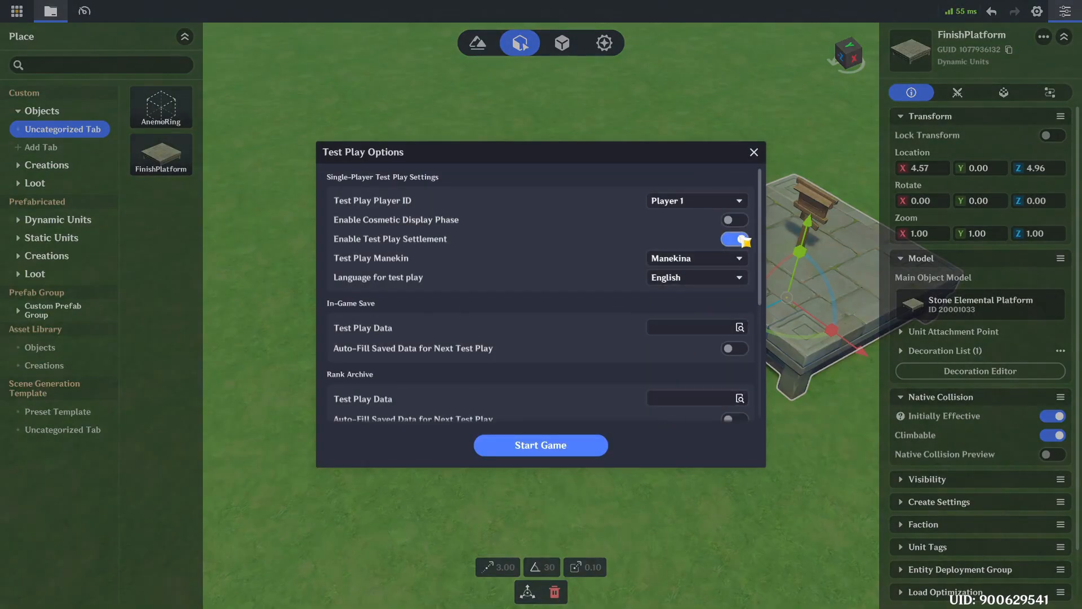
click(682, 258)
click(695, 294)
click(568, 445)
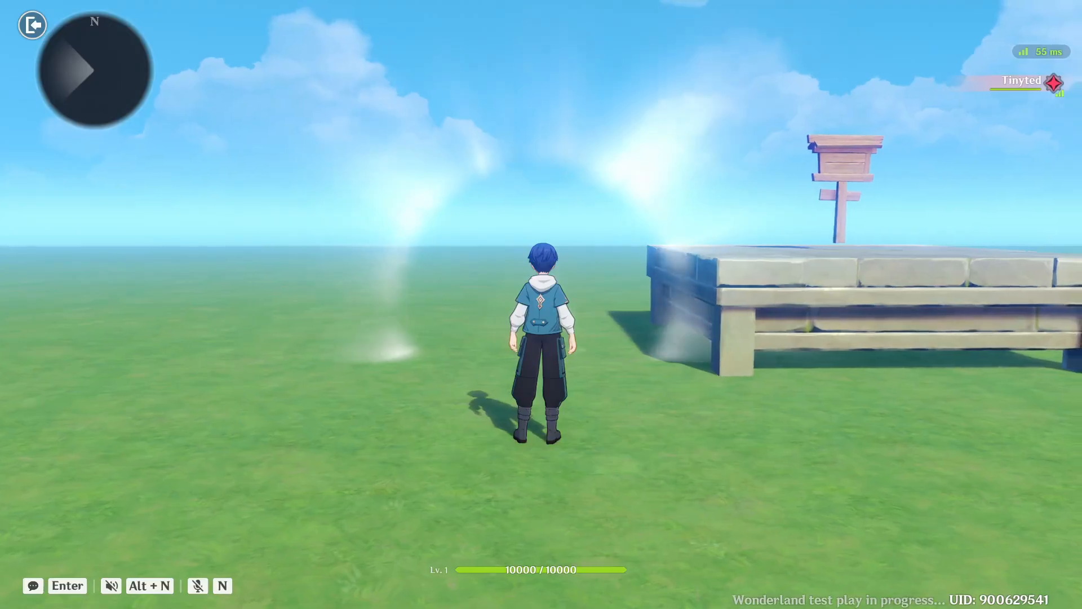
Step: Test the finish by running to the platform's sign, activating its tab, and exiting the settlement screen
key(w)
key(w)
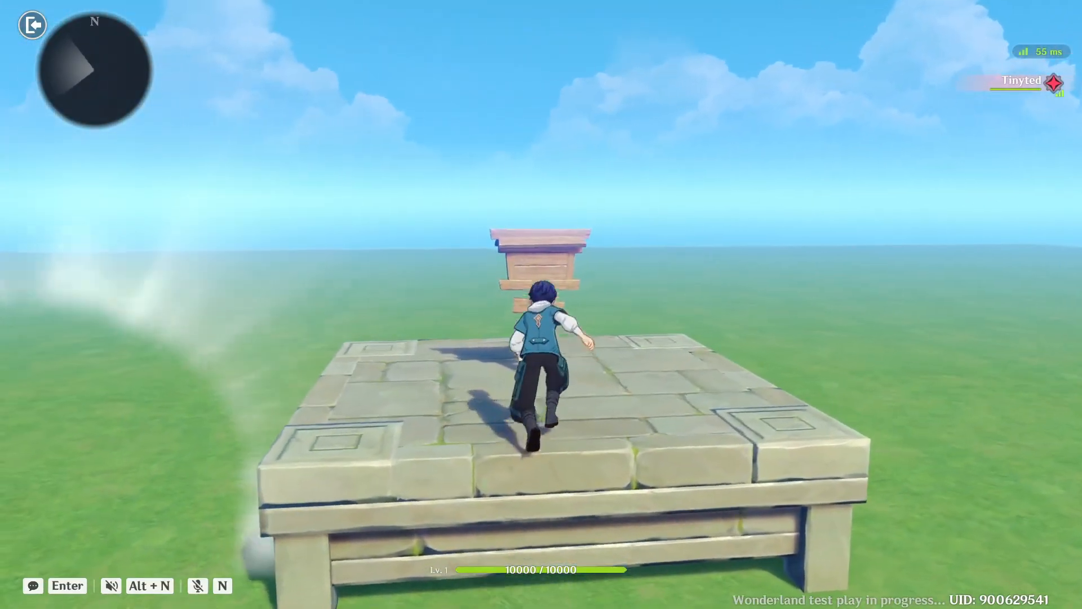
key(f)
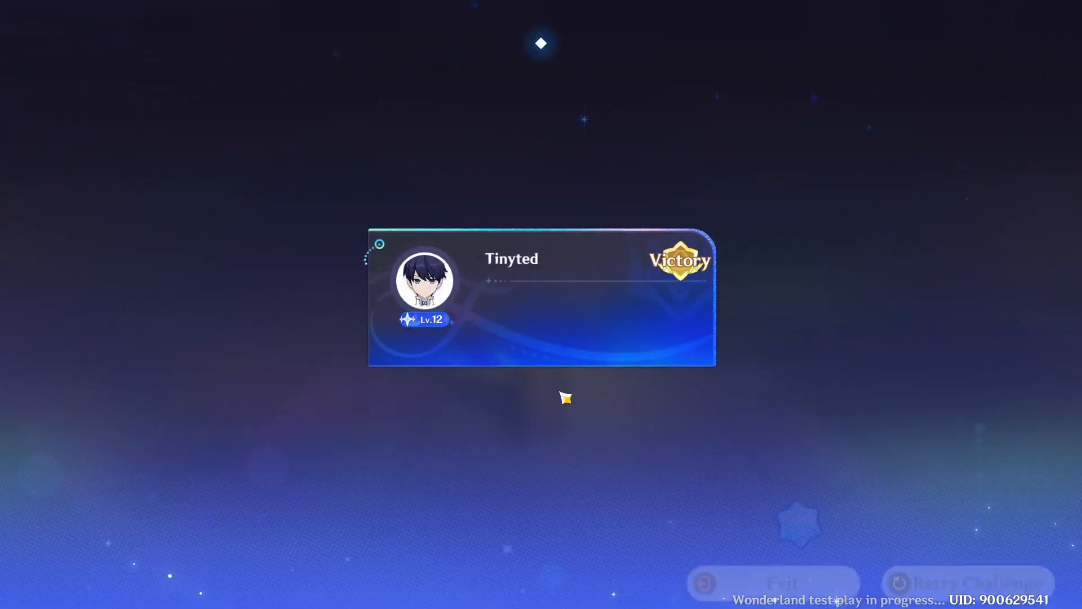
click(809, 584)
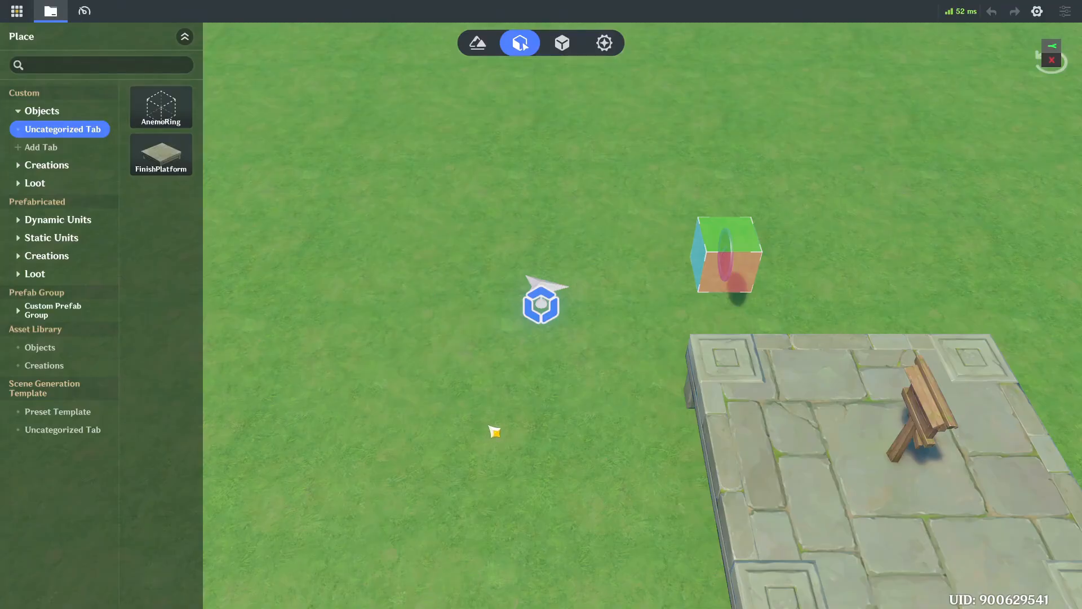
Step: Move the placed FinishPlatform to X 0.00 and Z about 14.41, away from the spawn point
right_drag(517, 431, 592, 409)
key(s)
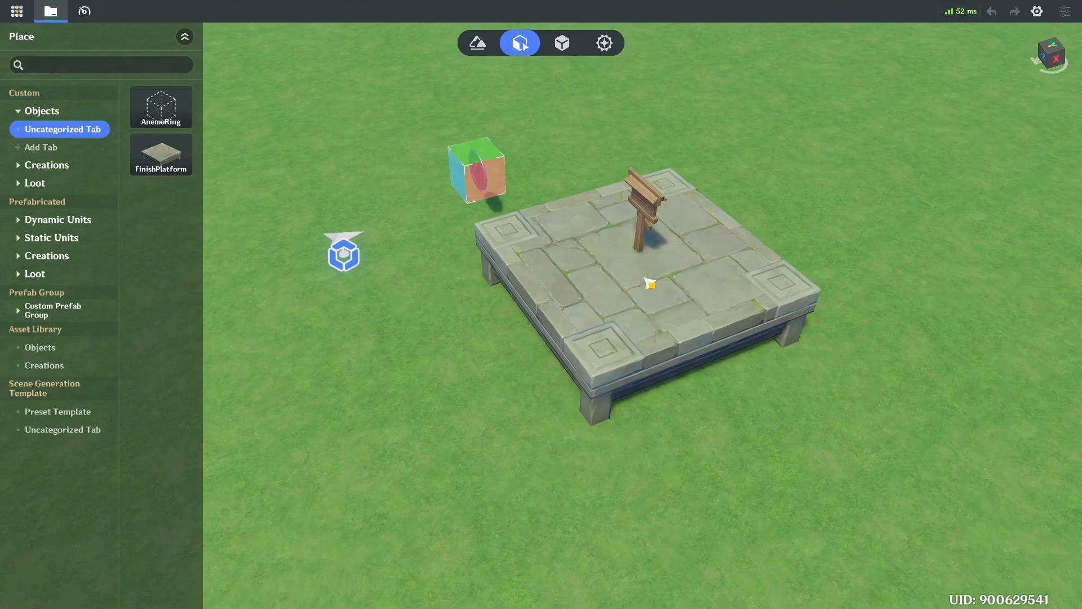
click(647, 283)
drag(645, 371, 599, 230)
drag(438, 228, 663, 291)
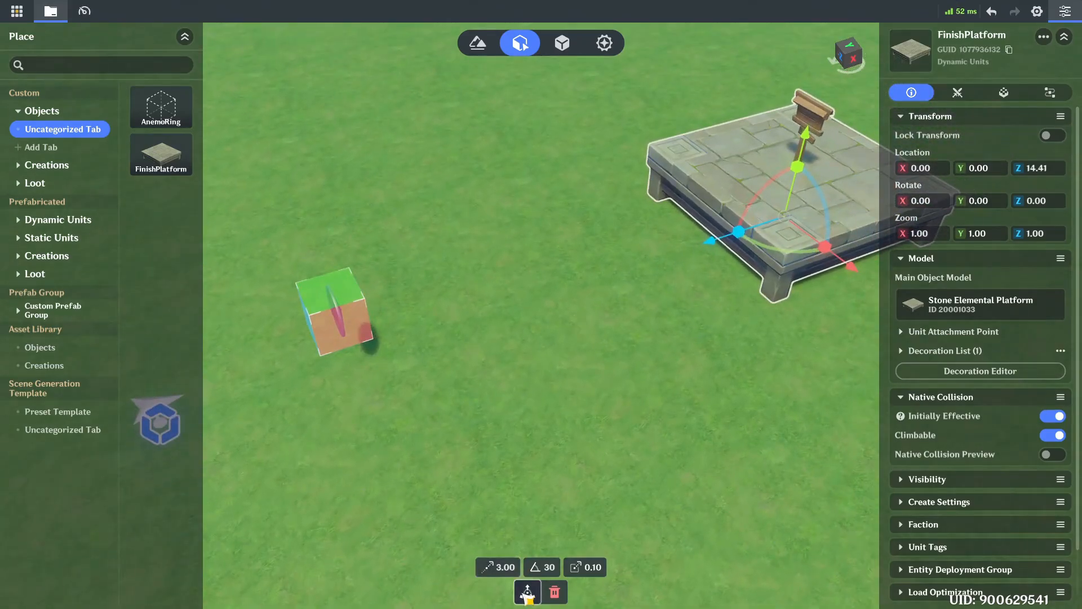
Step: Use the Move gizmo to raise the FinishPlatform to Y about 3.34 and shift it farther along Z
click(527, 591)
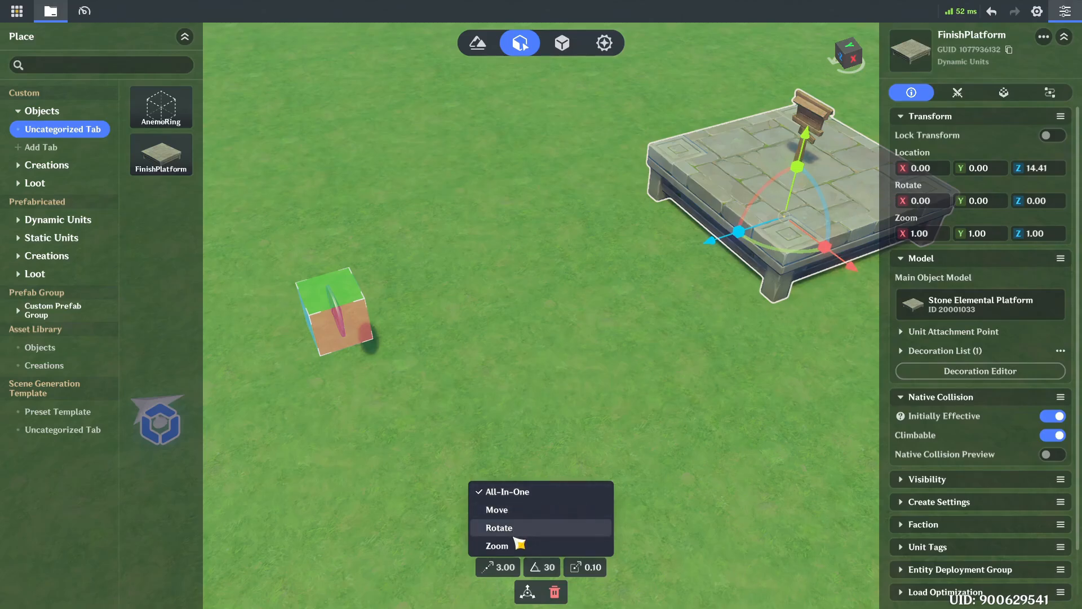
click(523, 518)
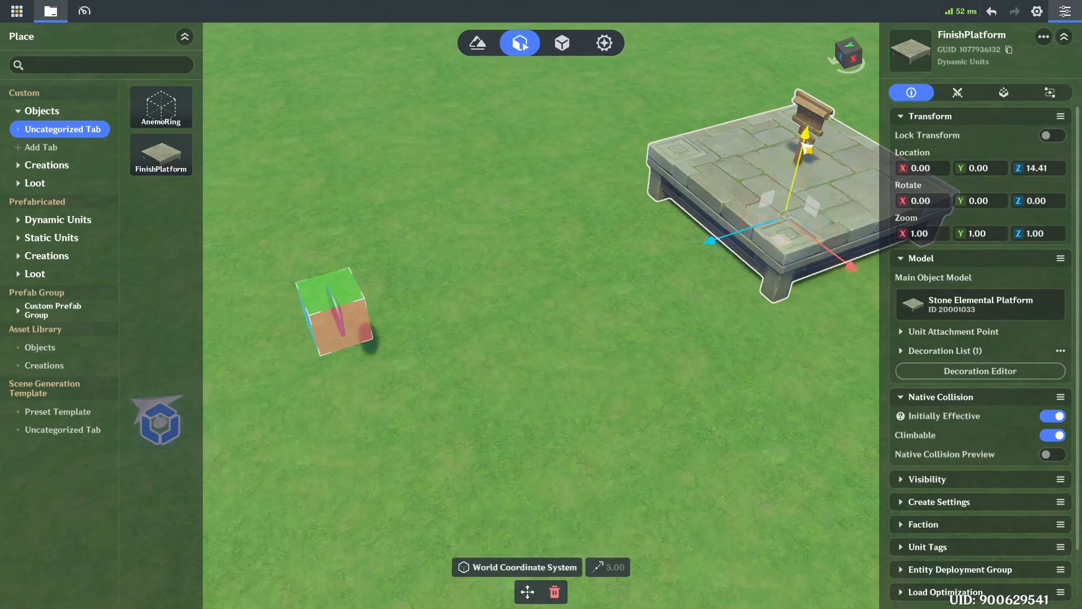
drag(805, 149, 694, 240)
drag(748, 95, 715, 140)
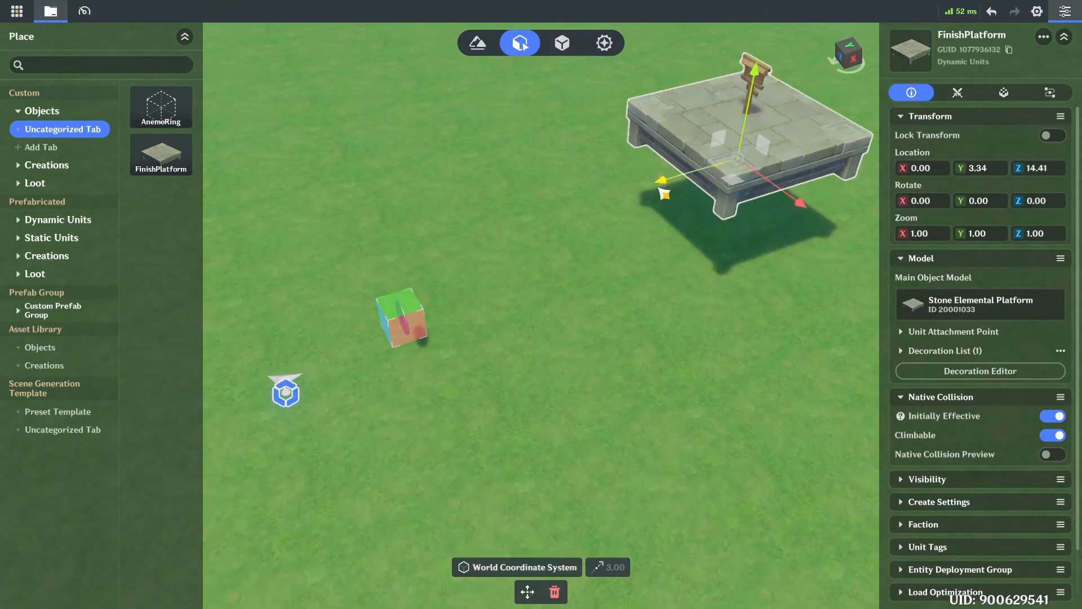
drag(664, 194, 742, 184)
Step: Move the AnemoRing to about Y 4.60 and Z 6.18, and play its visual effect as a preview
click(415, 333)
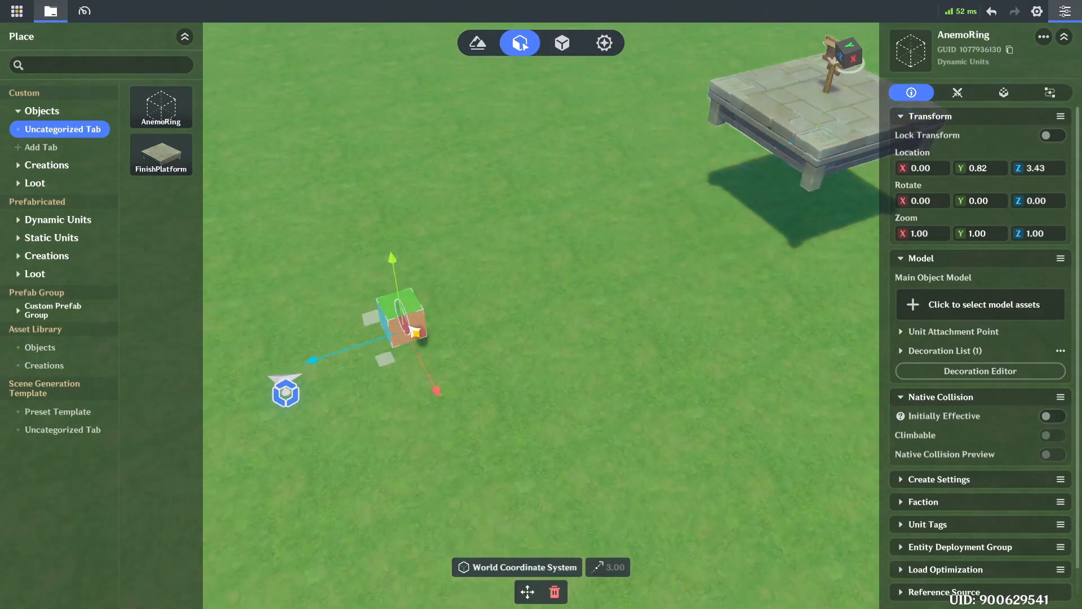
drag(359, 347, 443, 349)
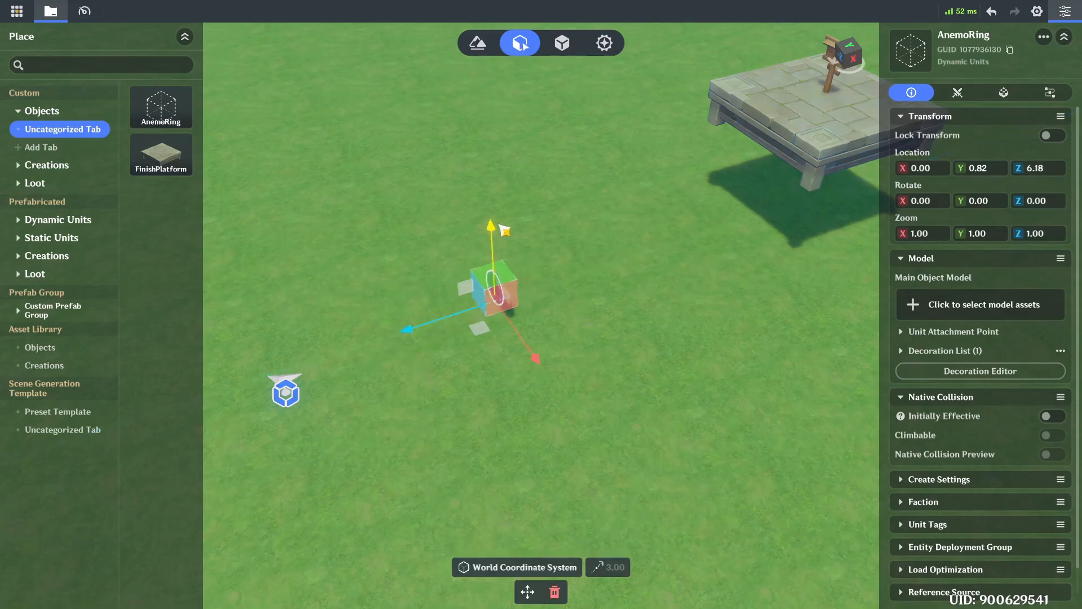
drag(492, 225, 498, 93)
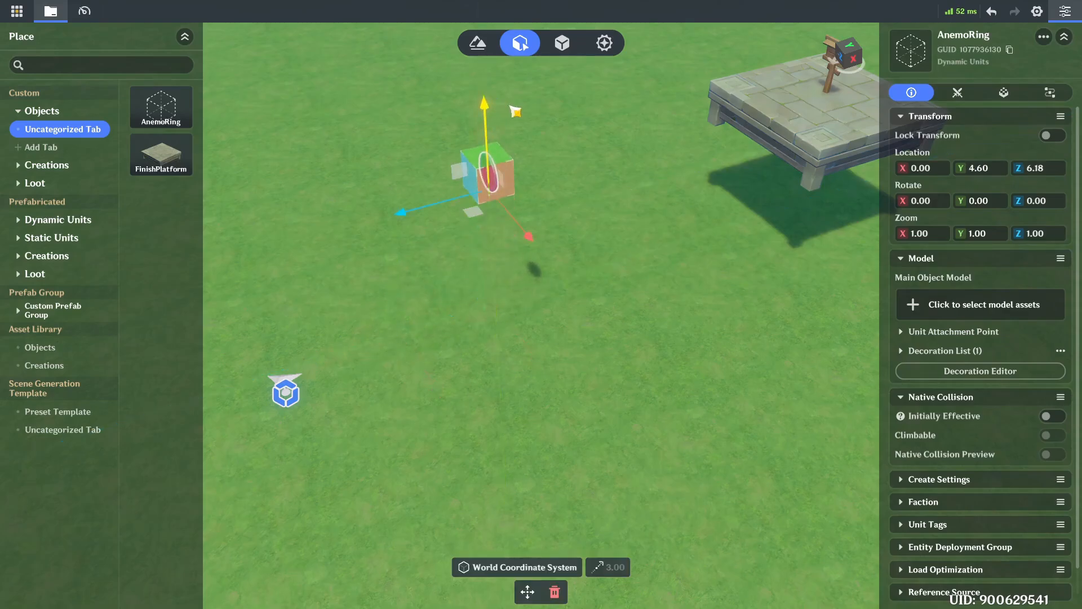
click(1003, 92)
click(1048, 224)
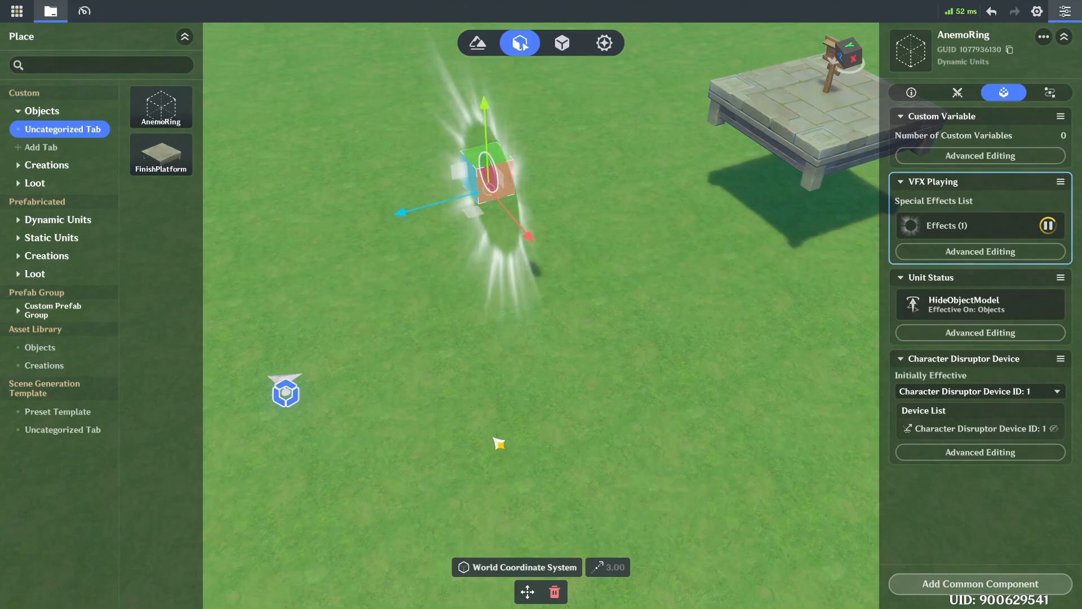
Step: Place a Stone Slope from the static Building Structure assets on the grass near the spawn point
key(a)
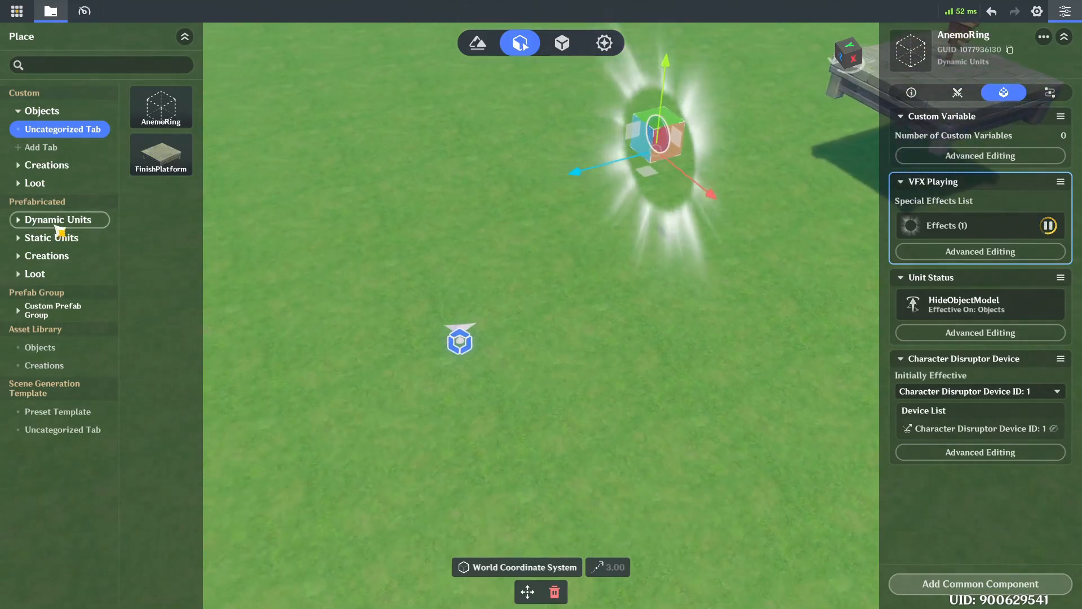
click(50, 238)
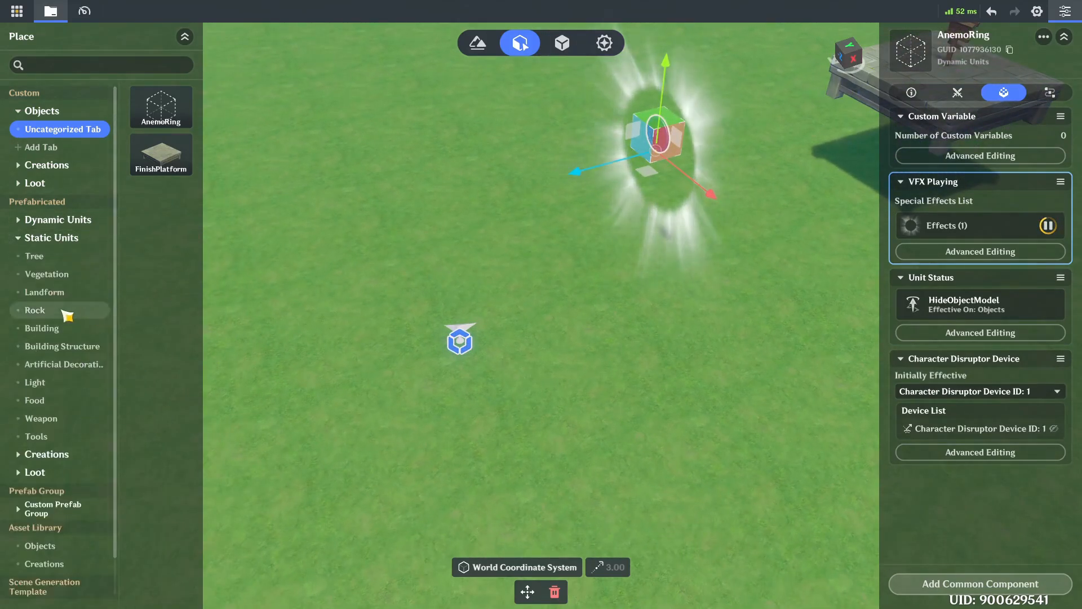
click(63, 292)
click(45, 328)
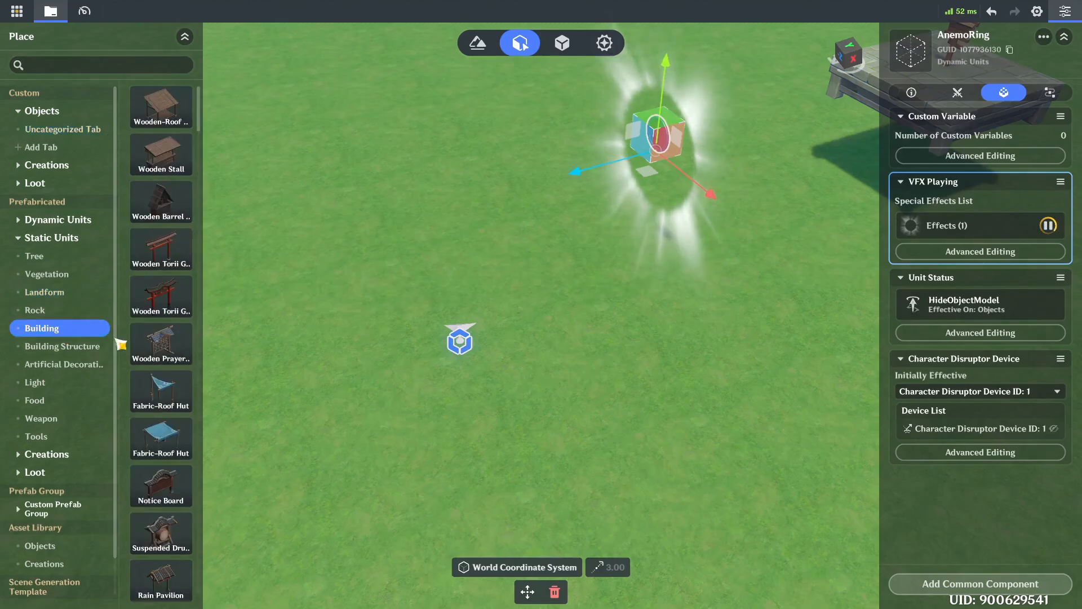
click(60, 346)
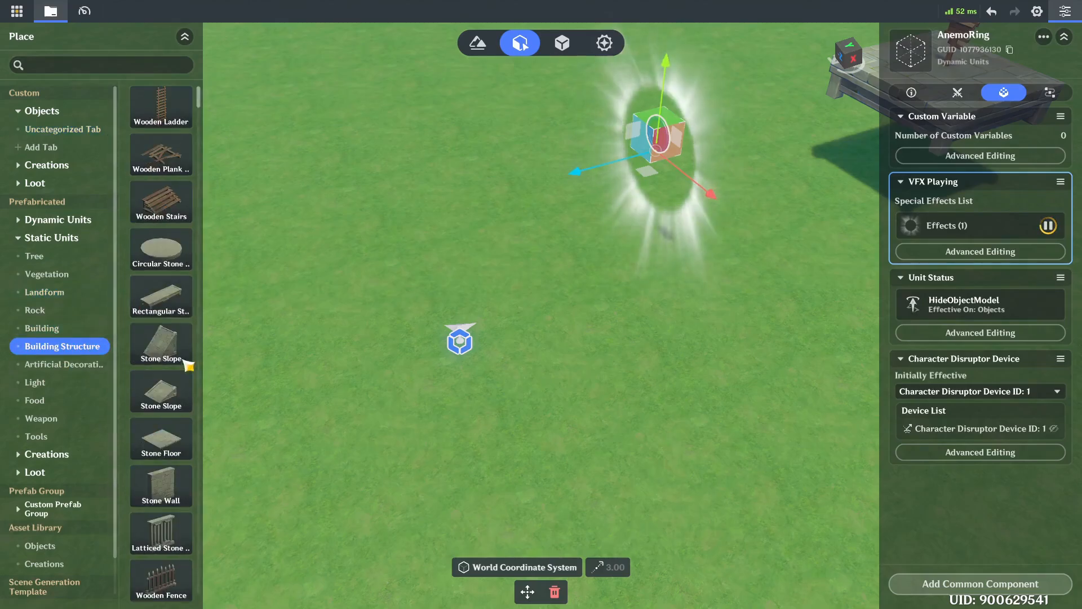
click(581, 297)
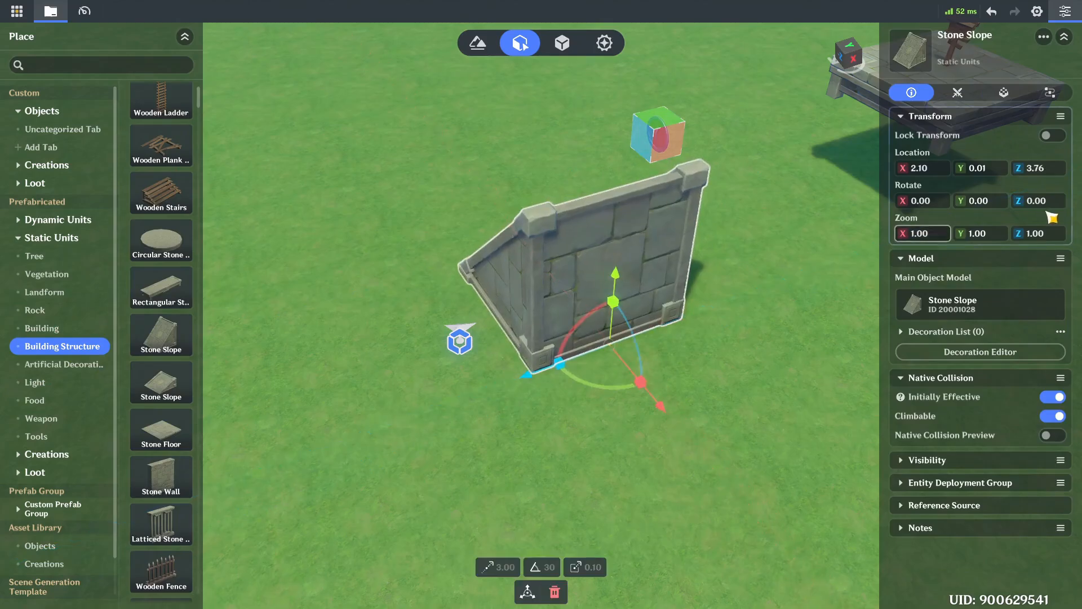
Step: Set the Stone Slope's Y rotation to -90.00 and shift it directly in front of the spawn point
key(Return)
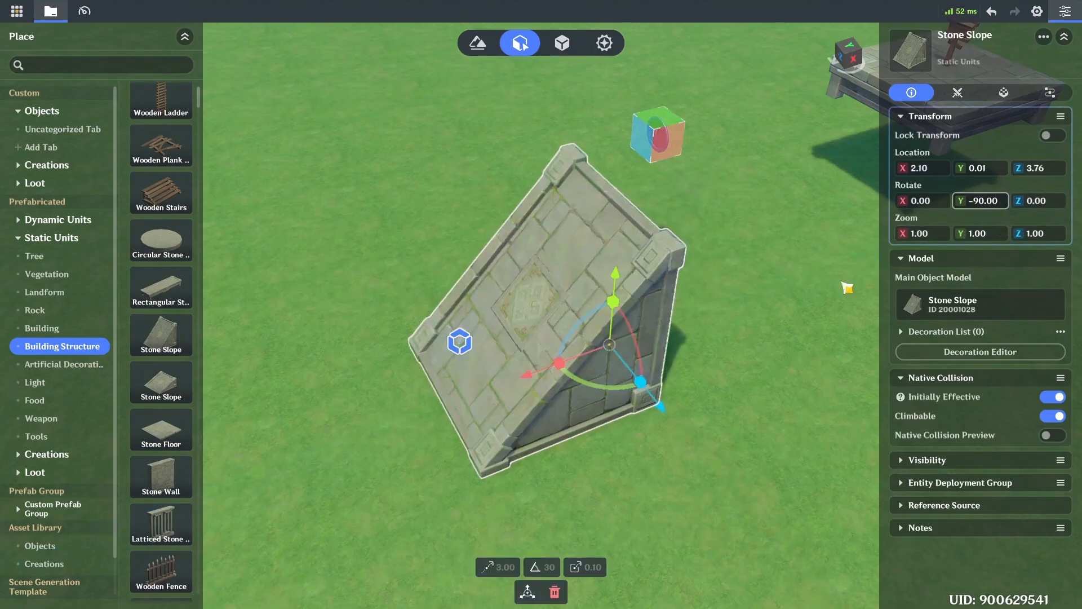
drag(676, 416, 620, 362)
drag(503, 339, 560, 325)
Step: Move the AnemoRing to Y 4.84 and Z 7.62, just beyond the slope's upper edge, and save the project
click(670, 142)
middle_drag(671, 142, 398, 253)
drag(364, 263, 426, 250)
right_drag(427, 250, 649, 288)
key(ctrl+s)
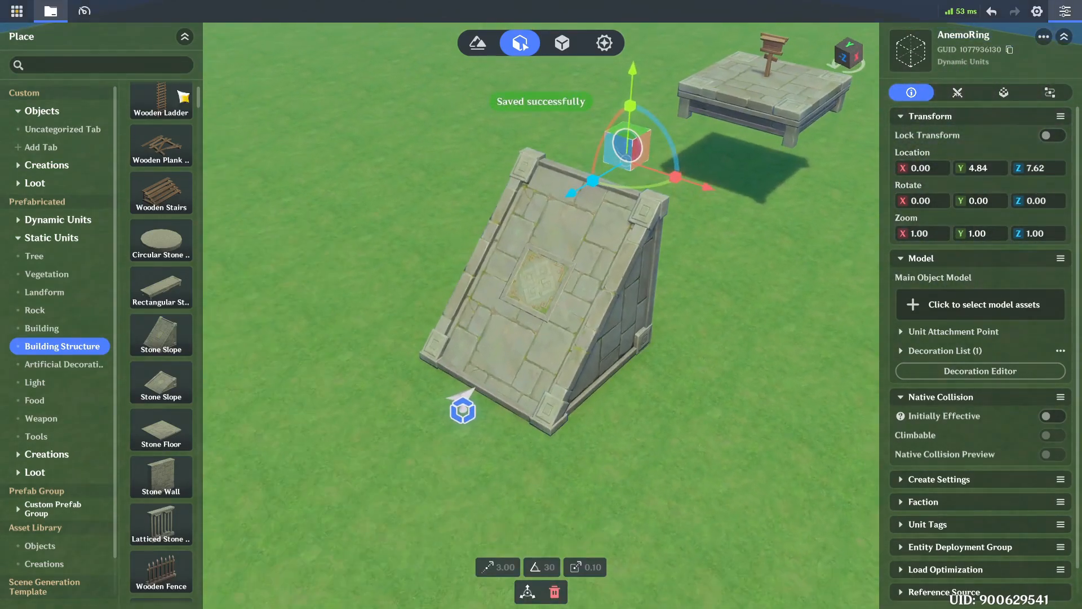
Step: Start a test play, run the character up the Stone Slope, and jump through the AnemoRing
click(19, 11)
click(72, 144)
click(620, 354)
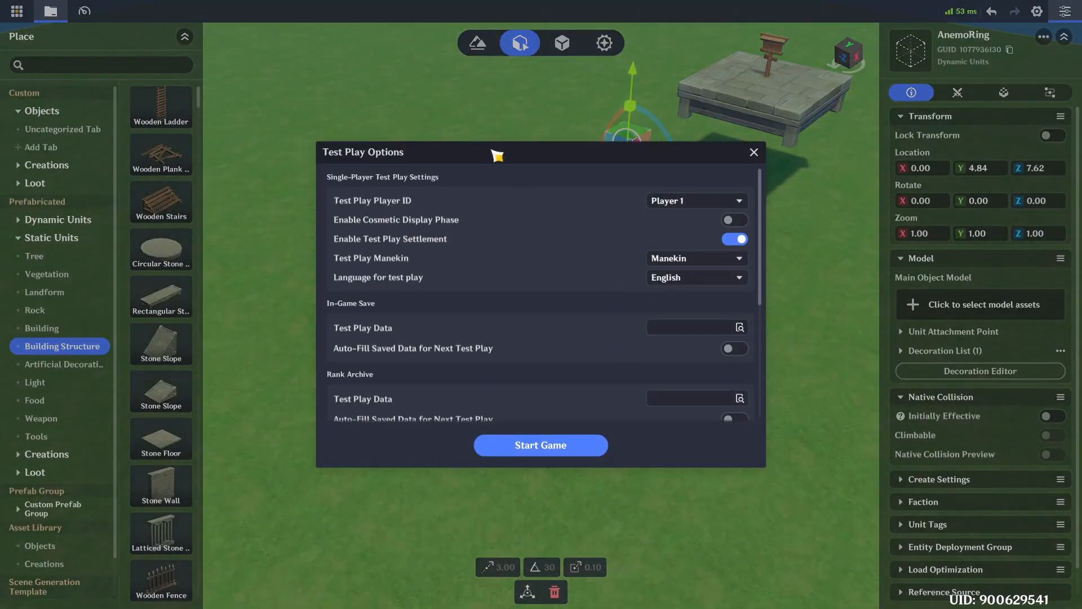
click(569, 443)
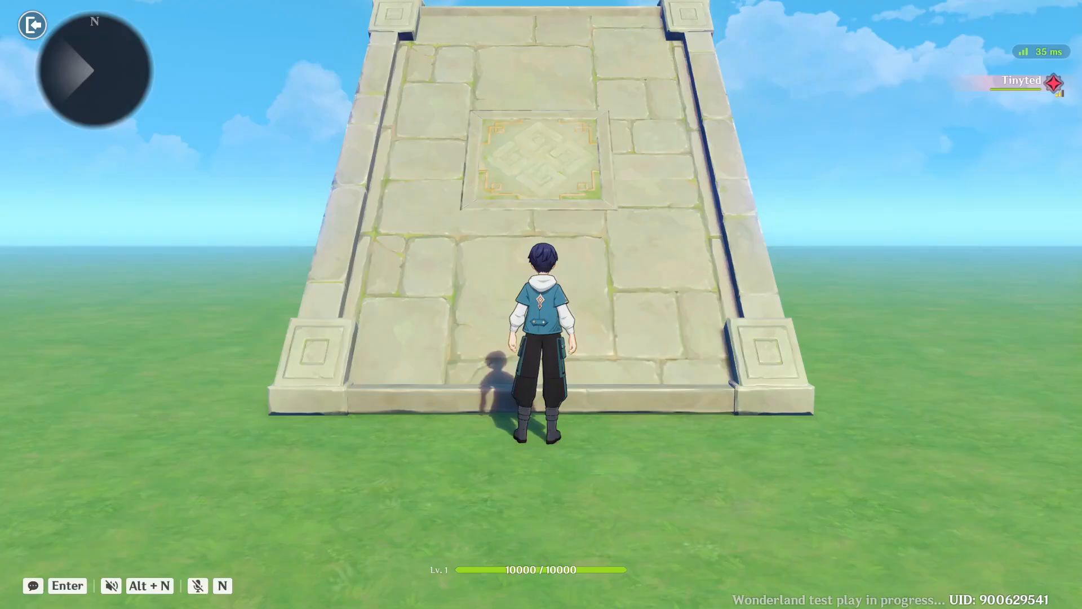
key(w)
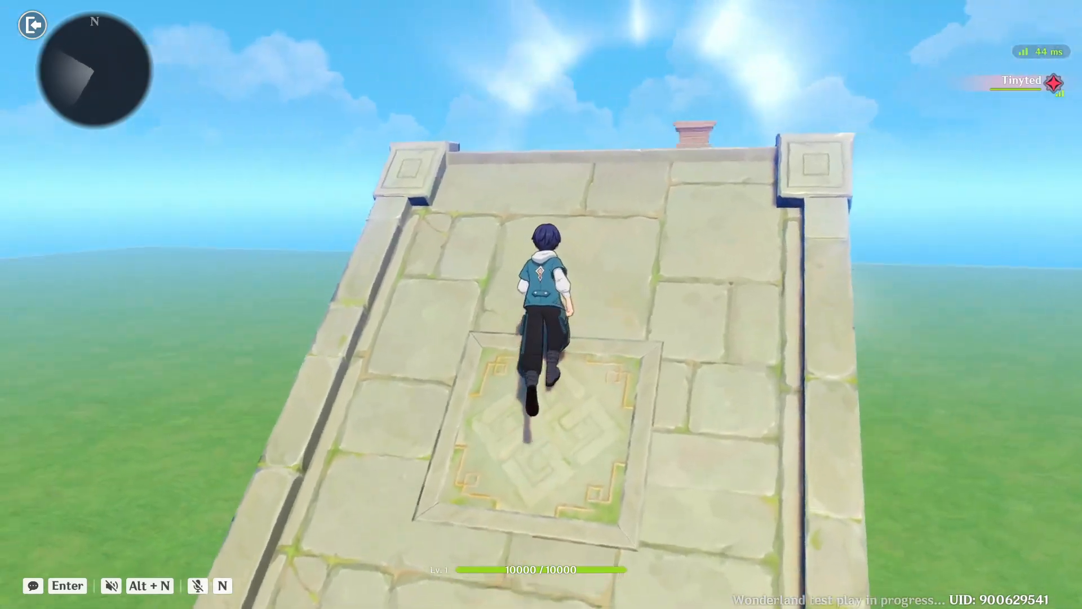
key(space)
key(w)
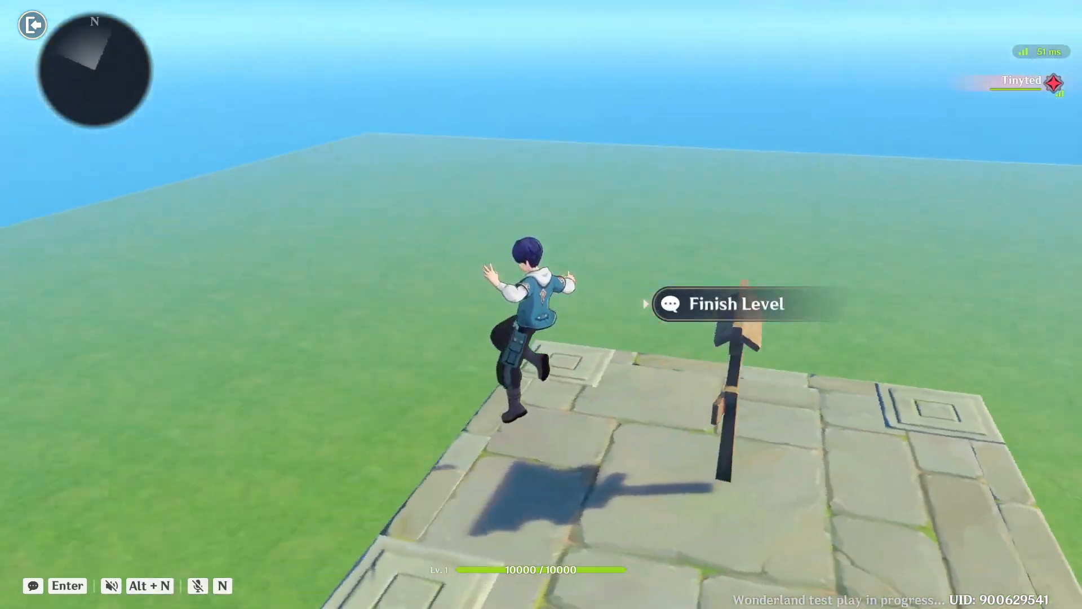
Step: Glide back to the FinishPlatform, climb onto it, activate Finish Level at the sign, and exit the settlement screen
key(space)
key(w)
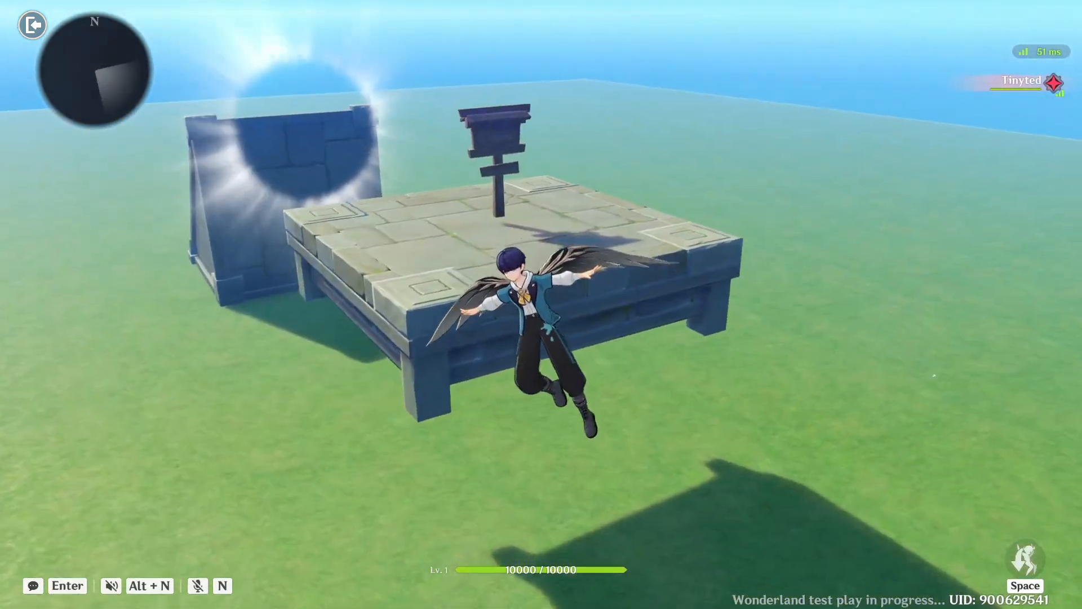
key(w)
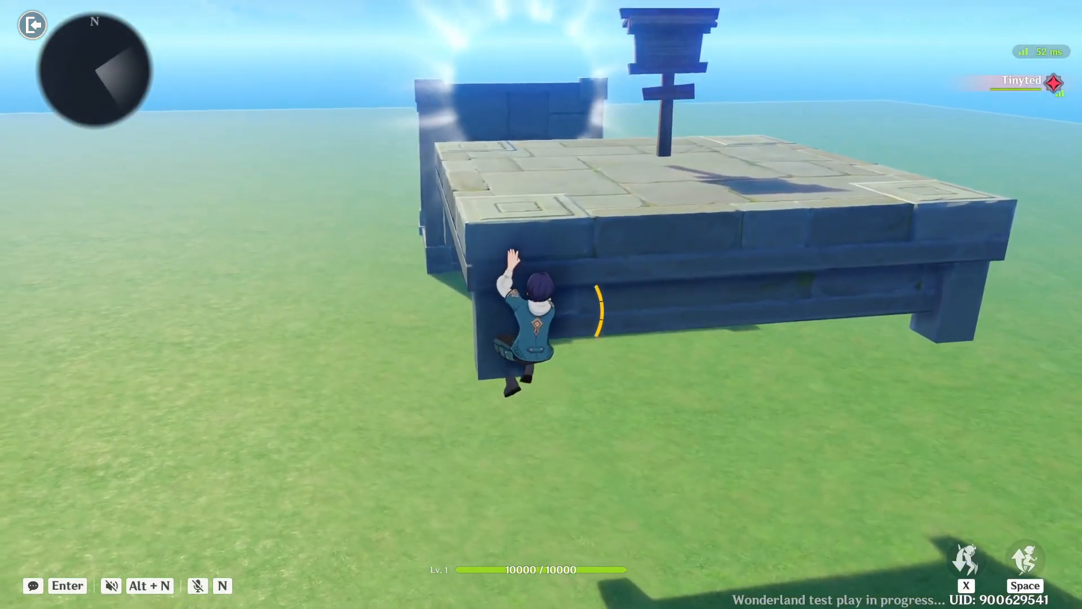
key(w)
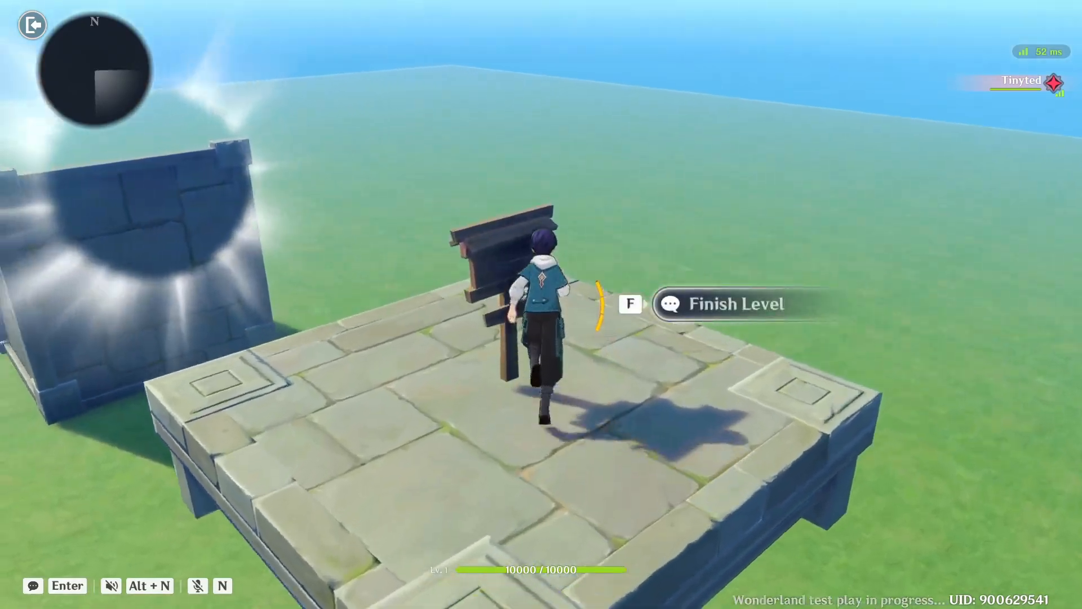
key(f)
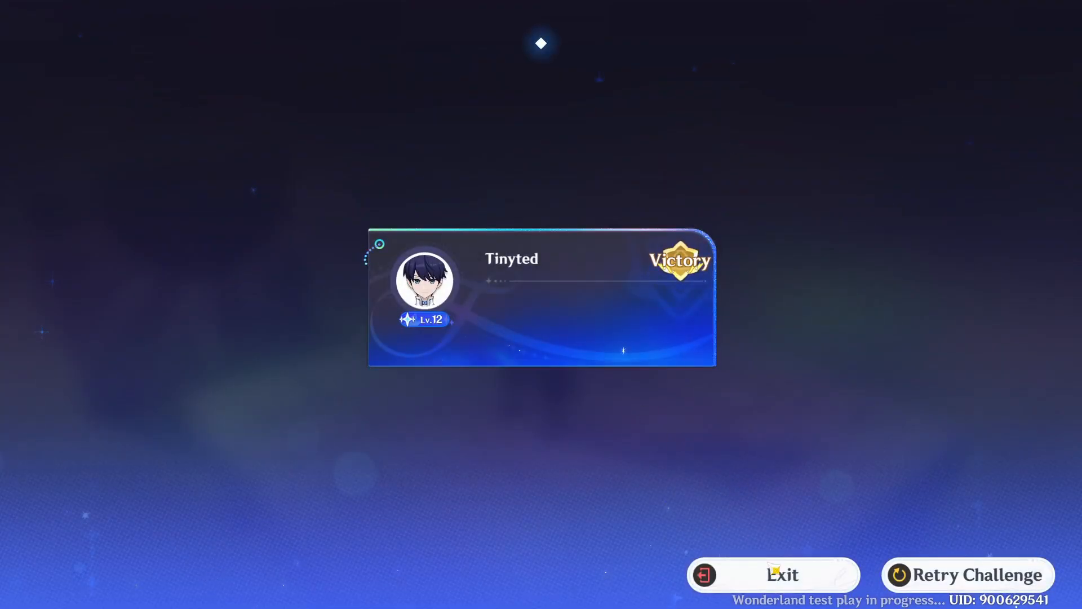
click(787, 590)
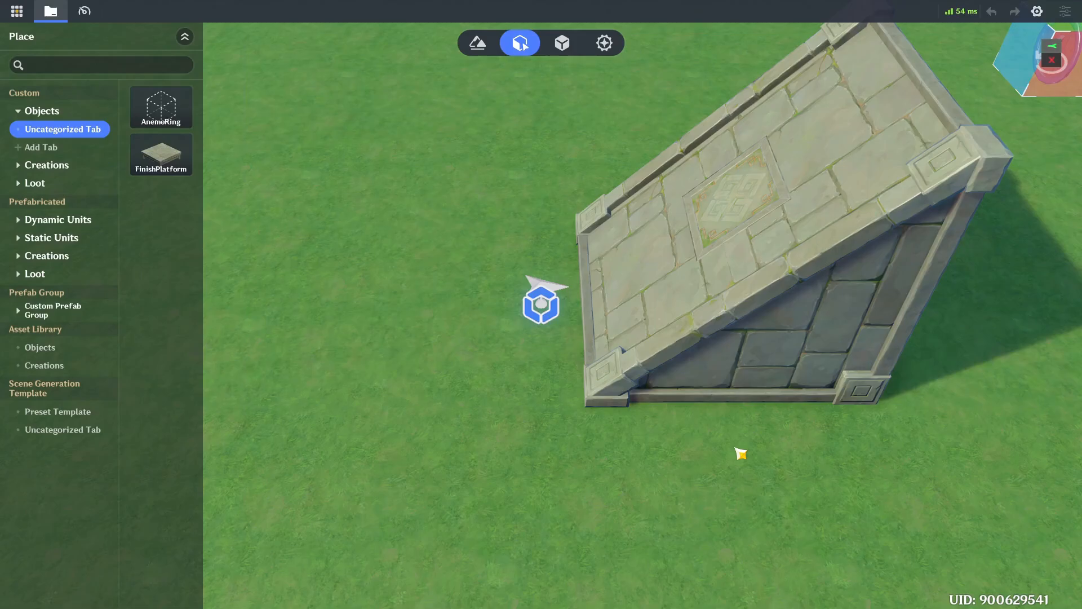
Step: Test the extended course by running and jumping through the AnemoRings and gliding to the high stone platform
scroll(740, 454, down, 5)
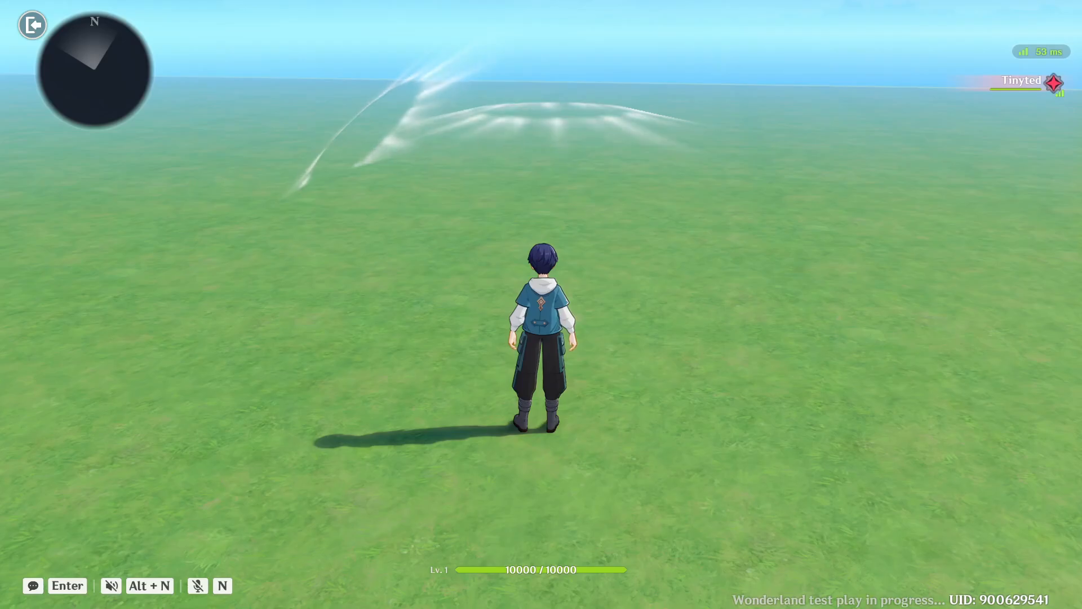
key(w)
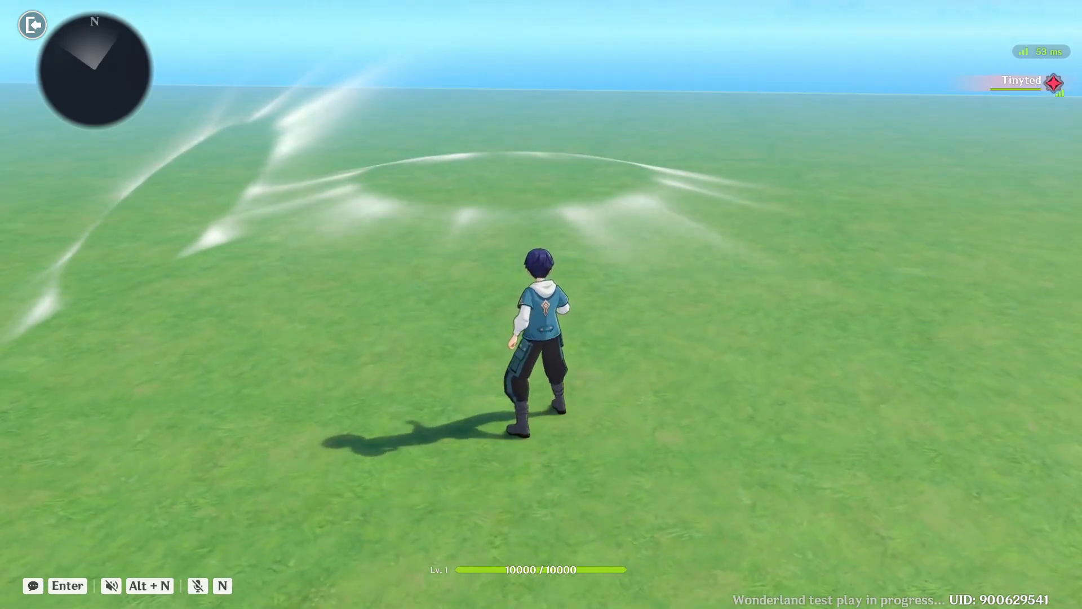
key(space)
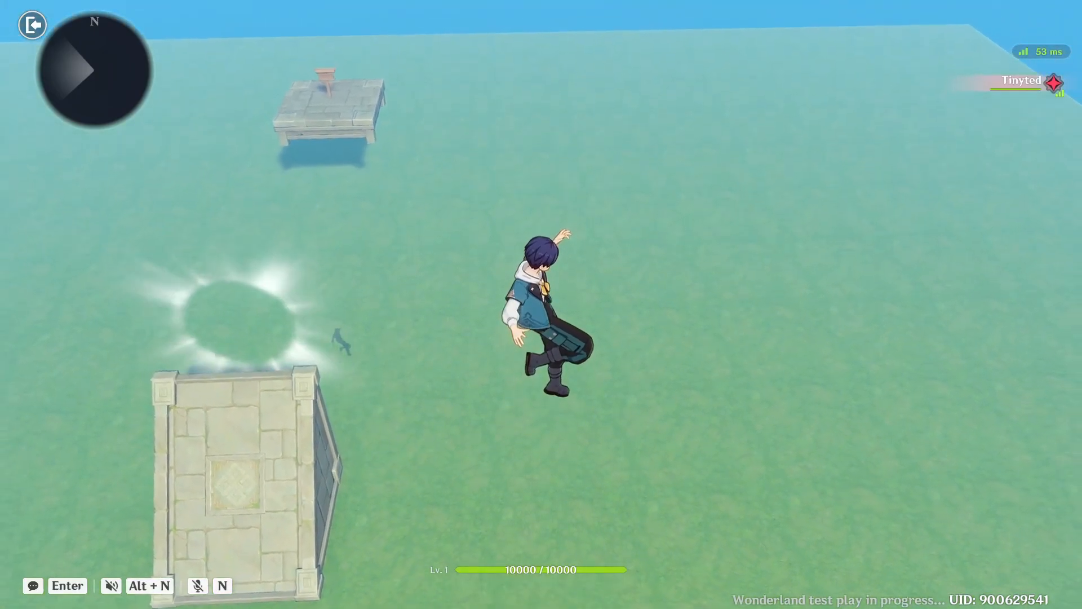
key(space)
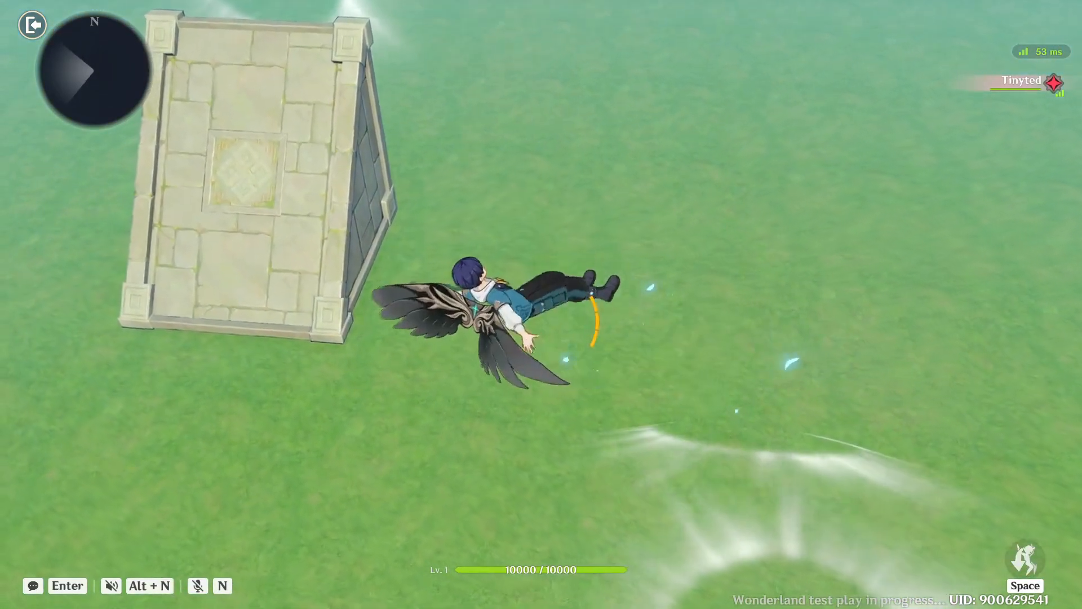
key(w)
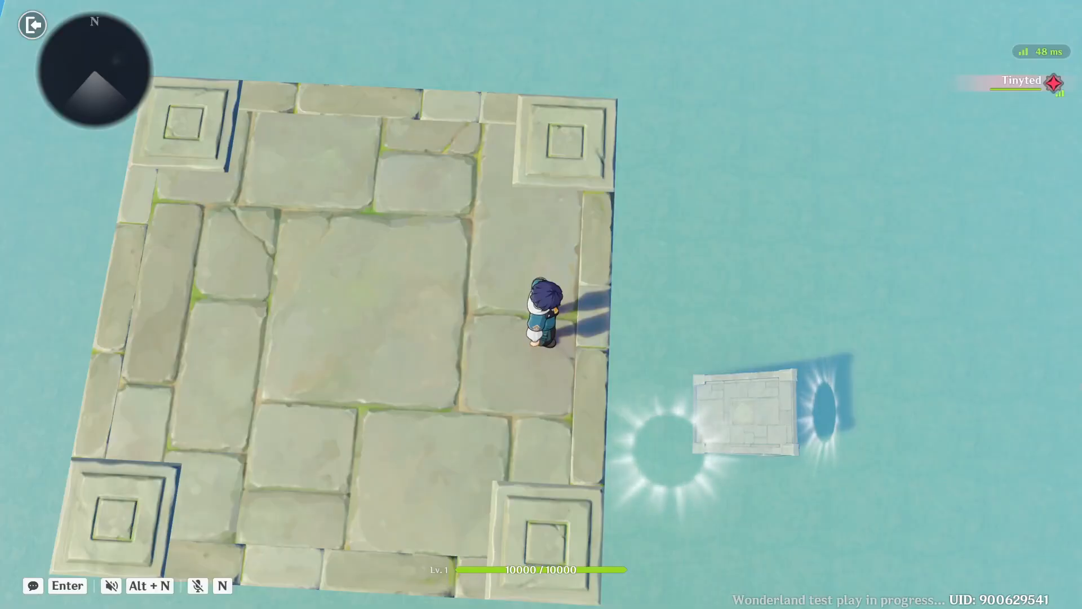
Step: Drop off the high platform, run up the Stone Slope again, and jump into the AnemoRing behind it
key(d)
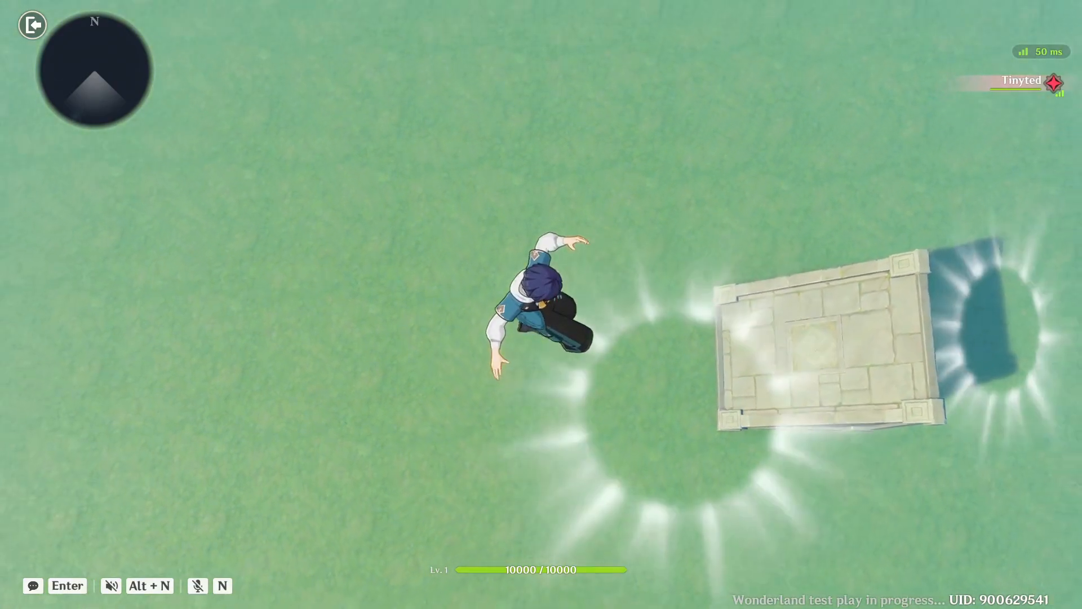
key(w)
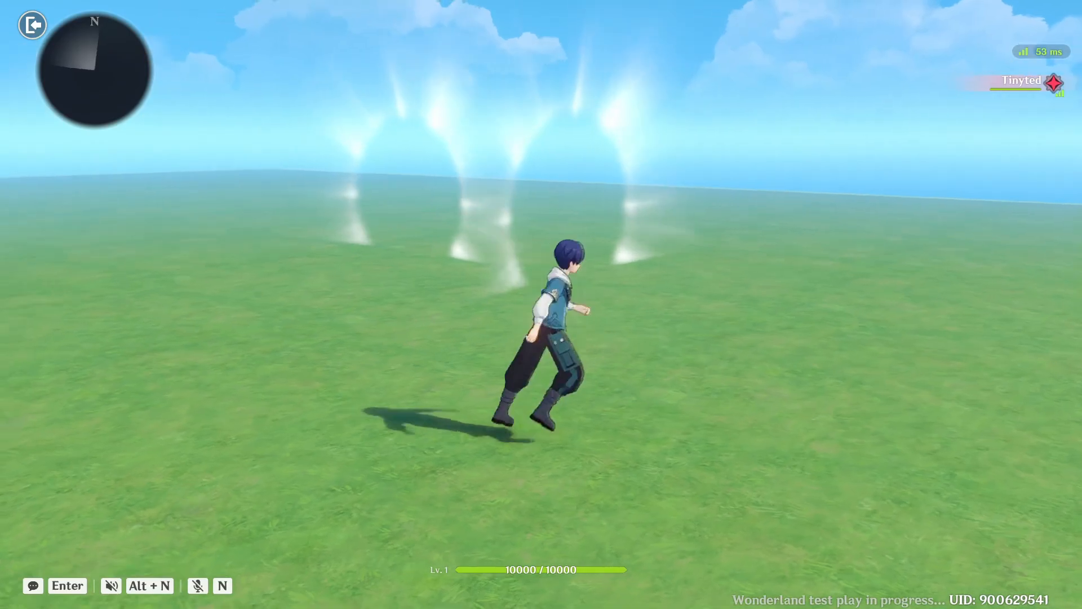
key(w)
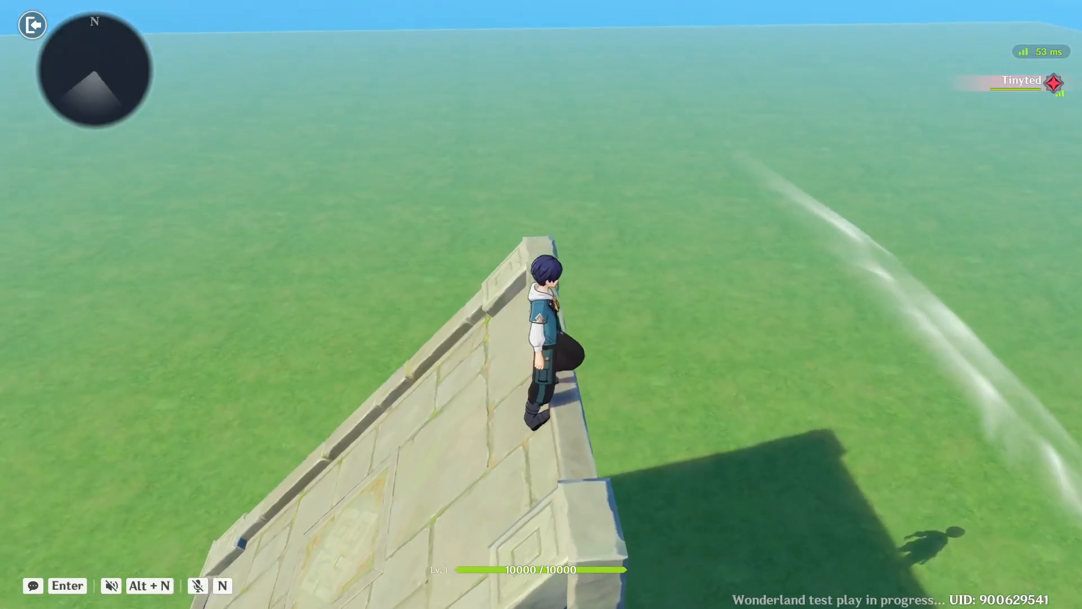
key(w)
key(space)
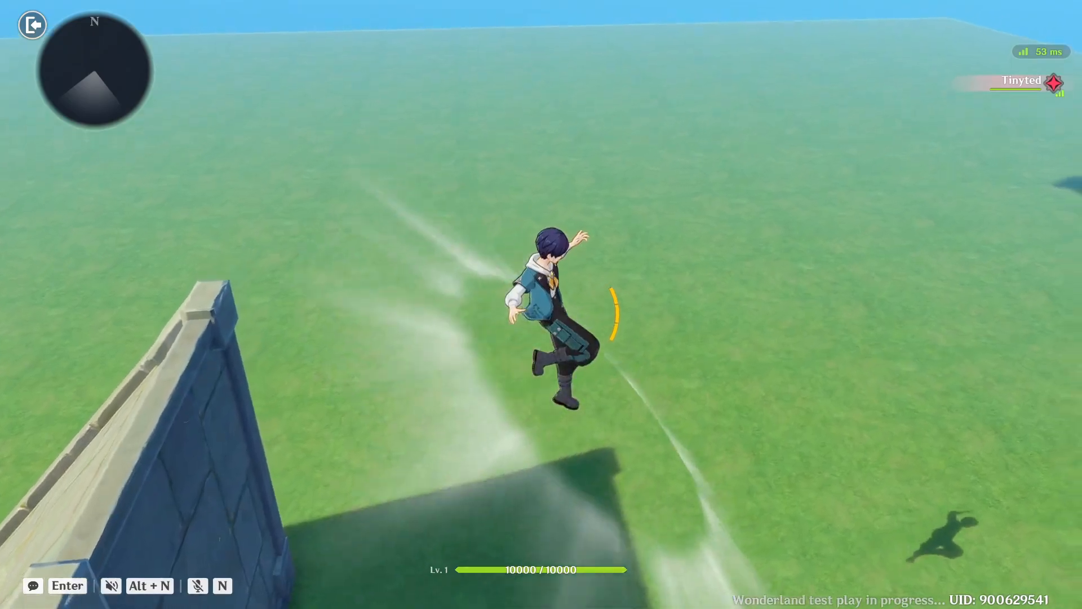